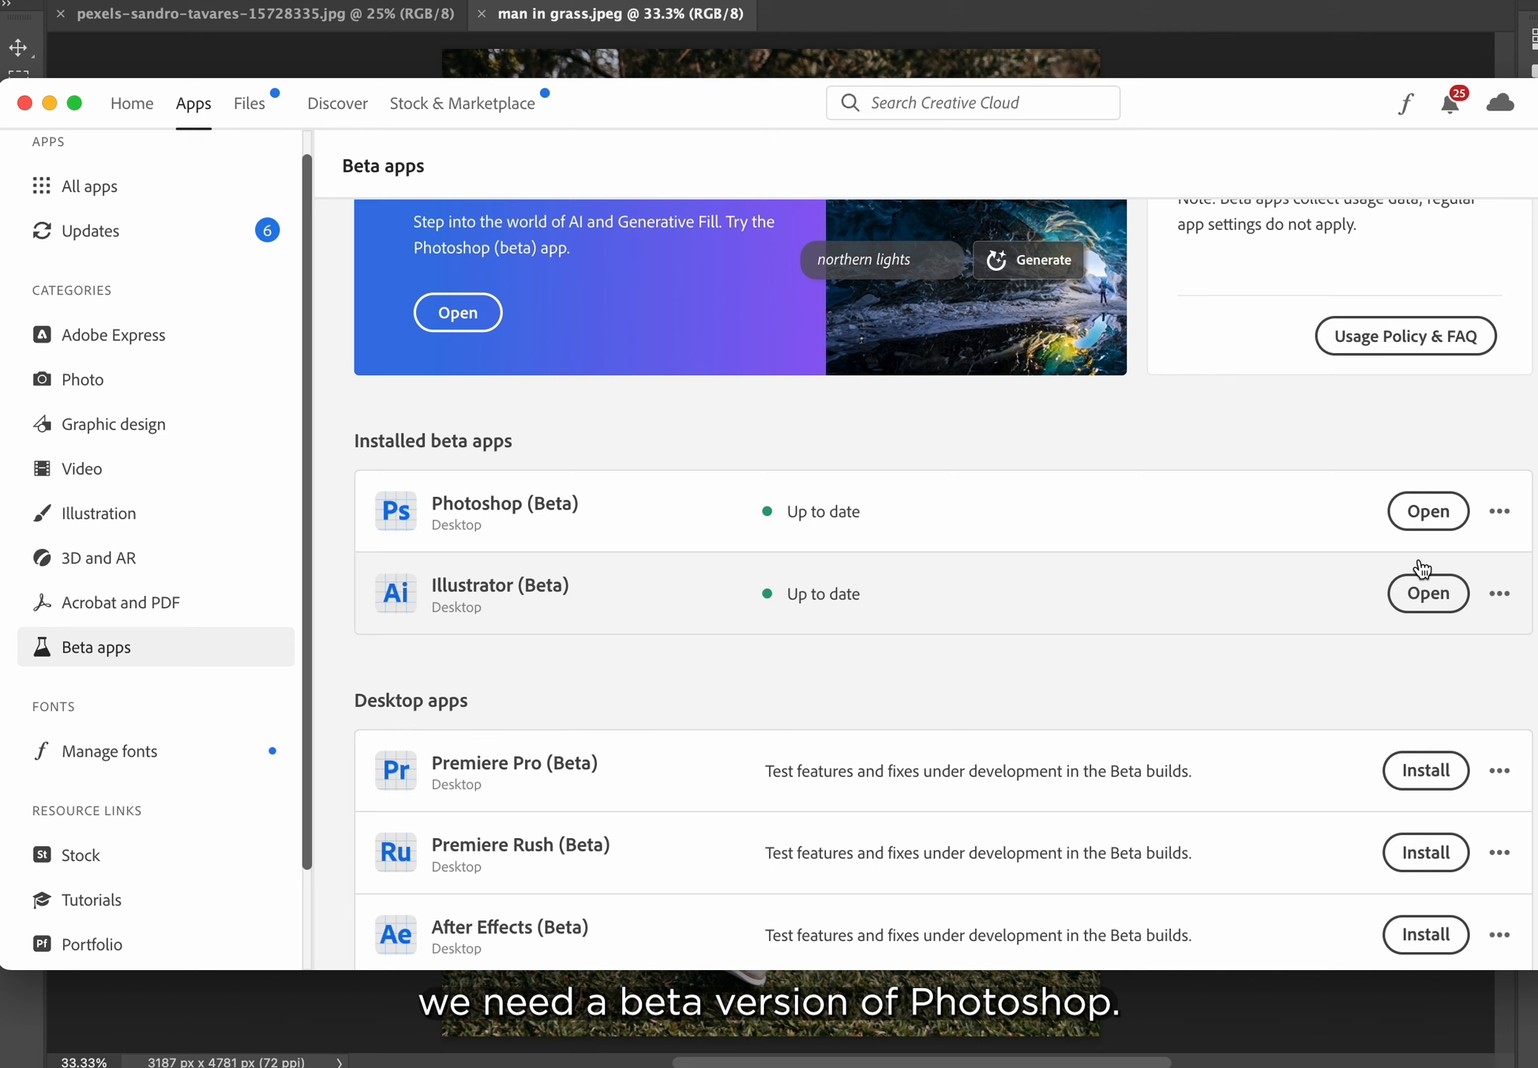
# Switch from Creative Cloud to Photoshop (Beta) and bring up the photo of the man walking across the road.
pyautogui.scroll(1, 1116, 497)
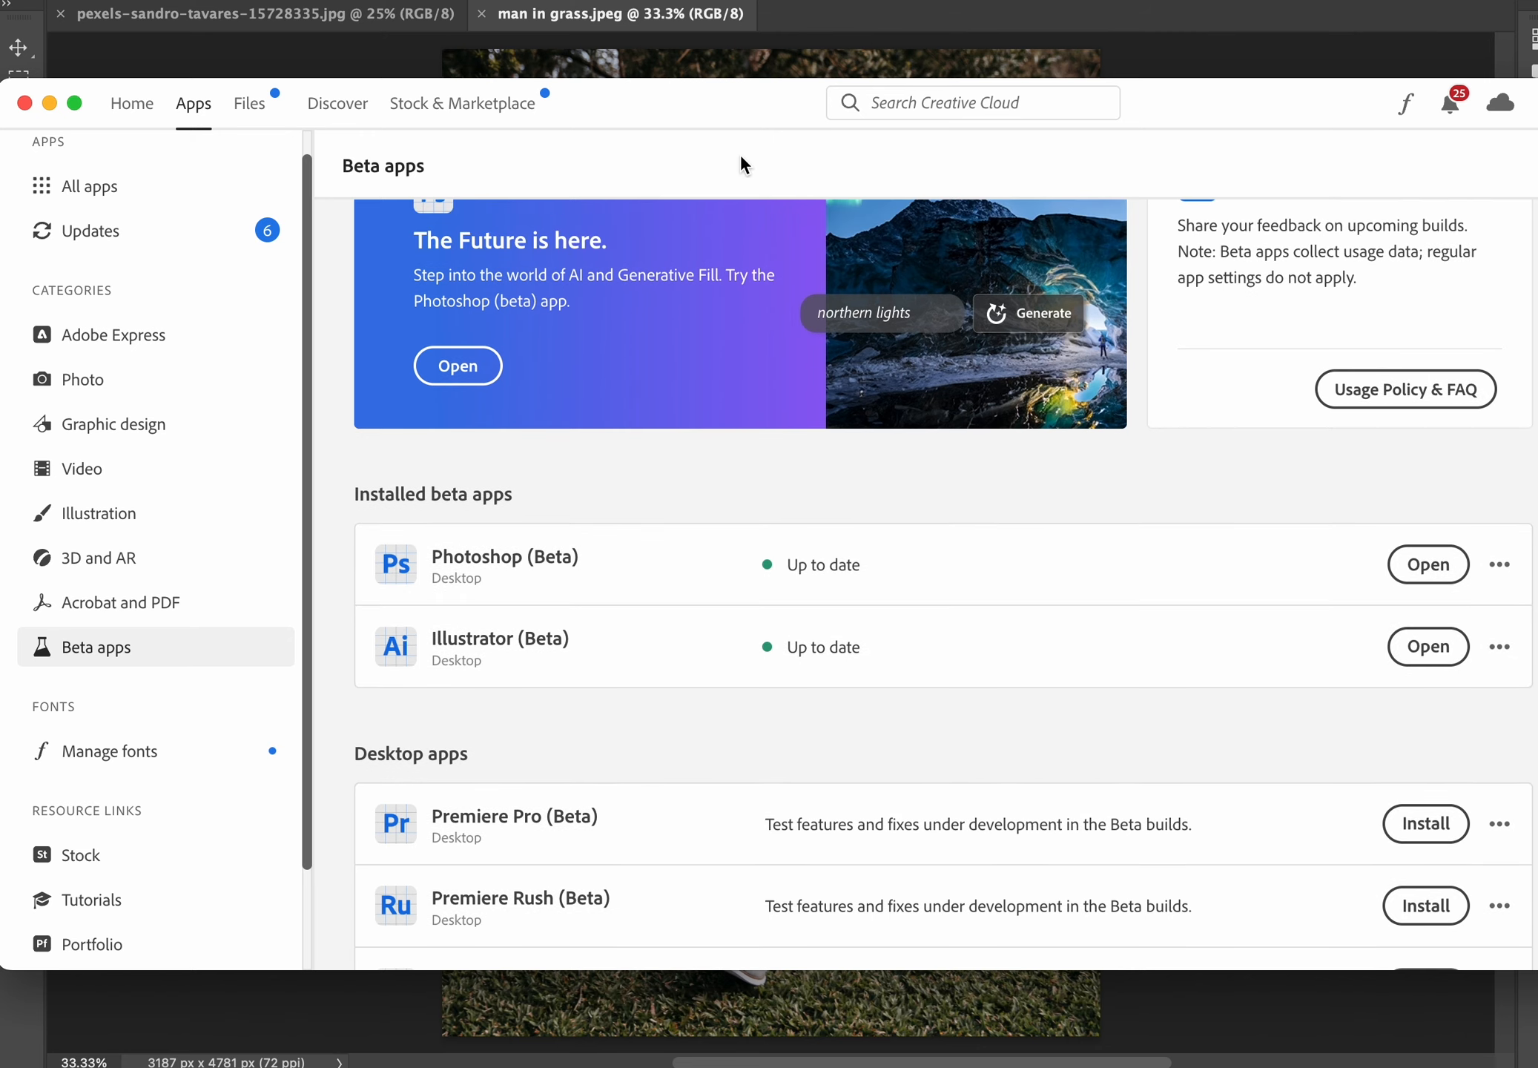
pyautogui.click(900, 21)
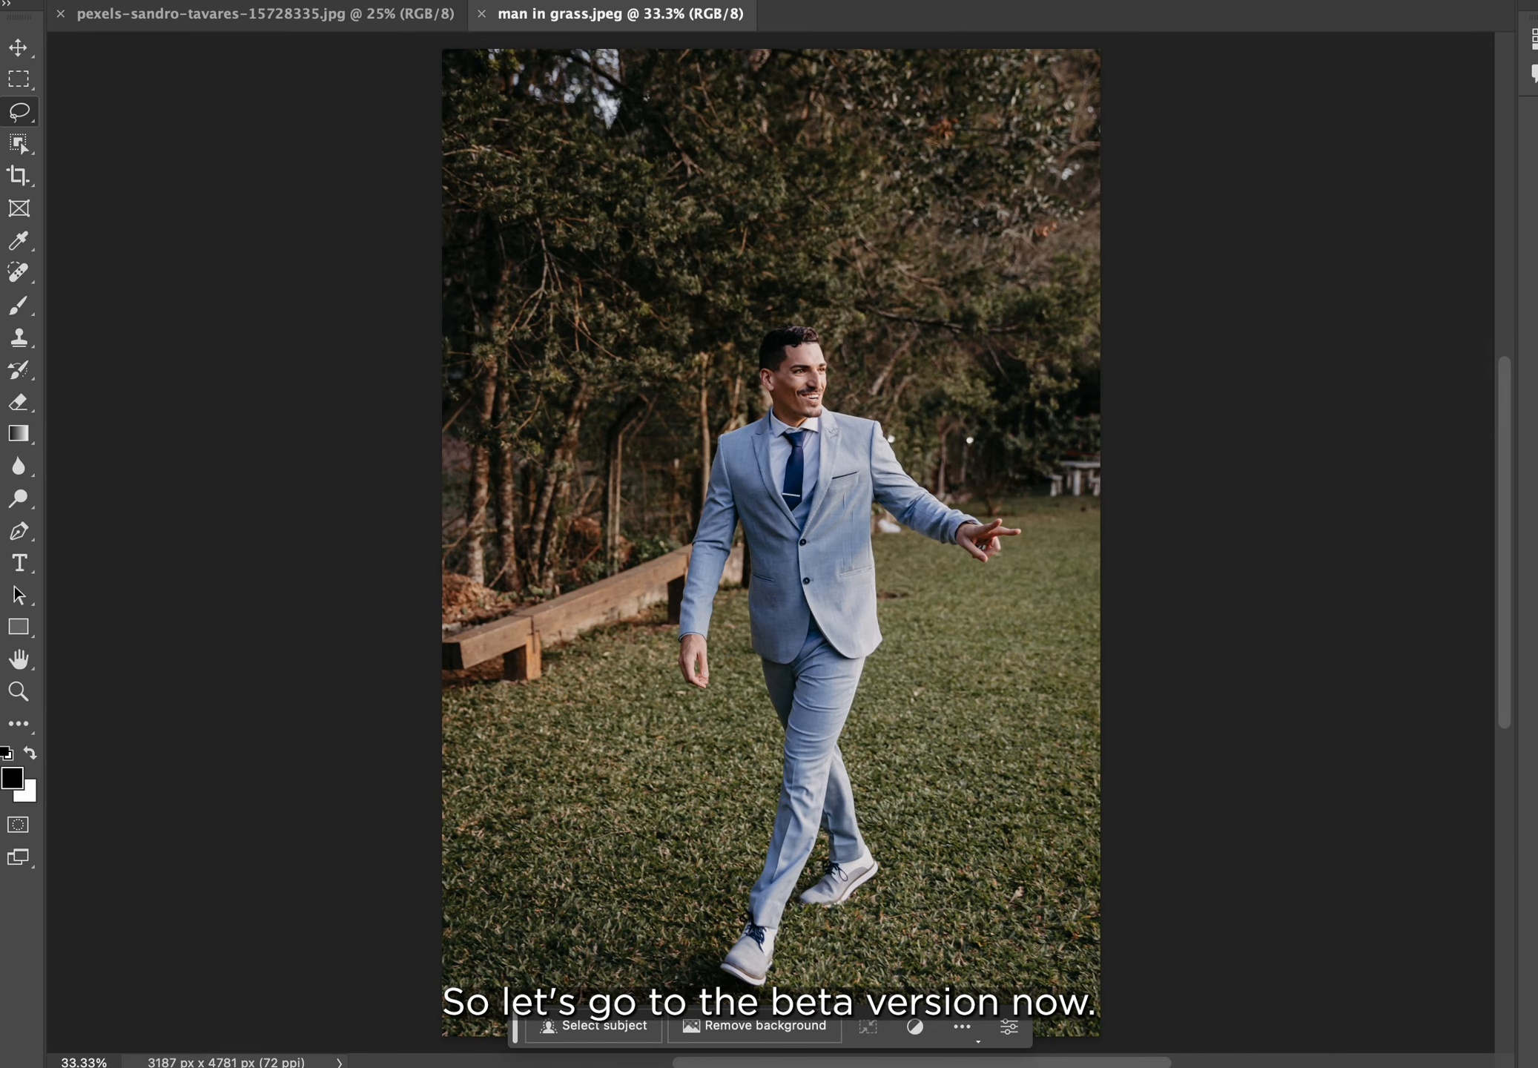
pyautogui.click(326, 15)
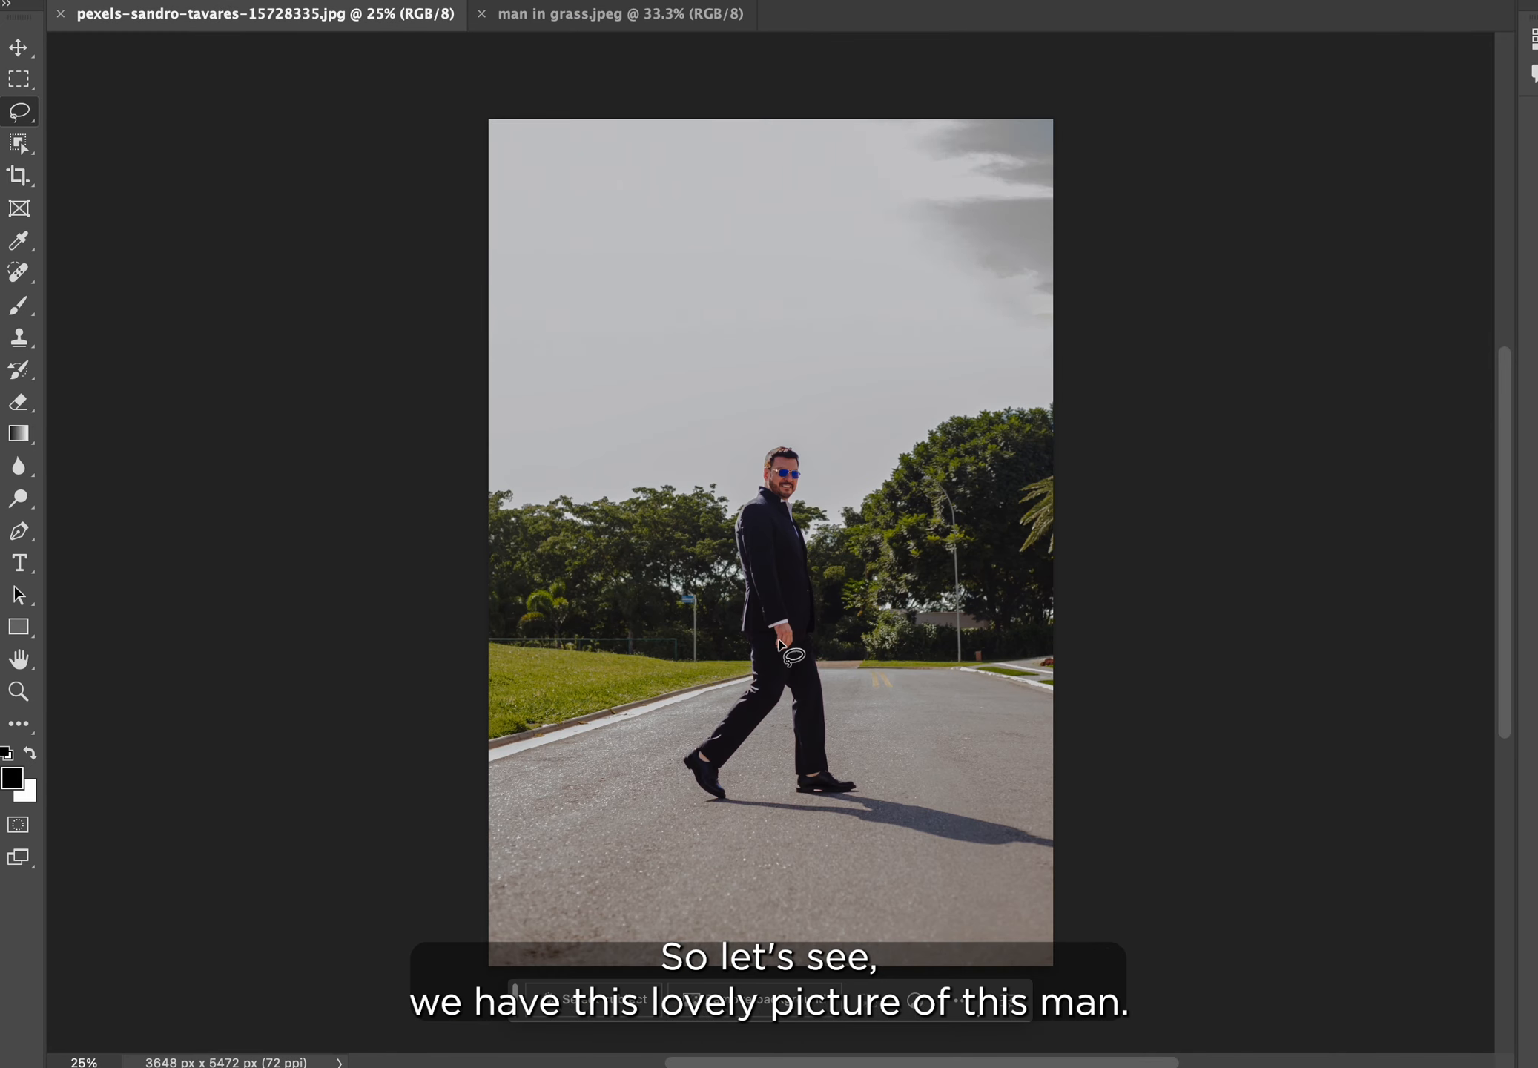
# Select an oval patch of sky above the man with the Lasso tool, generate "An Eagle flying" in it, and choose the second variation.
pyautogui.click(26, 108)
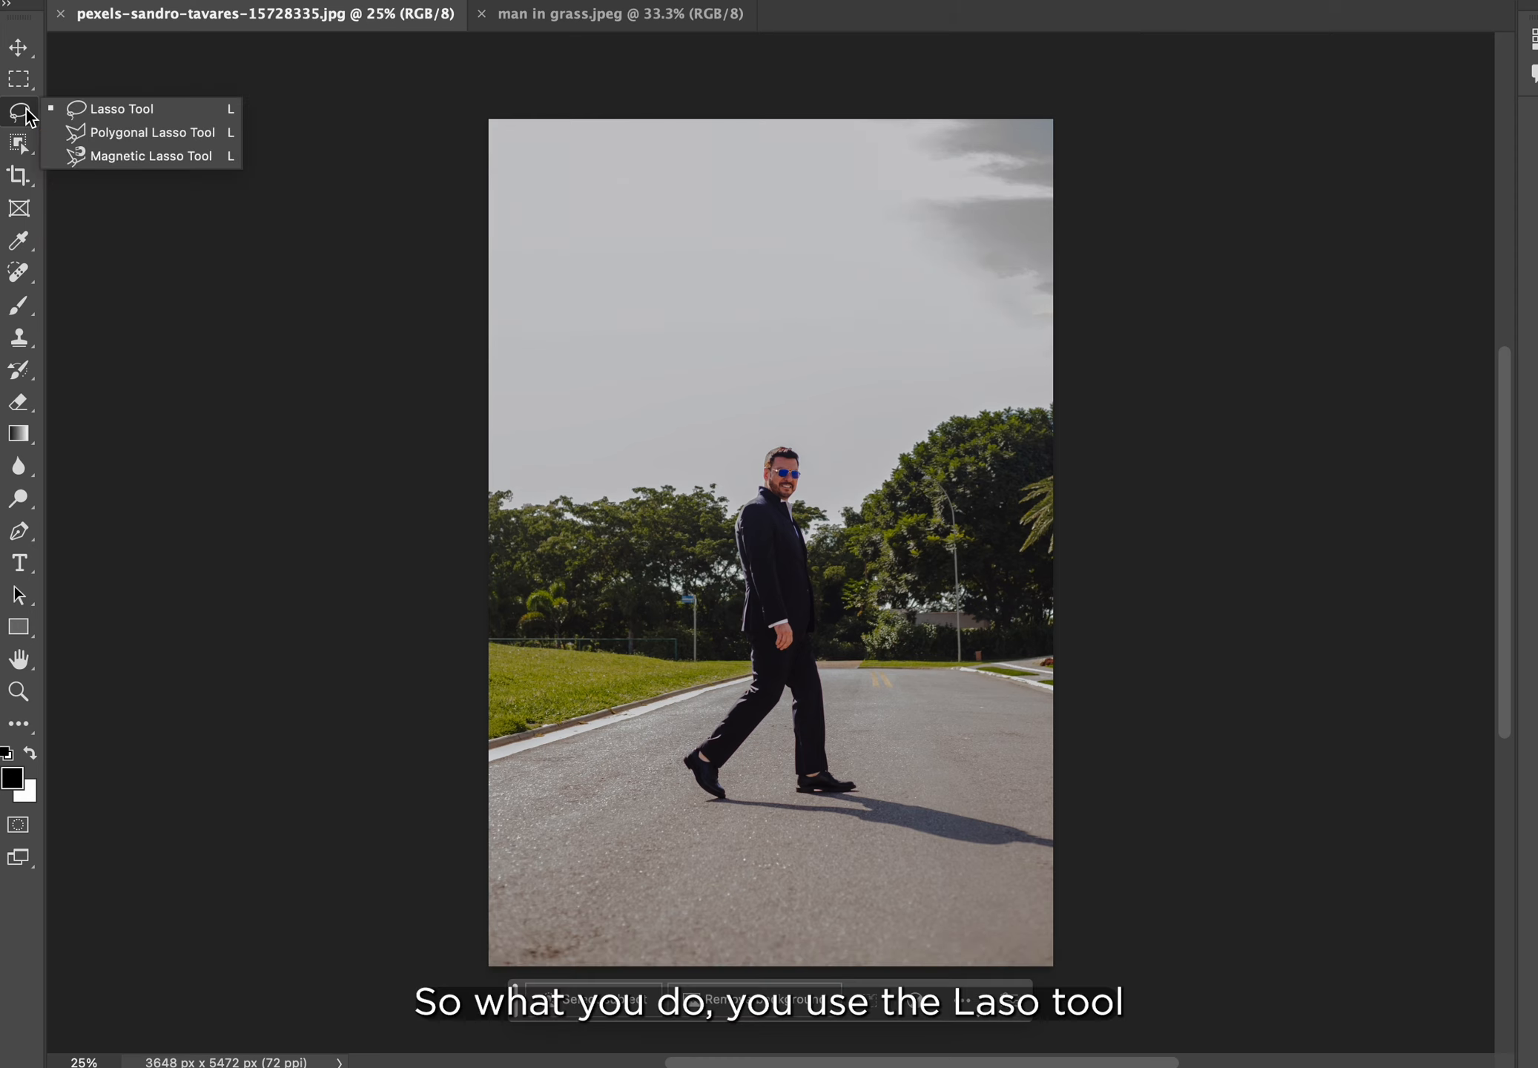
pyautogui.click(28, 79)
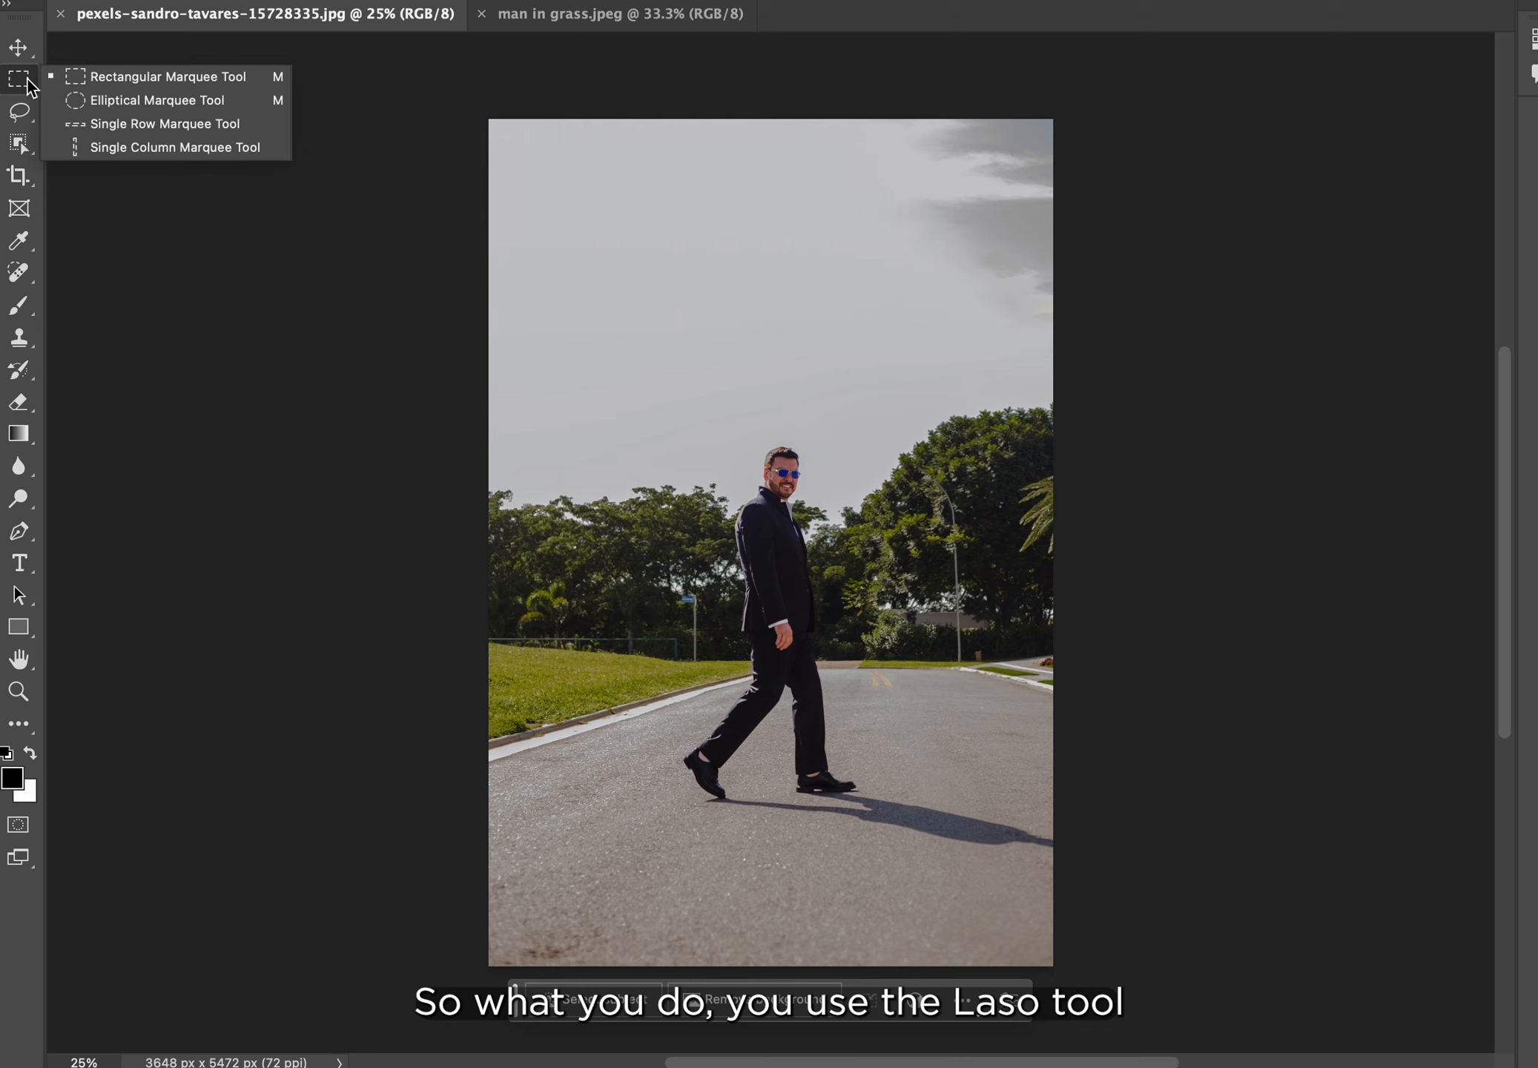
pyautogui.click(21, 110)
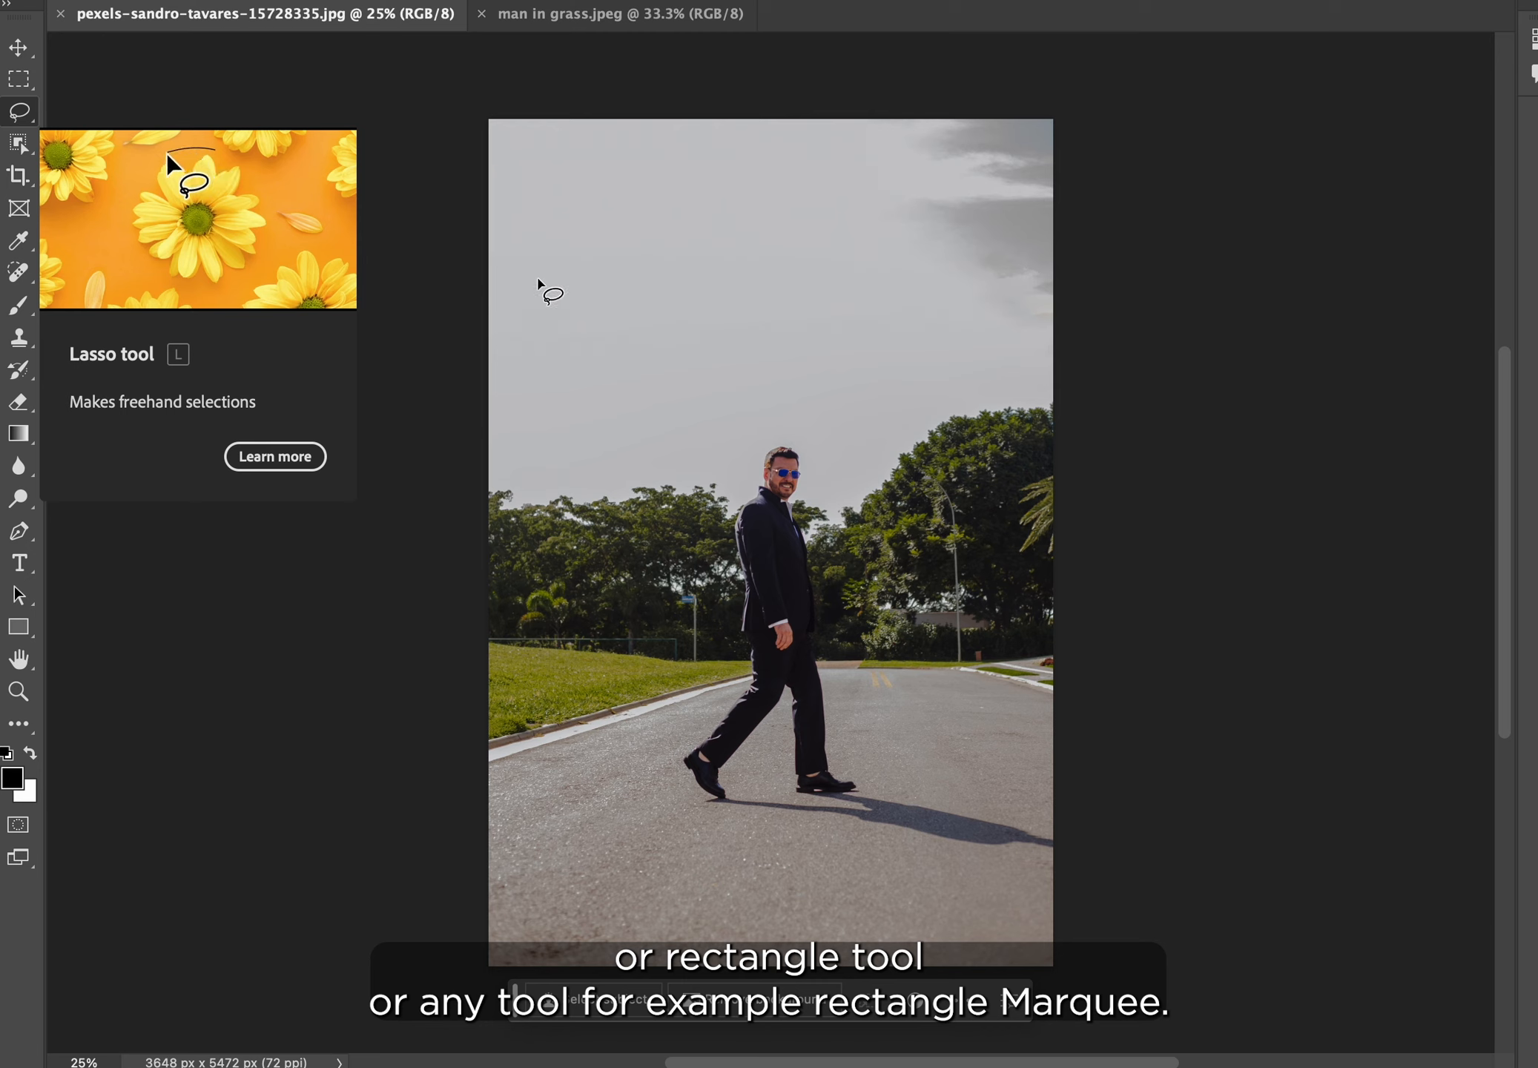
pyautogui.moveTo(522, 288)
pyautogui.mouseDown()
pyautogui.moveTo(616, 246)
pyautogui.moveTo(791, 245)
pyautogui.moveTo(771, 315)
pyautogui.moveTo(655, 384)
pyautogui.moveTo(534, 391)
pyautogui.moveTo(493, 333)
pyautogui.moveTo(536, 277)
pyautogui.mouseUp()
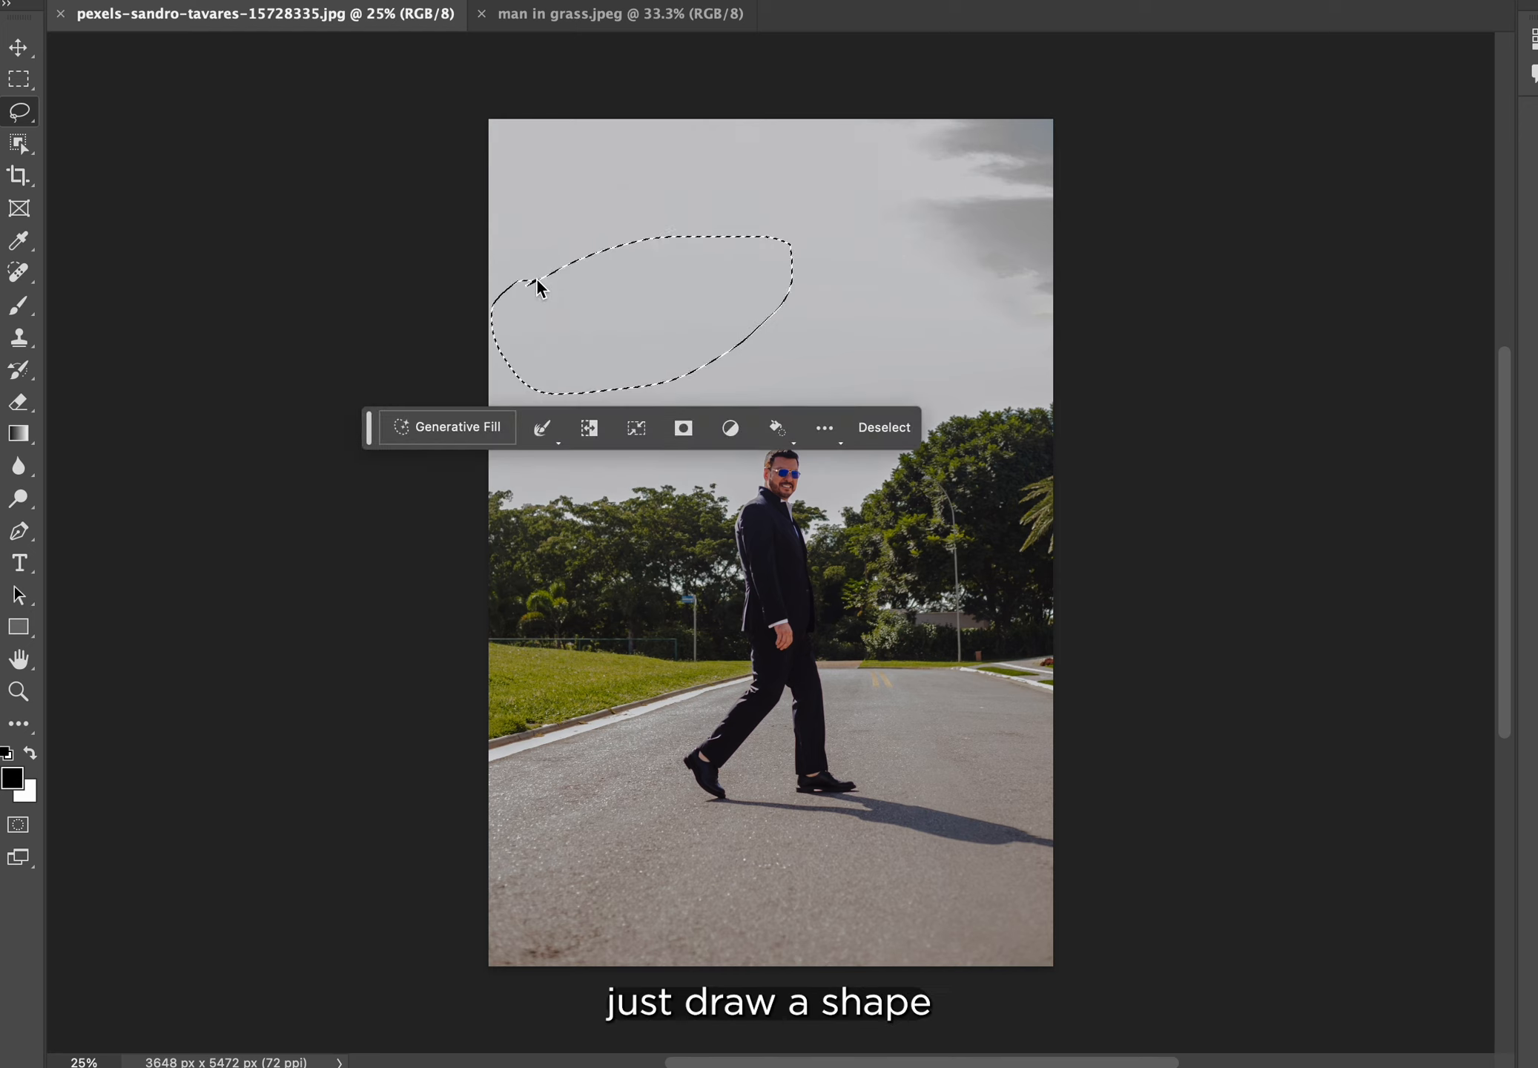
pyautogui.click(467, 430)
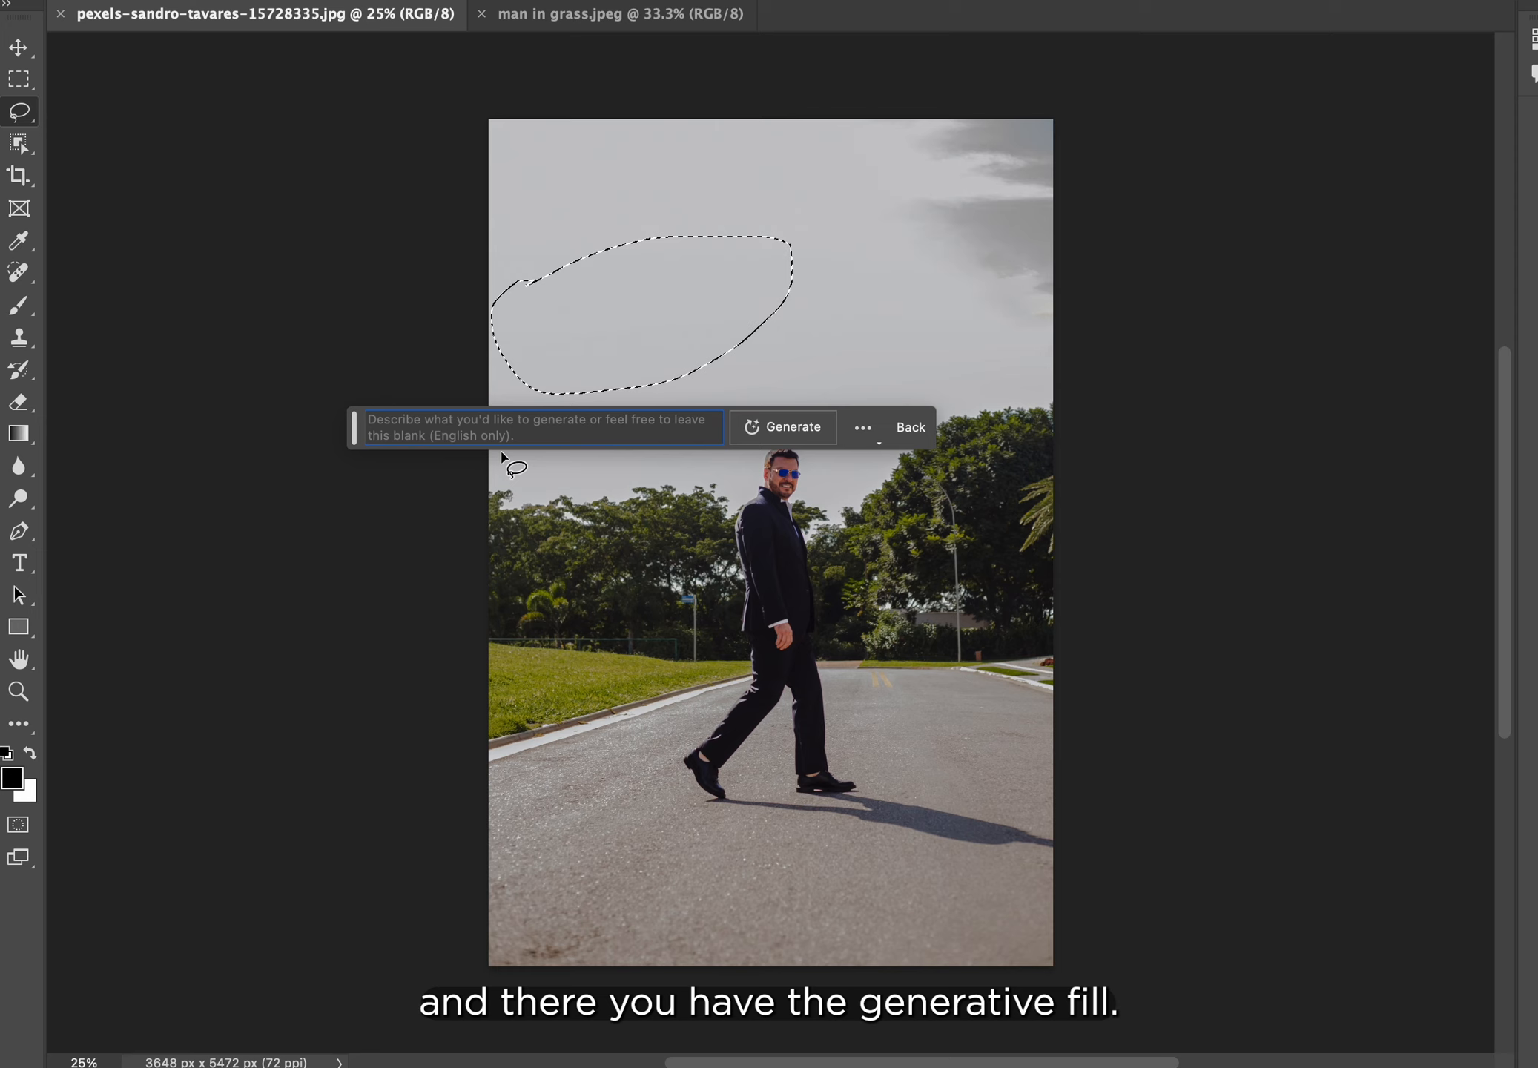
pyautogui.write('An')
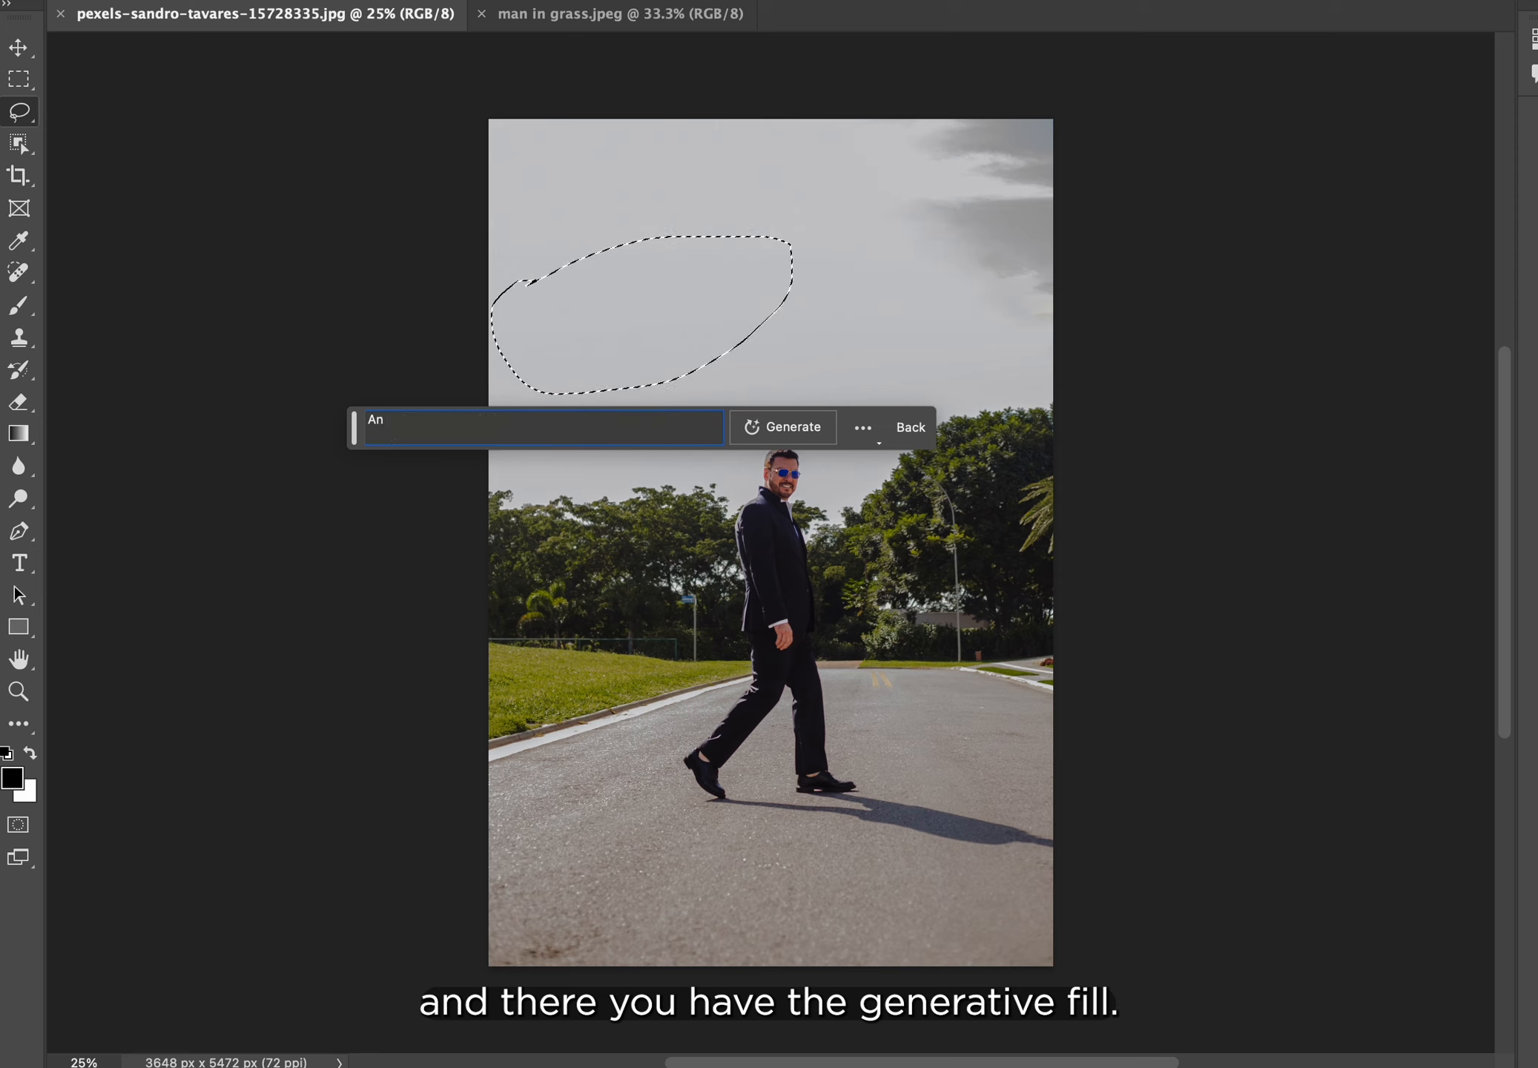
pyautogui.write(' Eagle f')
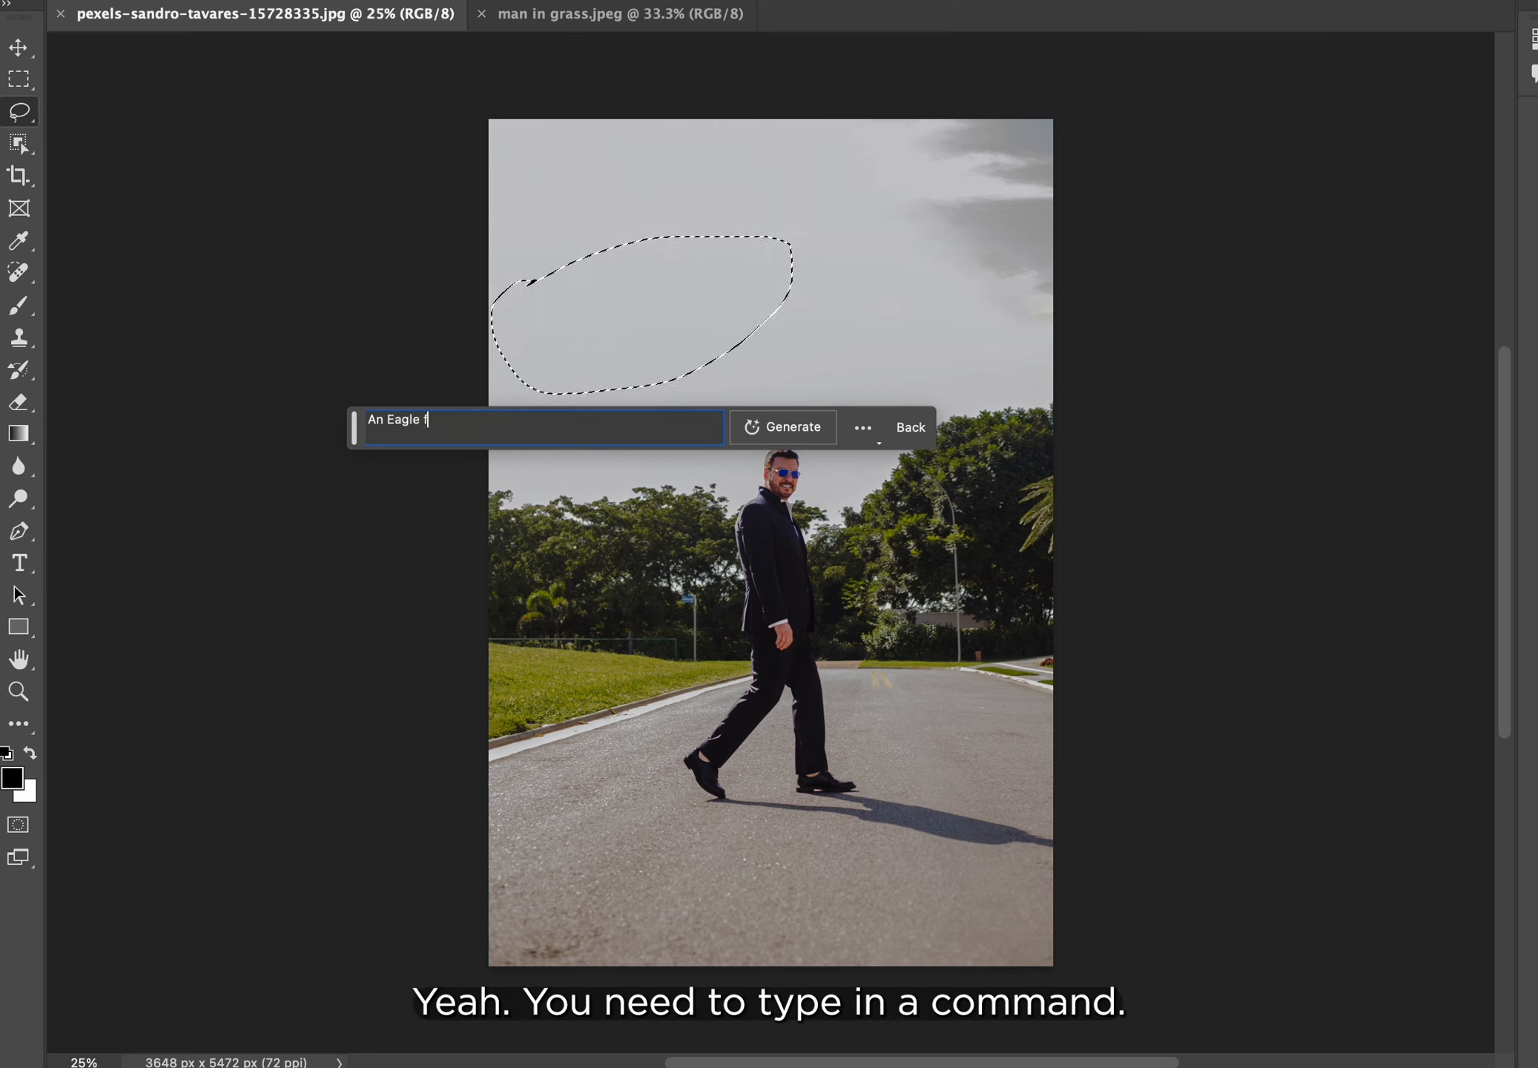
pyautogui.write('lying')
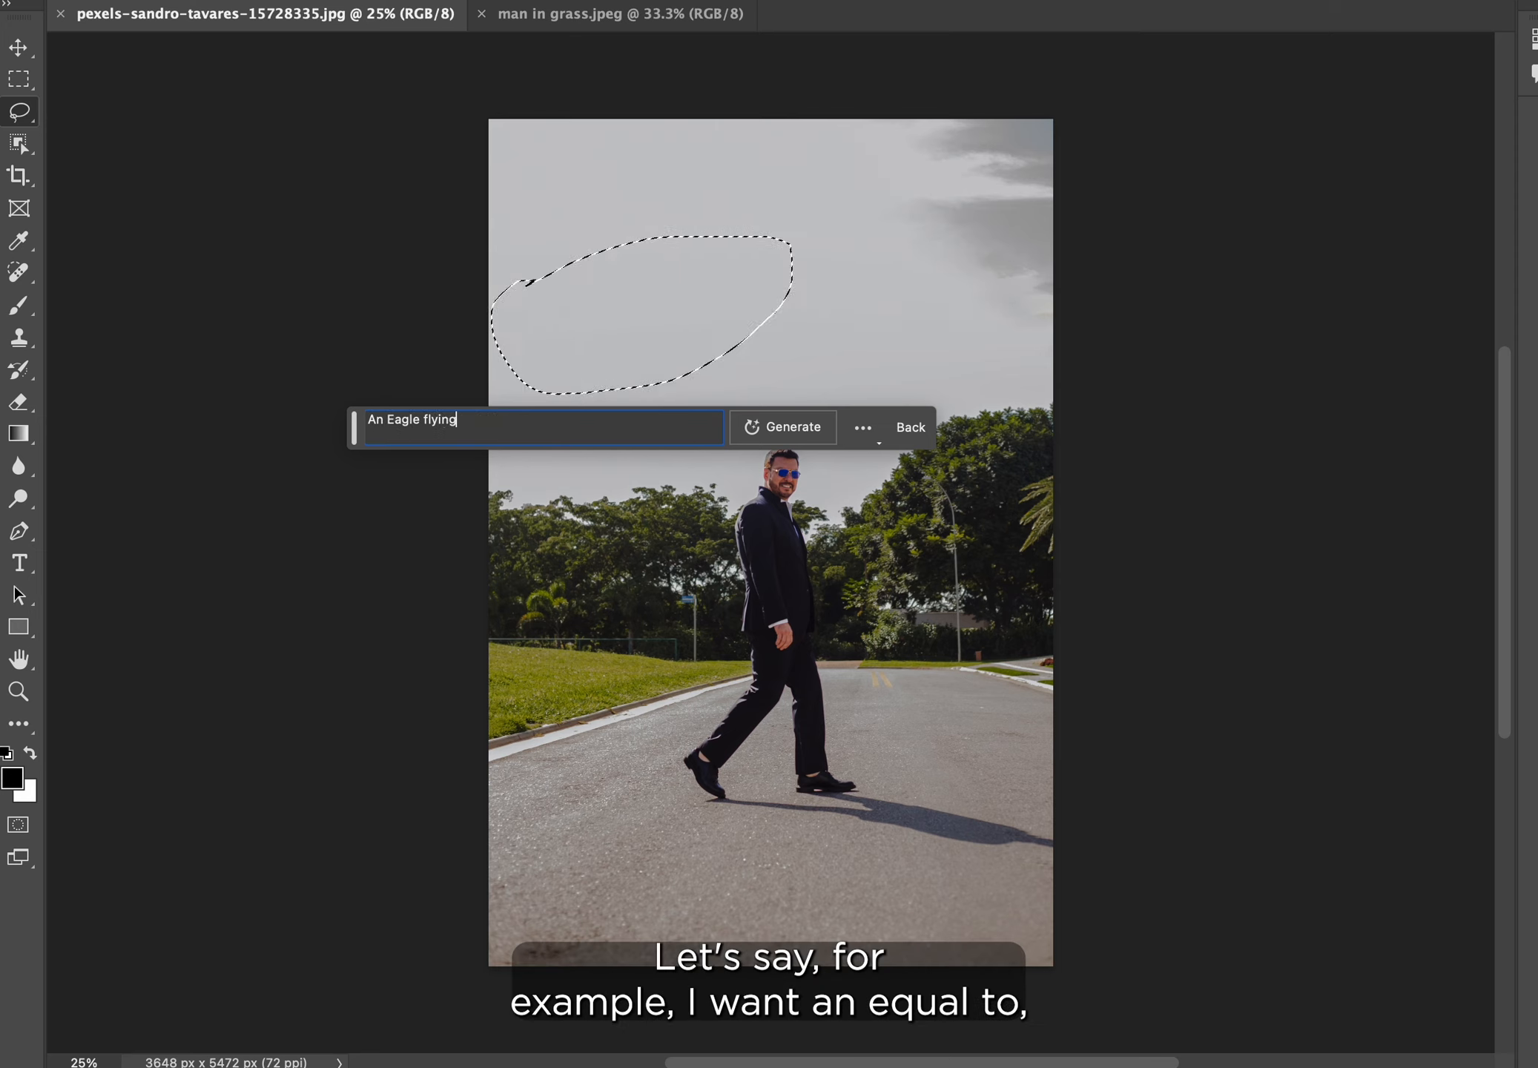
pyautogui.click(794, 421)
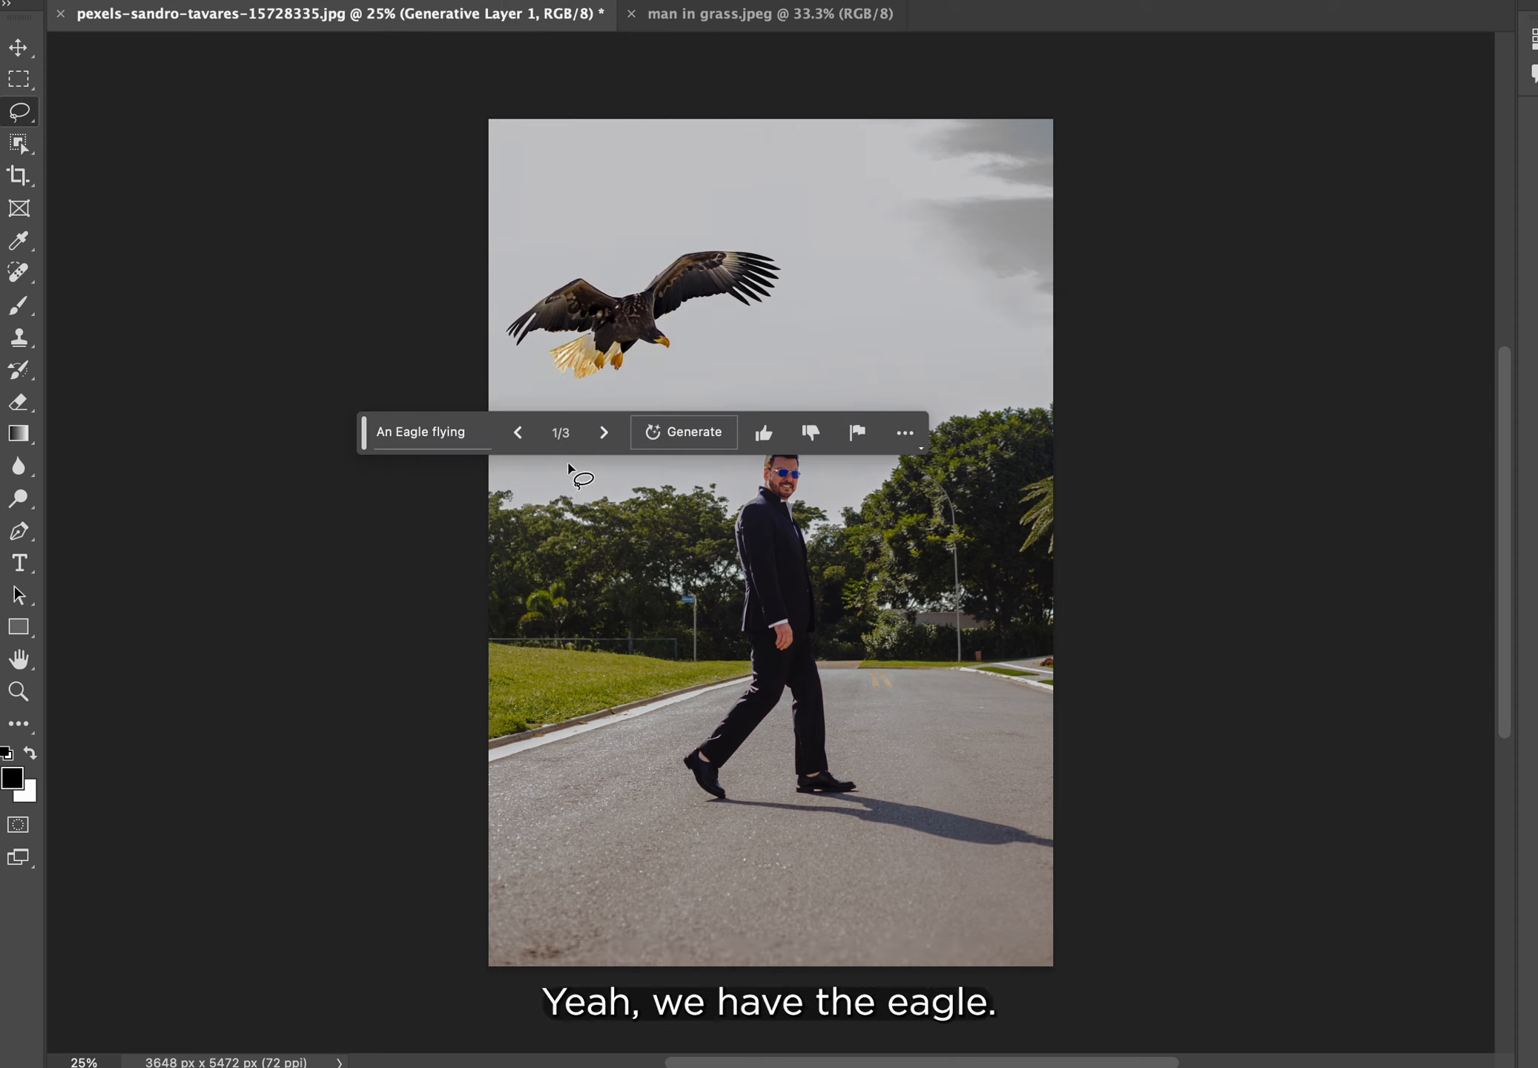
pyautogui.click(604, 434)
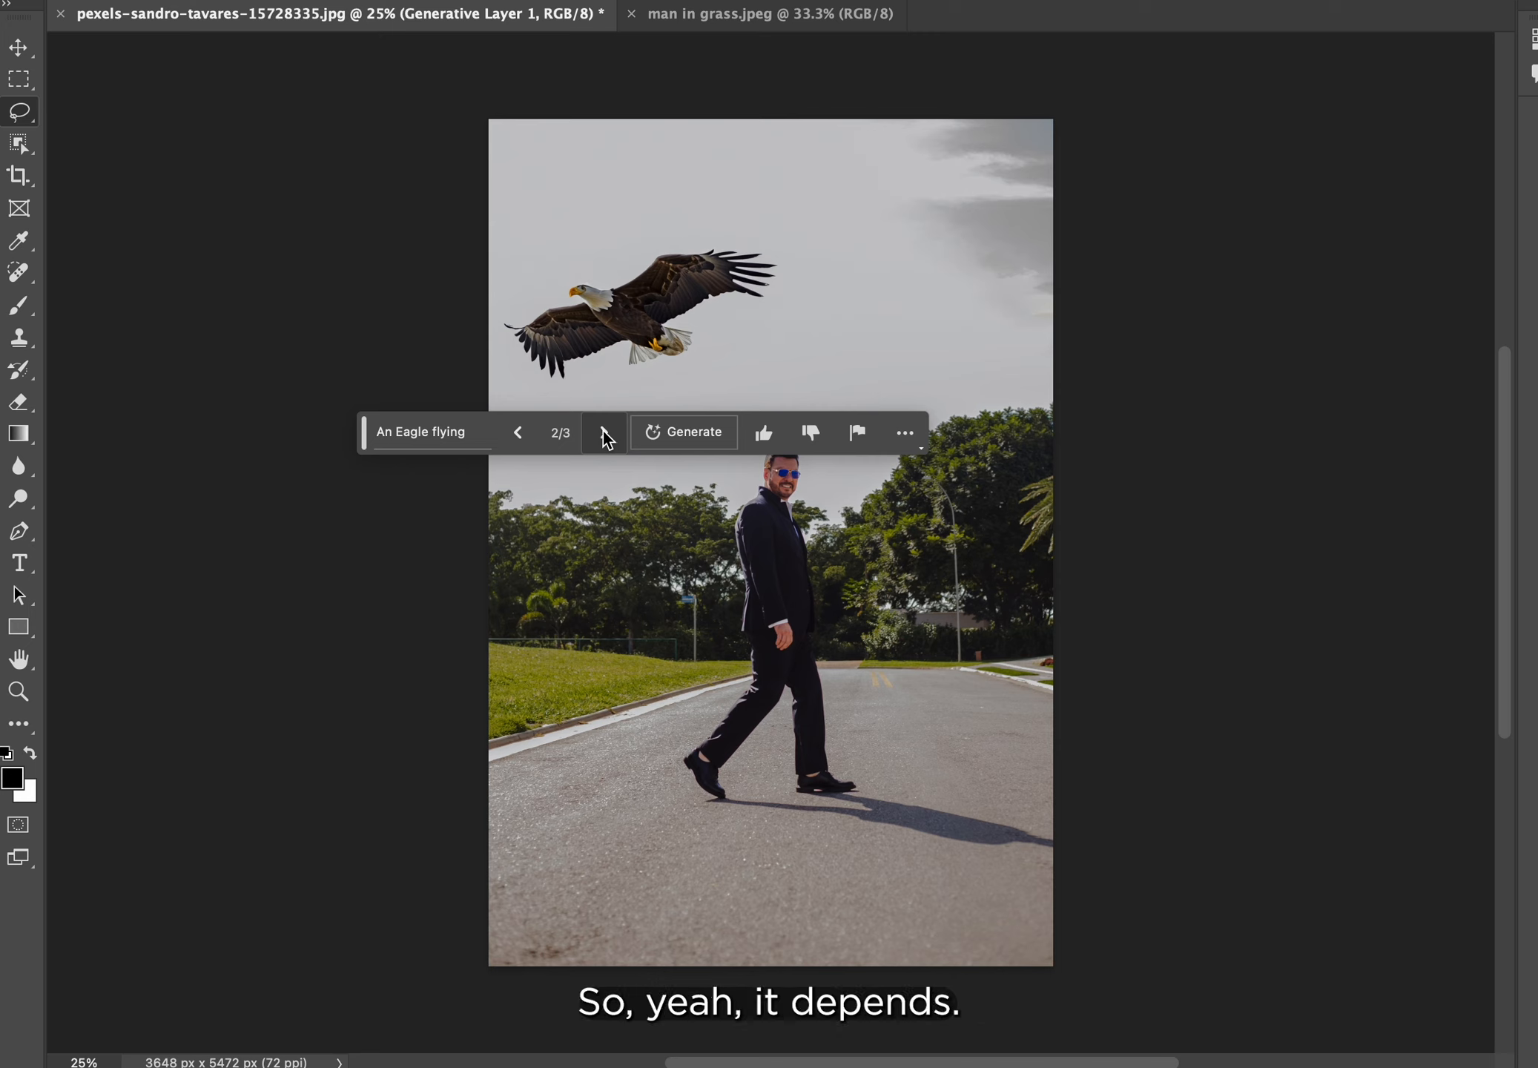
# Lasso a narrow vertical strip of road just in front of the man and fill it with a generated "White road tracks".
pyautogui.moveTo(622, 319); pyautogui.dragTo(699, 314)
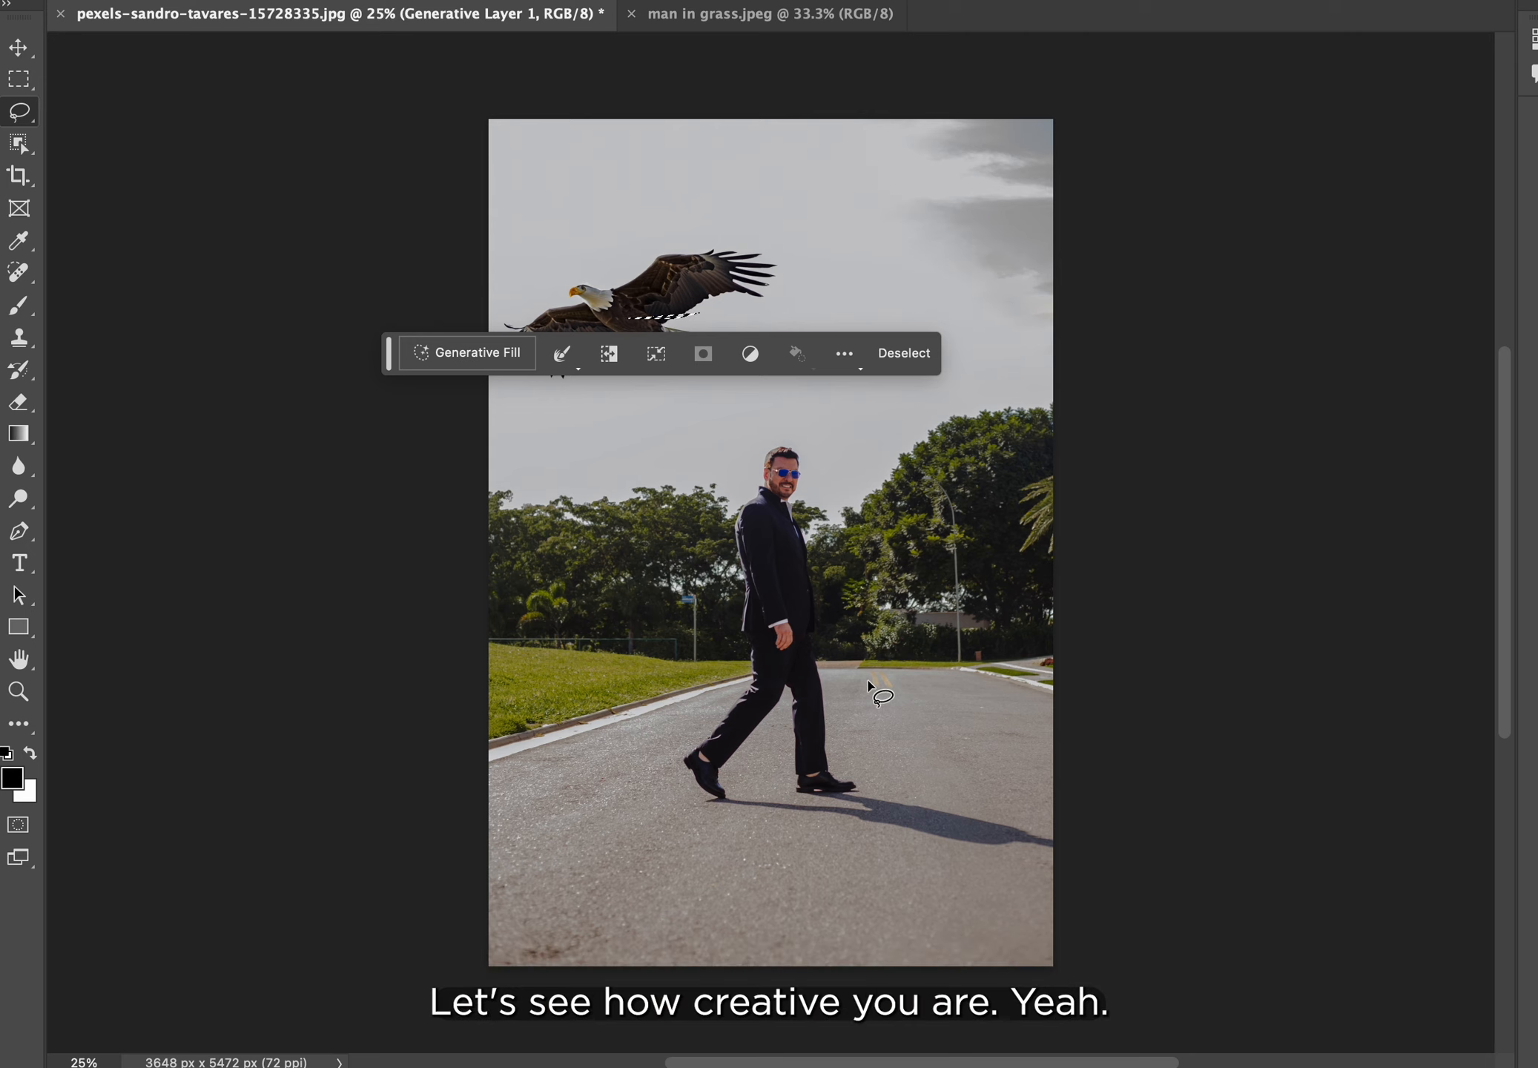
pyautogui.moveTo(862, 673); pyautogui.dragTo(875, 961)
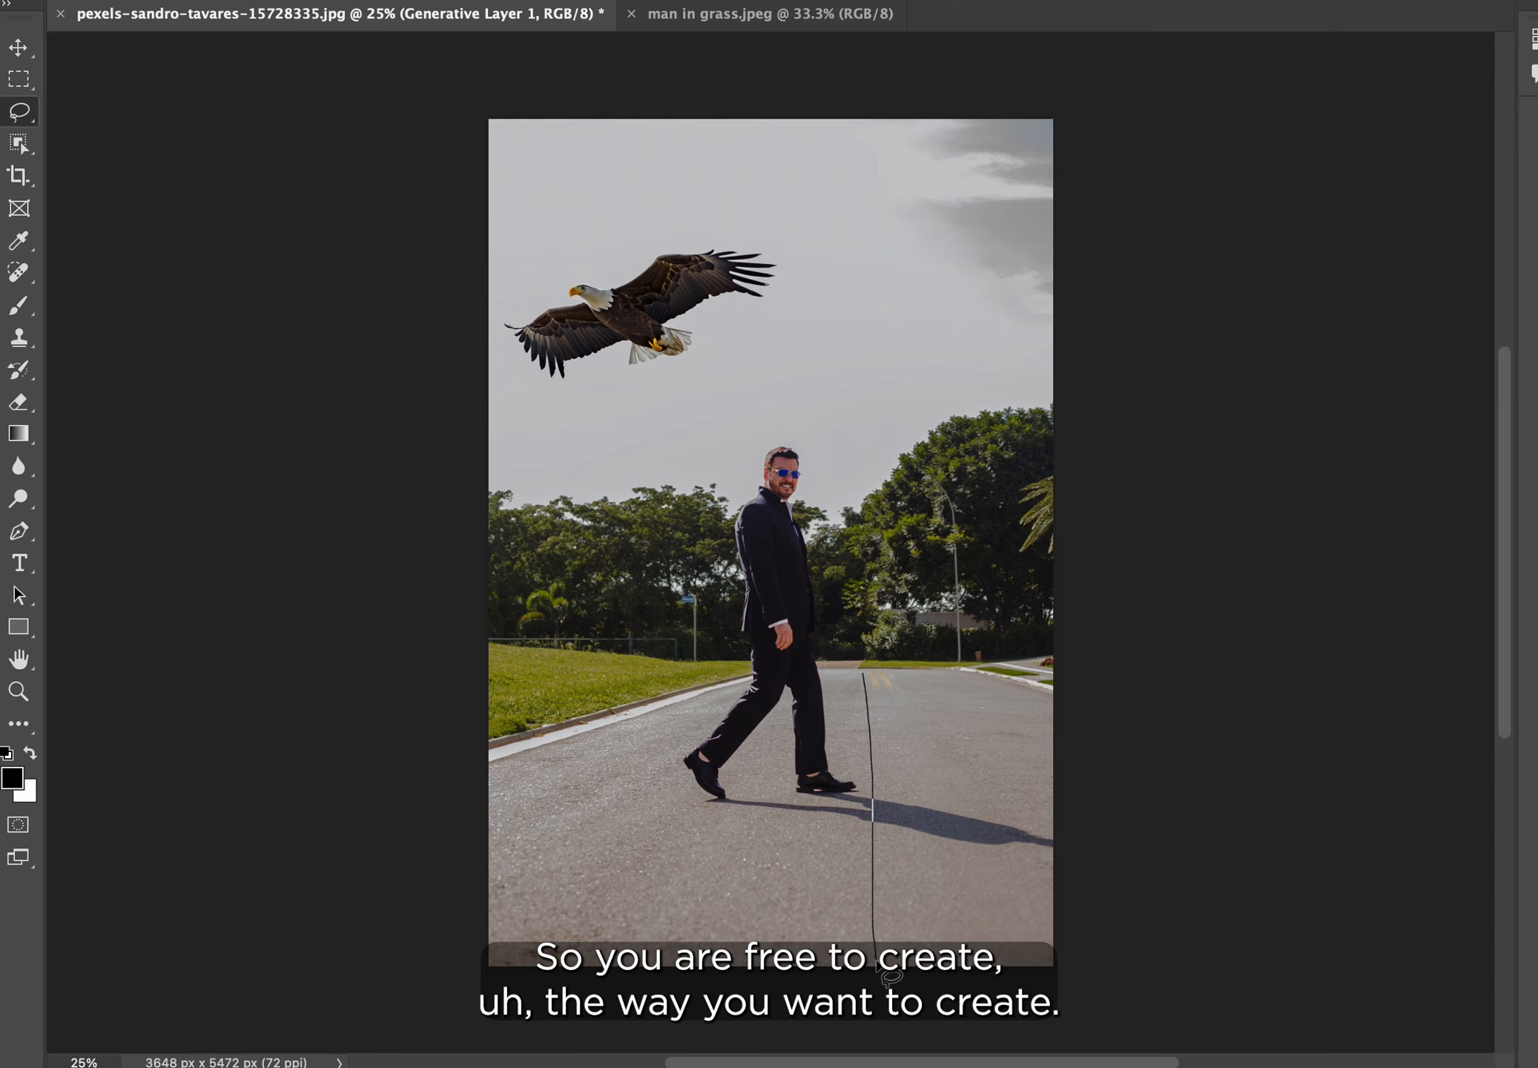
pyautogui.moveTo(876, 962); pyautogui.dragTo(913, 879)
pyautogui.moveTo(905, 795)
pyautogui.mouseDown()
pyautogui.moveTo(891, 680)
pyautogui.moveTo(865, 671)
pyautogui.mouseUp()
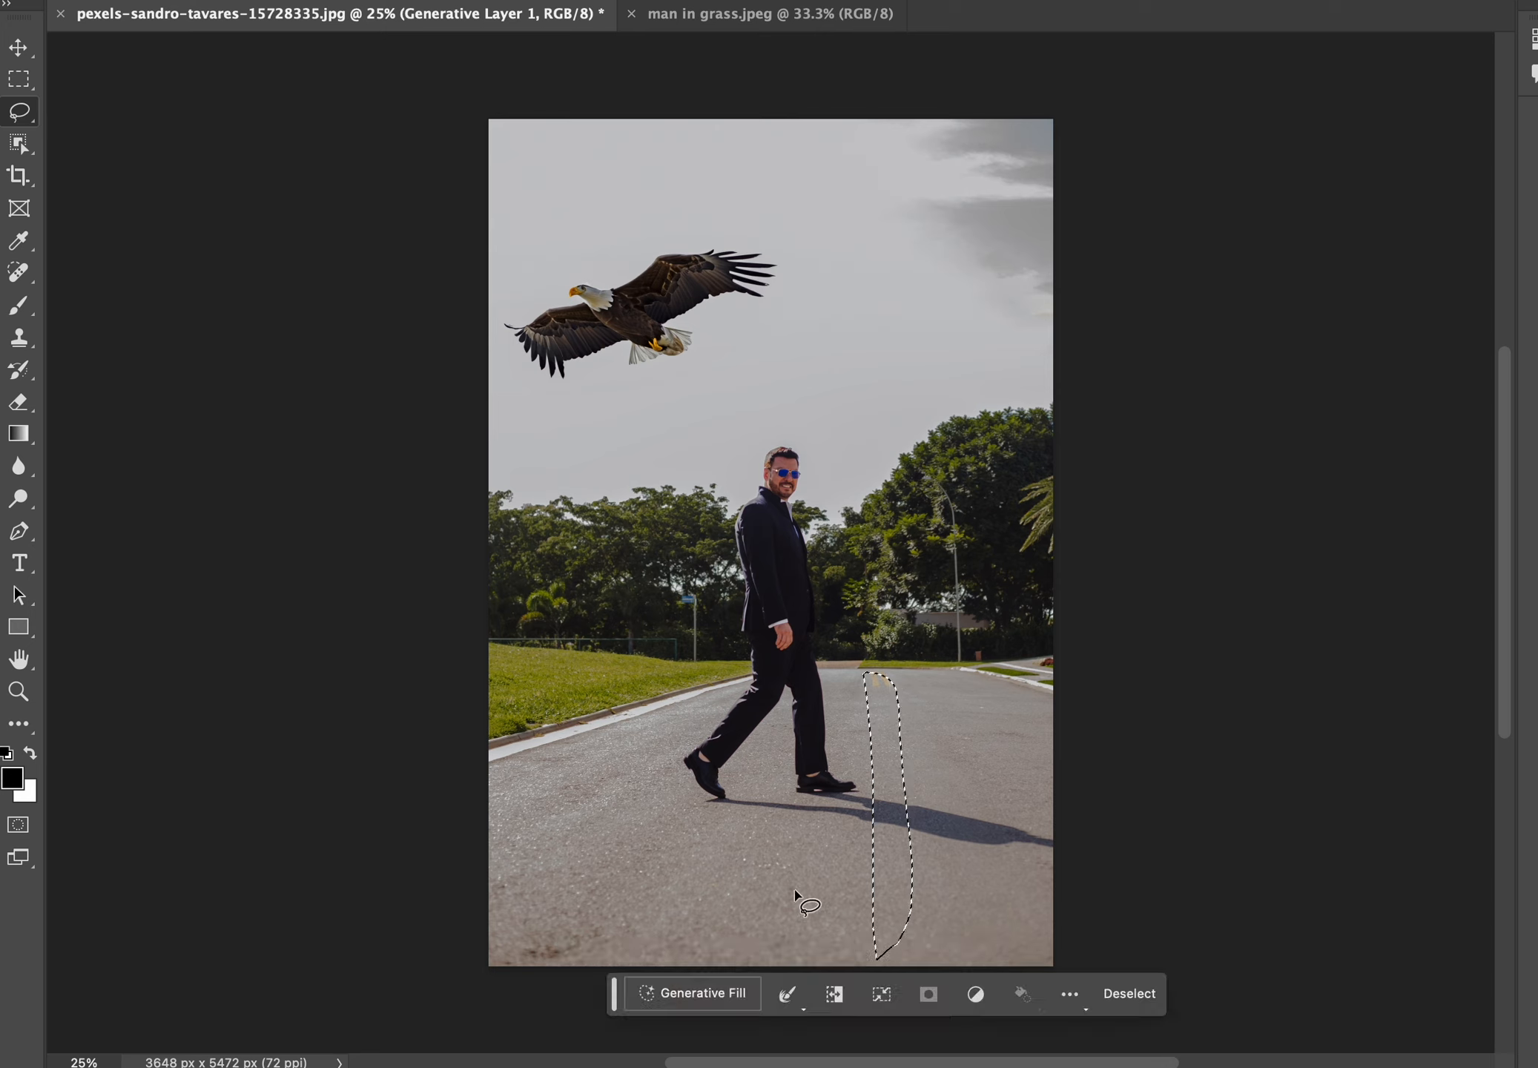
pyautogui.click(727, 991)
pyautogui.write('W')
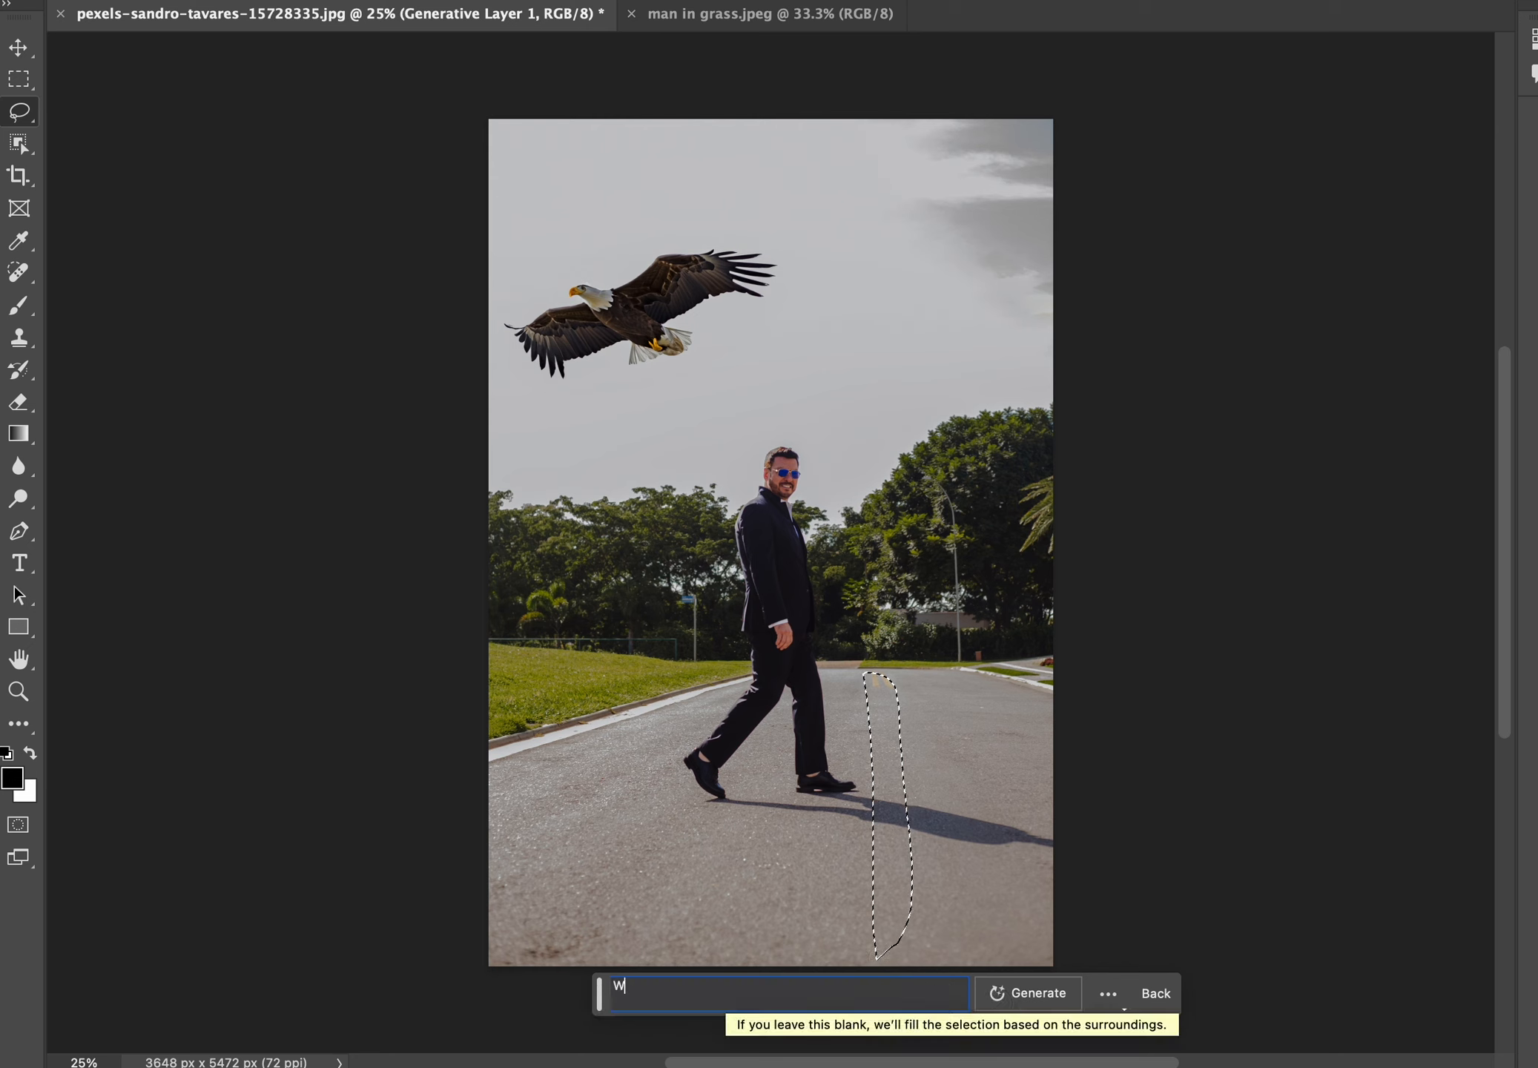
pyautogui.write('hite road tracks')
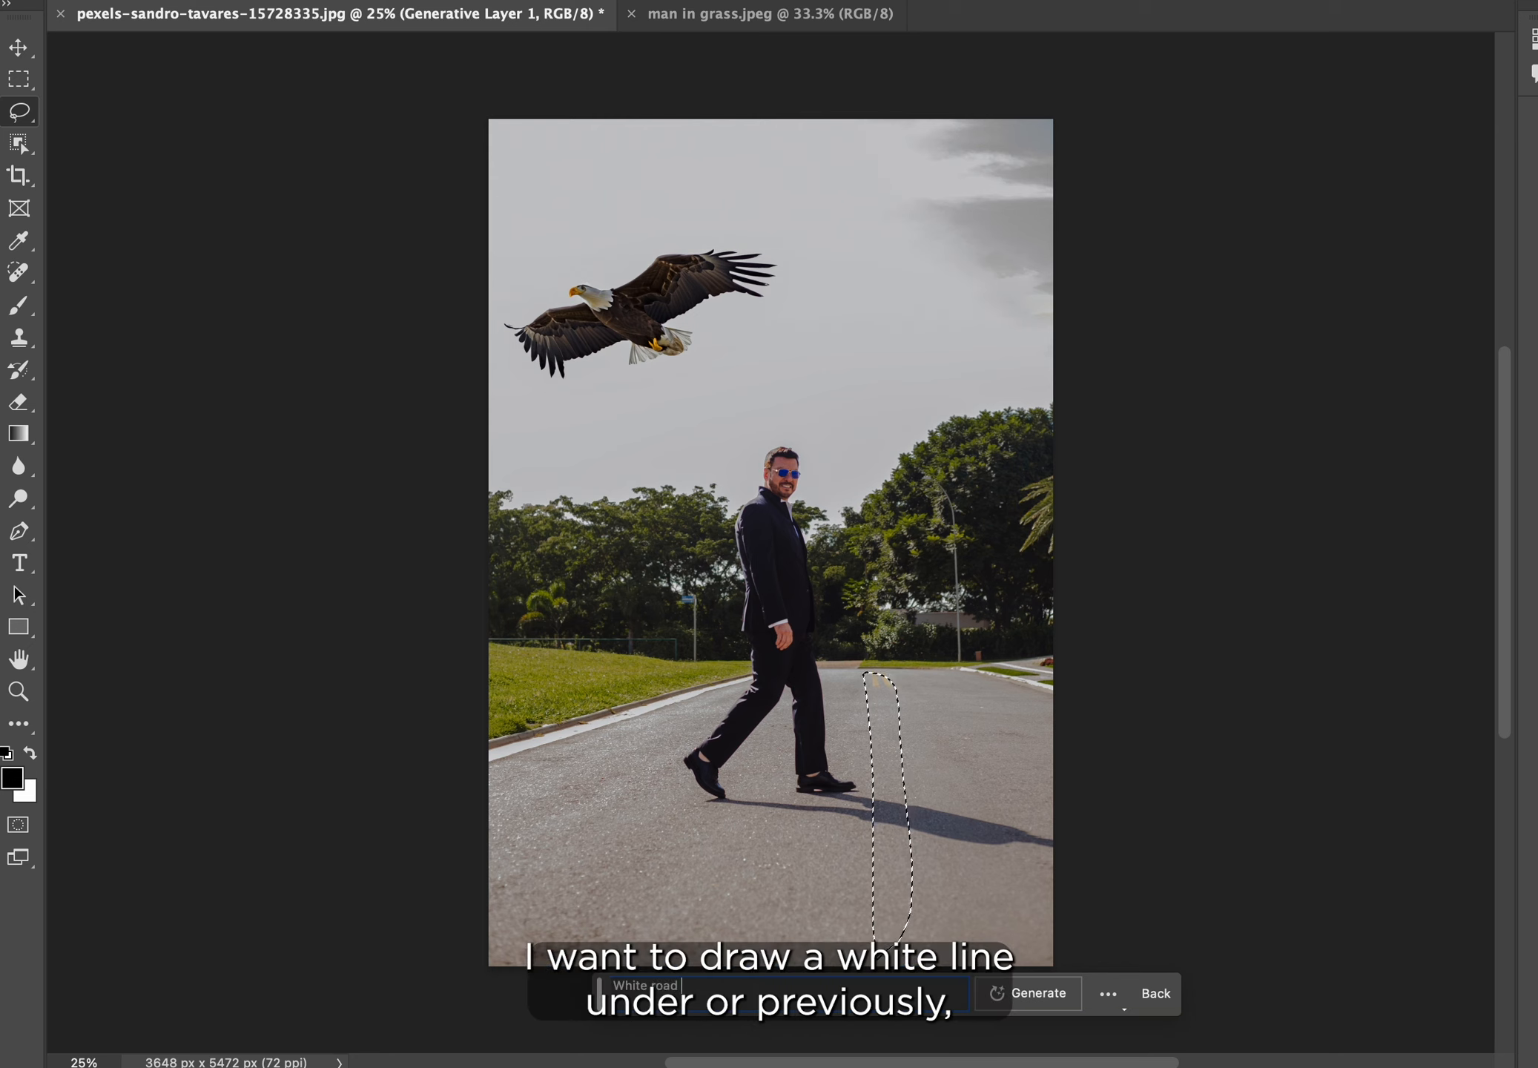
pyautogui.click(1047, 995)
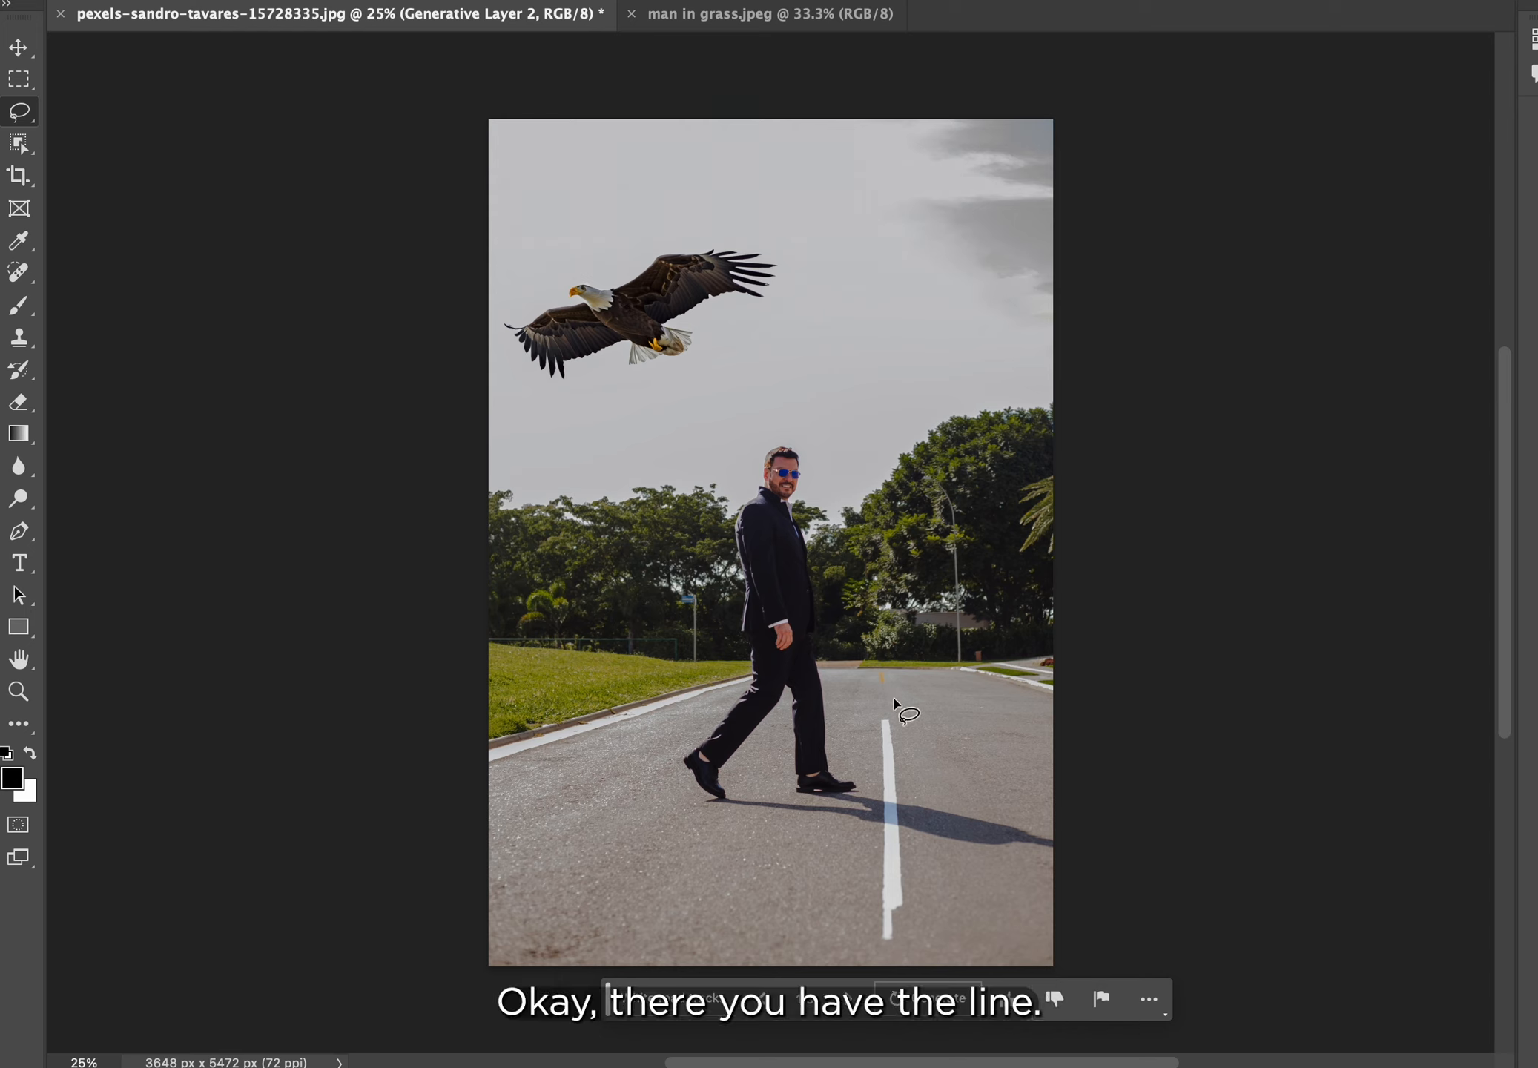
# Lasso around the white road line, generate "yellow cycling tracks" there, and choose the variation with the yellow line.
pyautogui.moveTo(870, 675); pyautogui.dragTo(869, 812)
pyautogui.moveTo(882, 935)
pyautogui.mouseDown()
pyautogui.moveTo(904, 963)
pyautogui.moveTo(924, 890)
pyautogui.moveTo(906, 710)
pyautogui.moveTo(871, 675)
pyautogui.mouseUp()
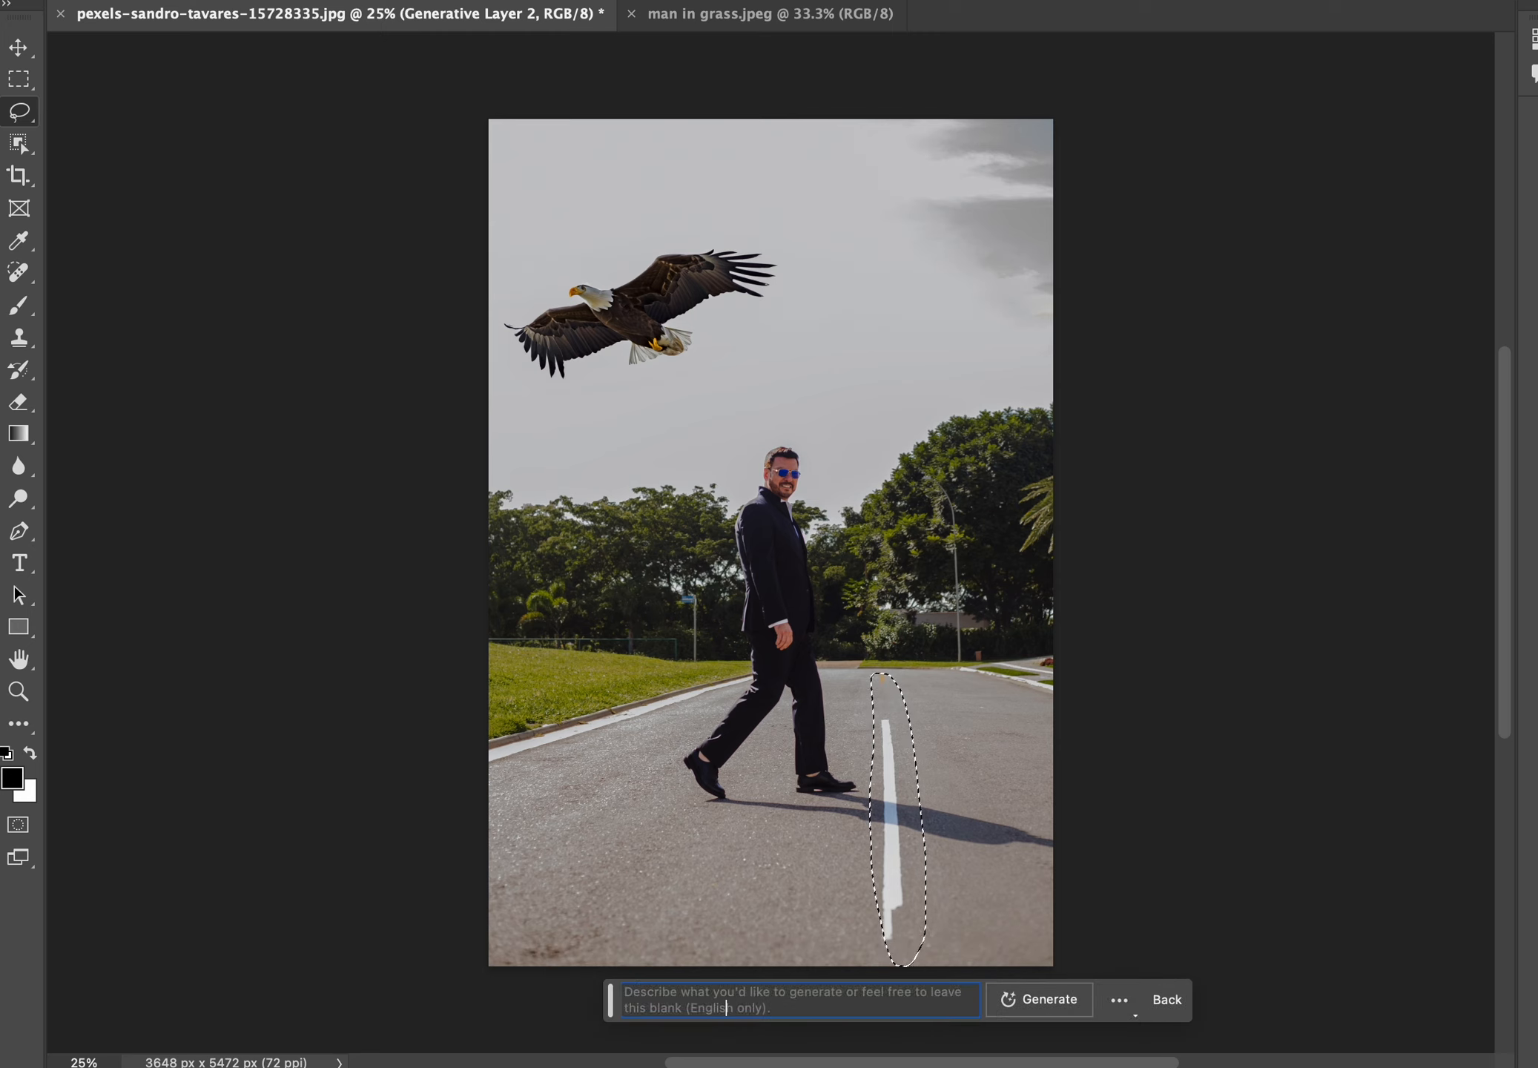
pyautogui.write('yellow cyclin')
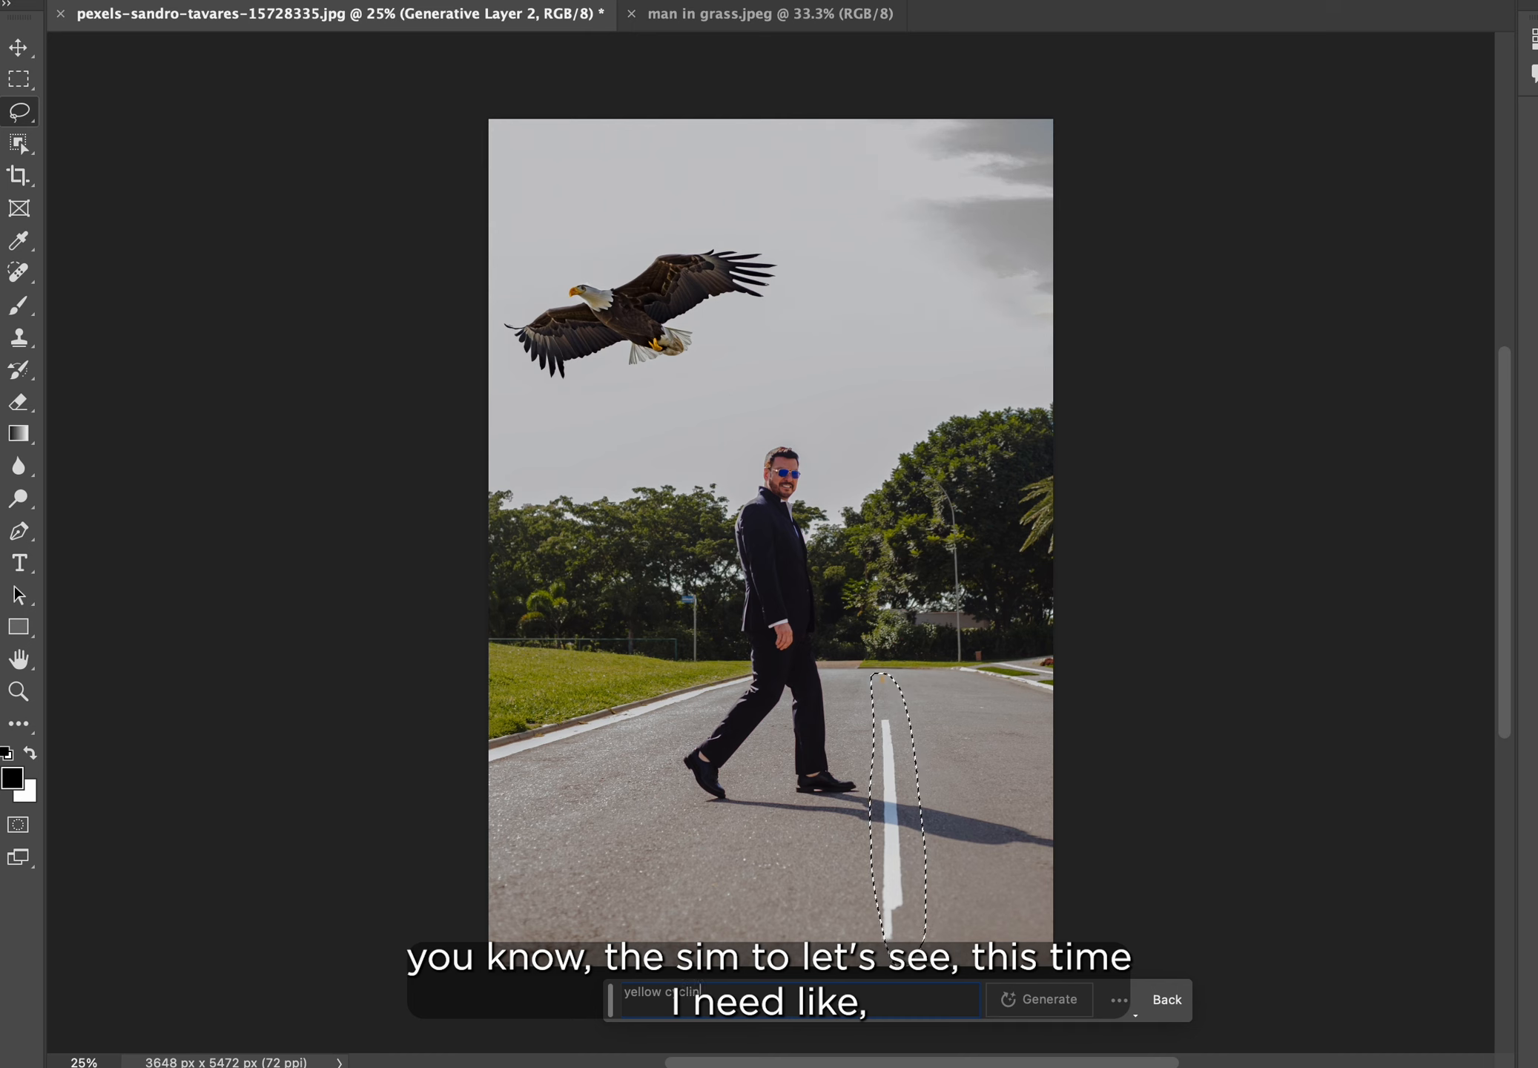
pyautogui.write('g tracks')
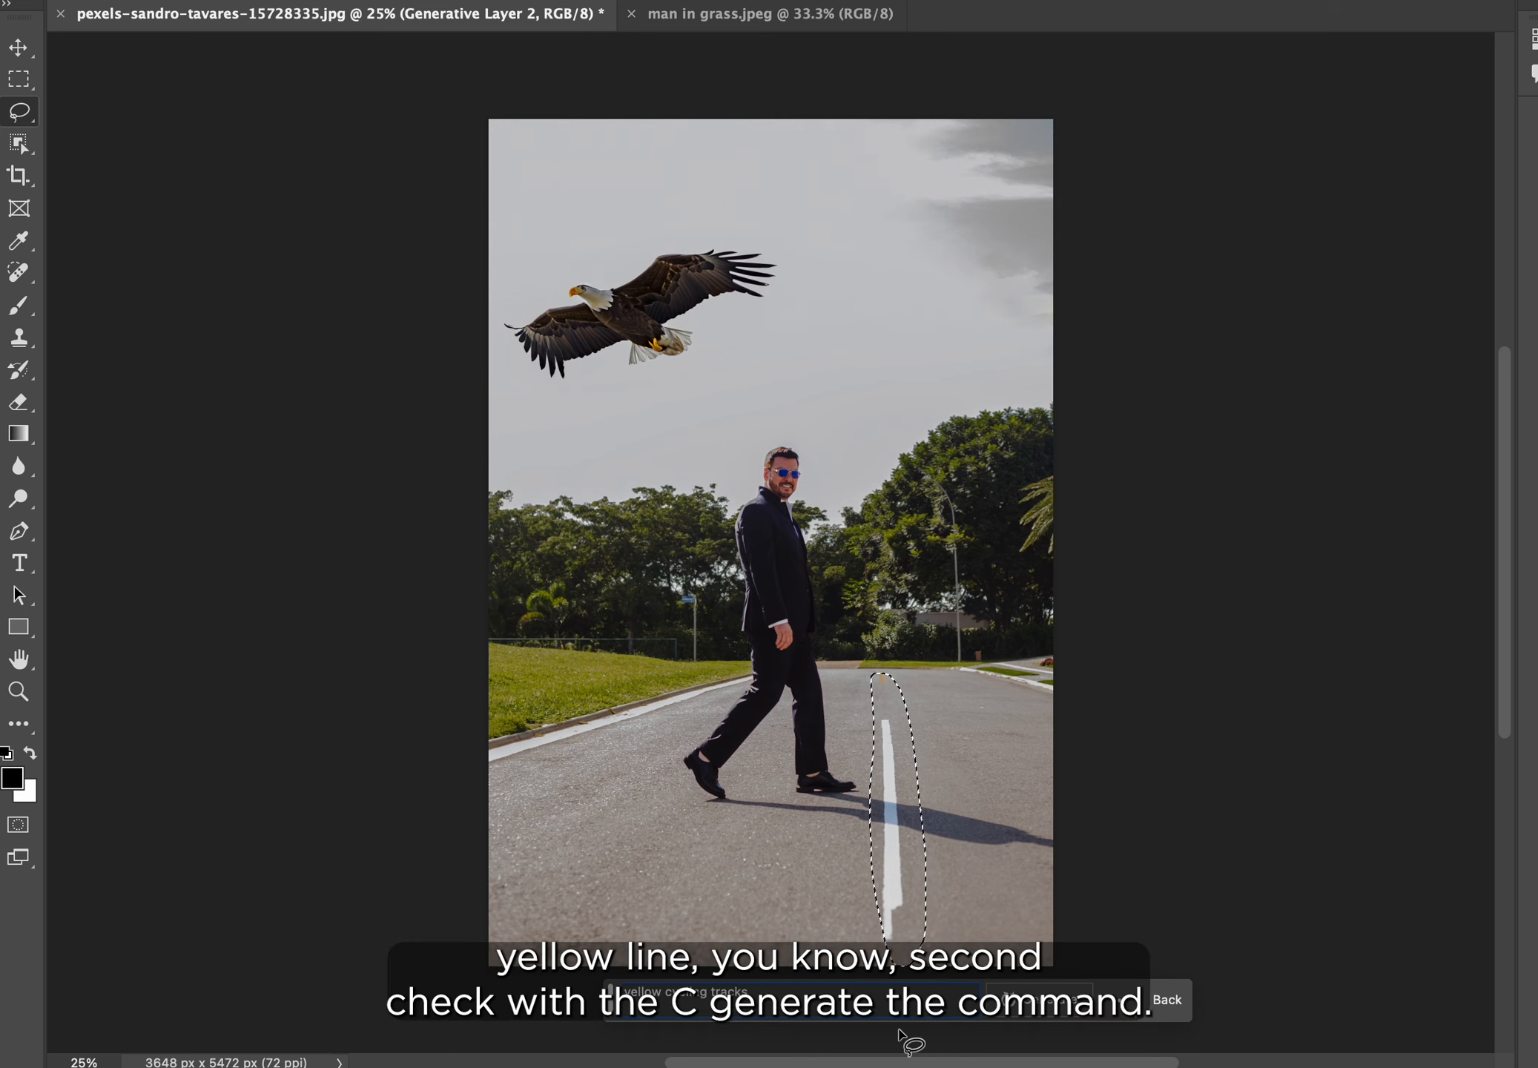
pyautogui.click(1031, 1011)
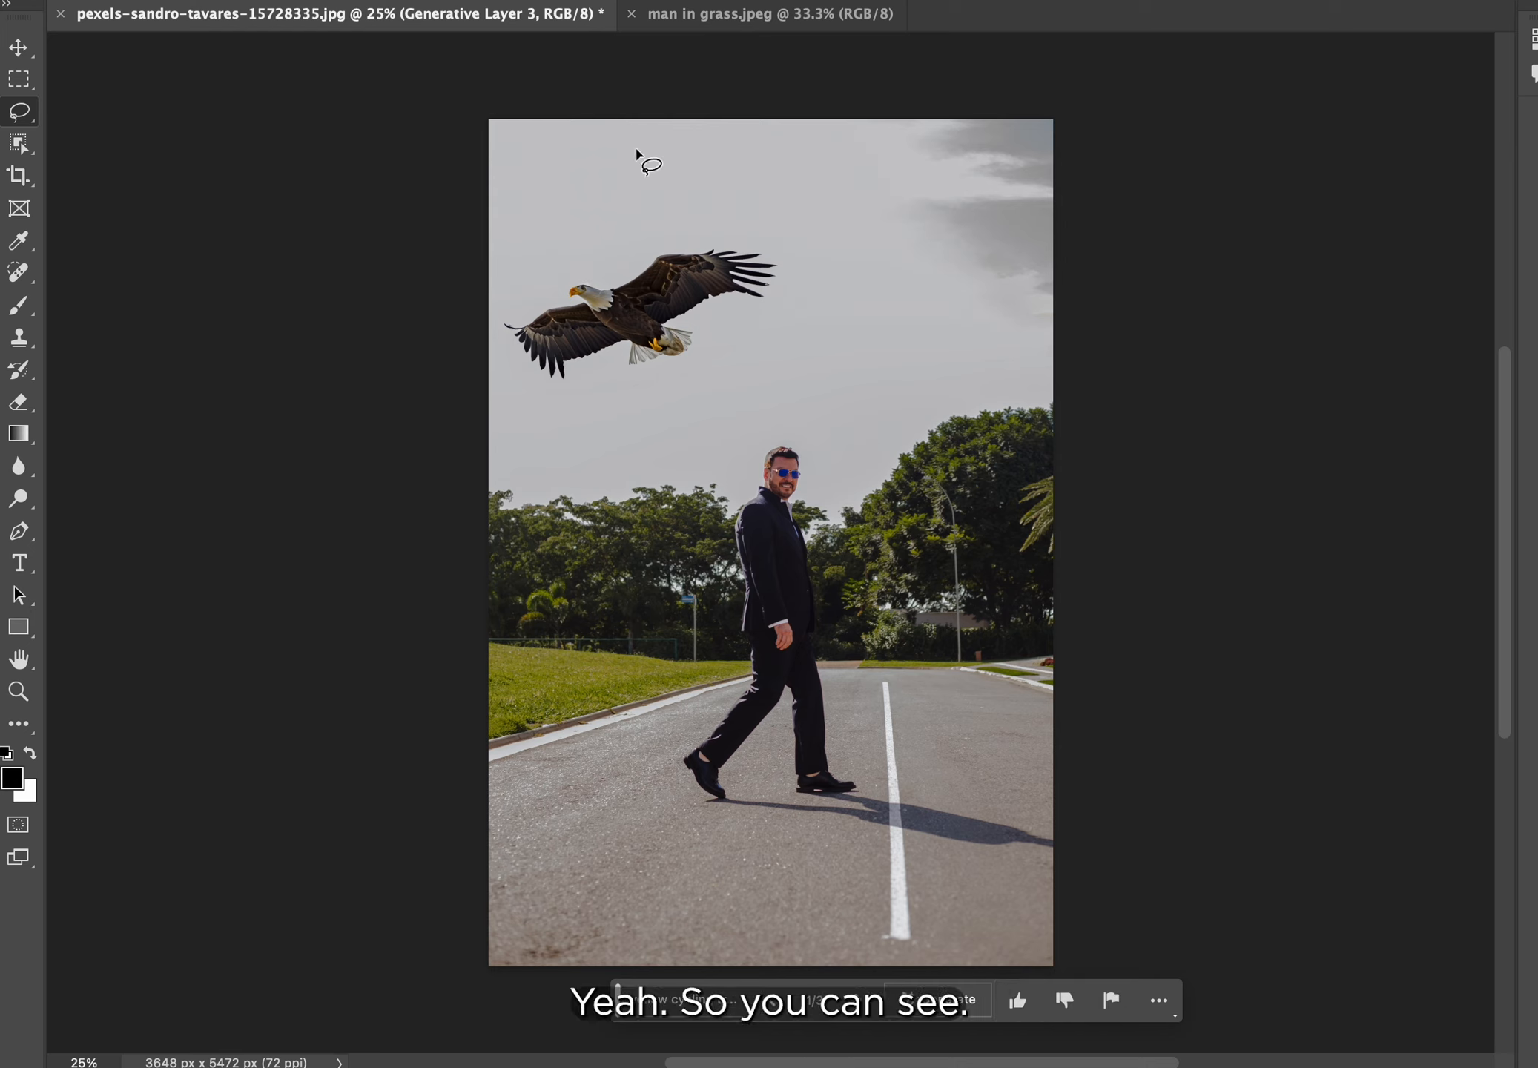
pyautogui.click(856, 1013)
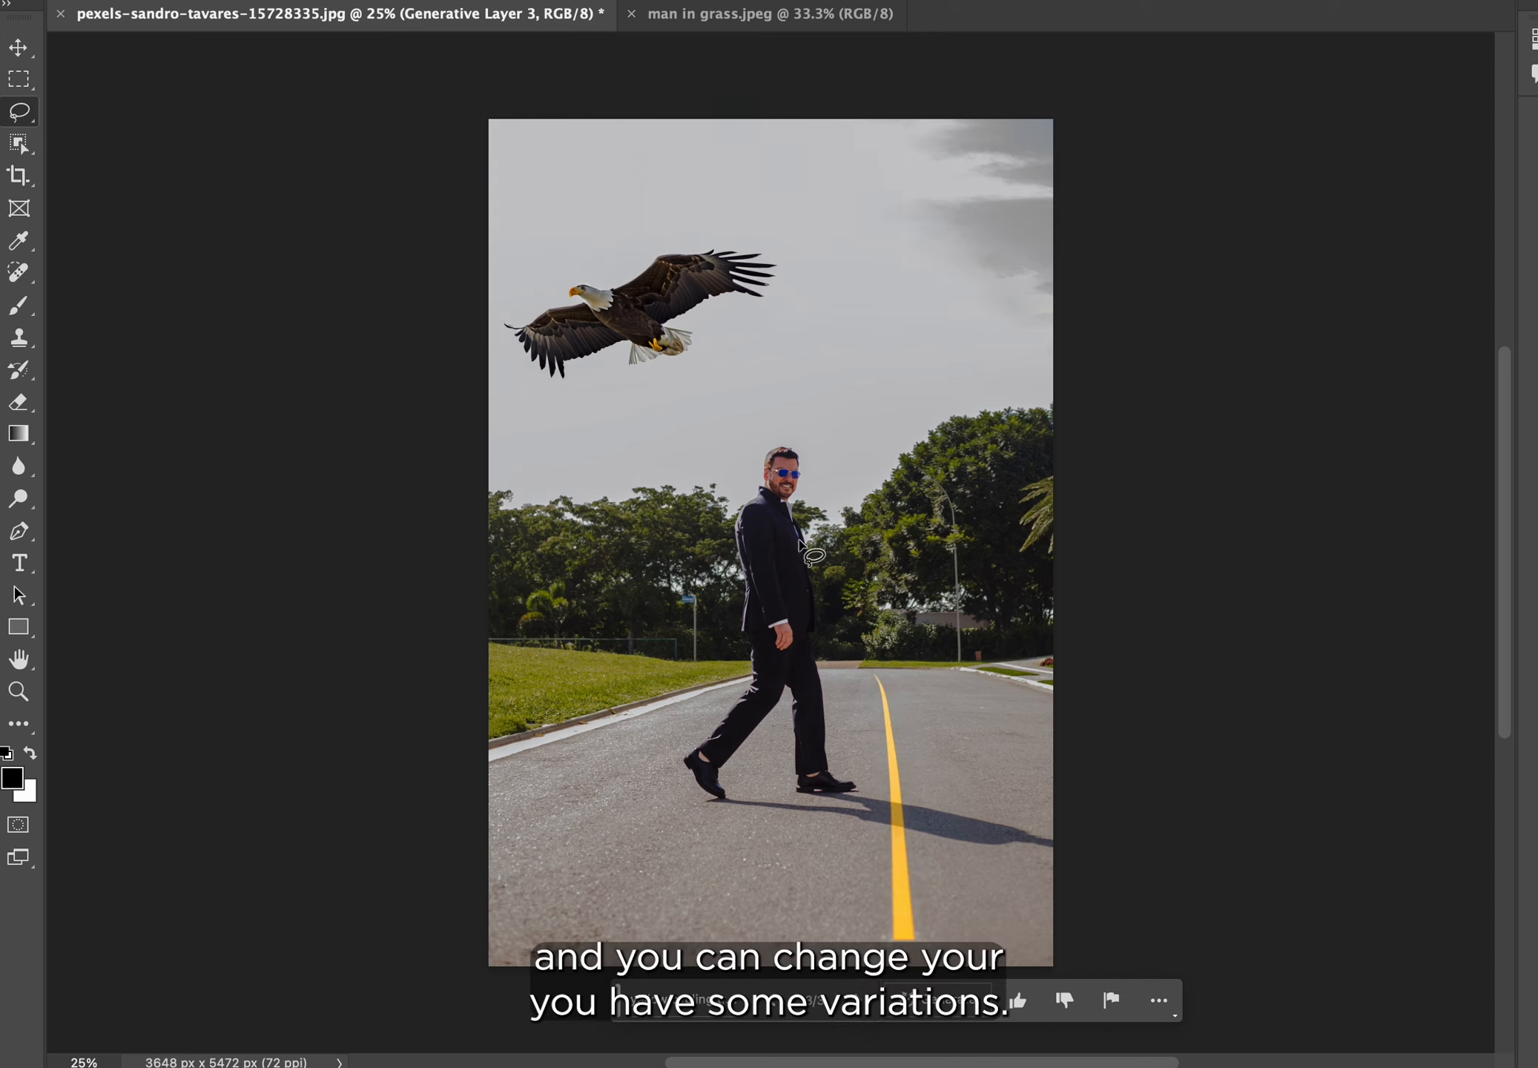
# In man in grass.jpeg, lasso a large area of the lawn that includes the man's lower body and extended hand.
pyautogui.click(717, 21)
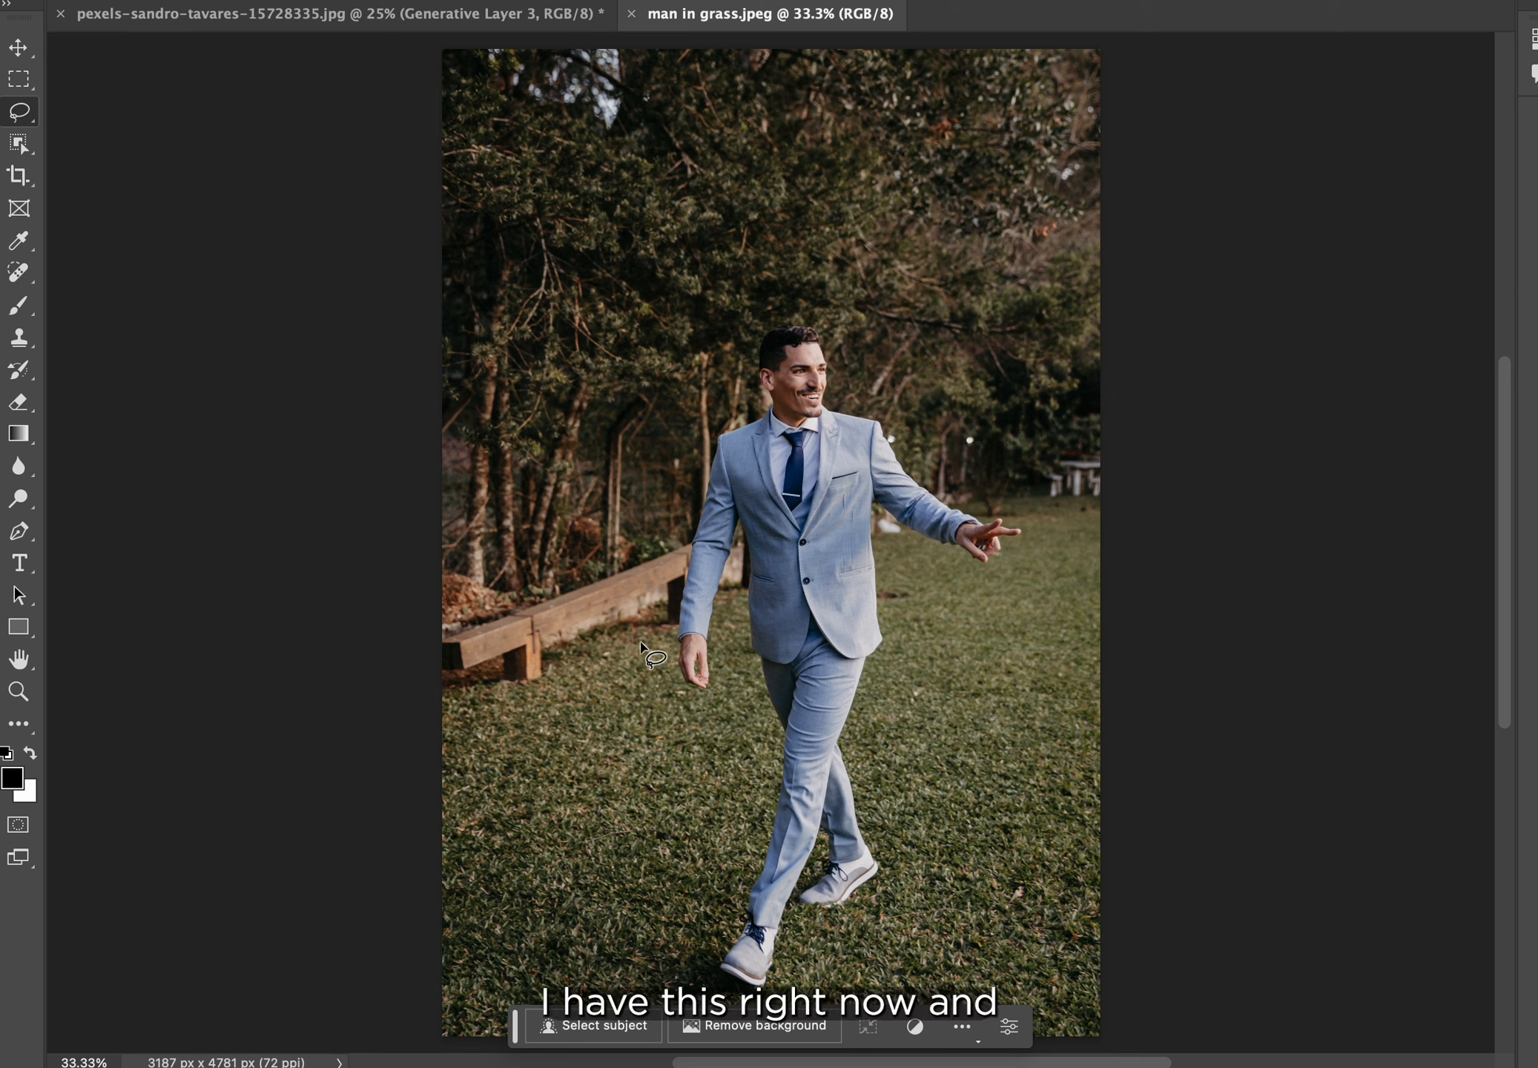
pyautogui.moveTo(594, 654)
pyautogui.mouseDown()
pyautogui.moveTo(510, 740)
pyautogui.moveTo(489, 796)
pyautogui.moveTo(510, 1017)
pyautogui.moveTo(932, 1018)
pyautogui.moveTo(1007, 999)
pyautogui.moveTo(1042, 964)
pyautogui.moveTo(1094, 687)
pyautogui.moveTo(1090, 532)
pyautogui.mouseUp()
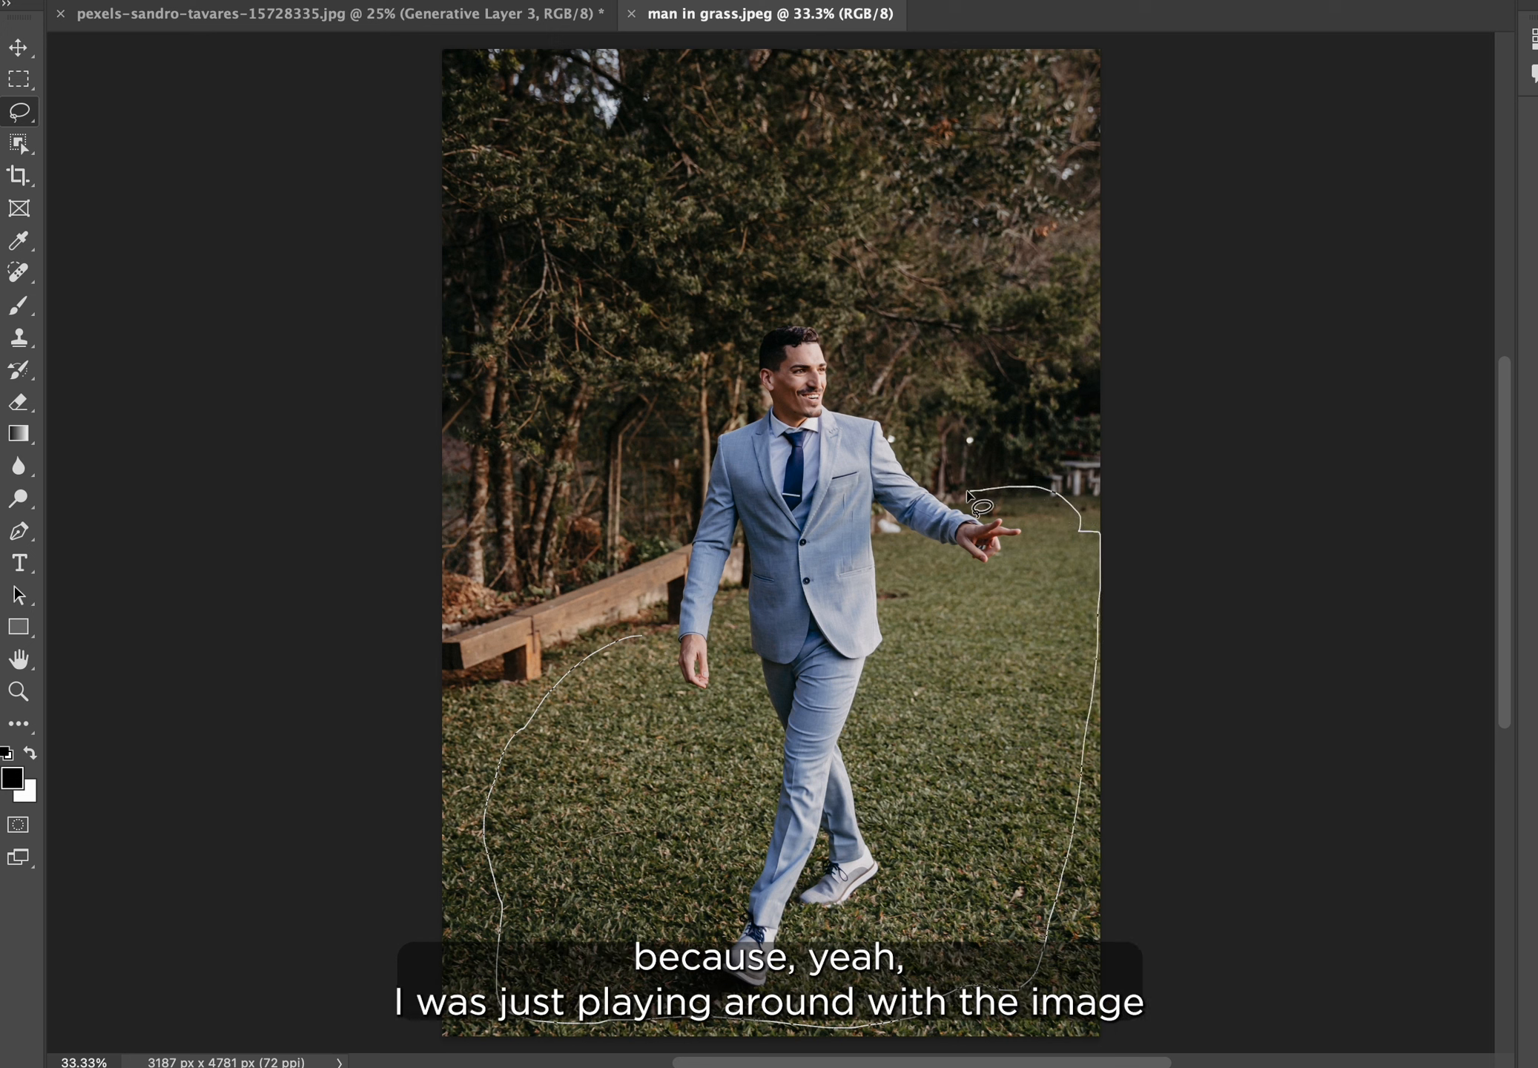
pyautogui.moveTo(954, 490); pyautogui.dragTo(948, 489)
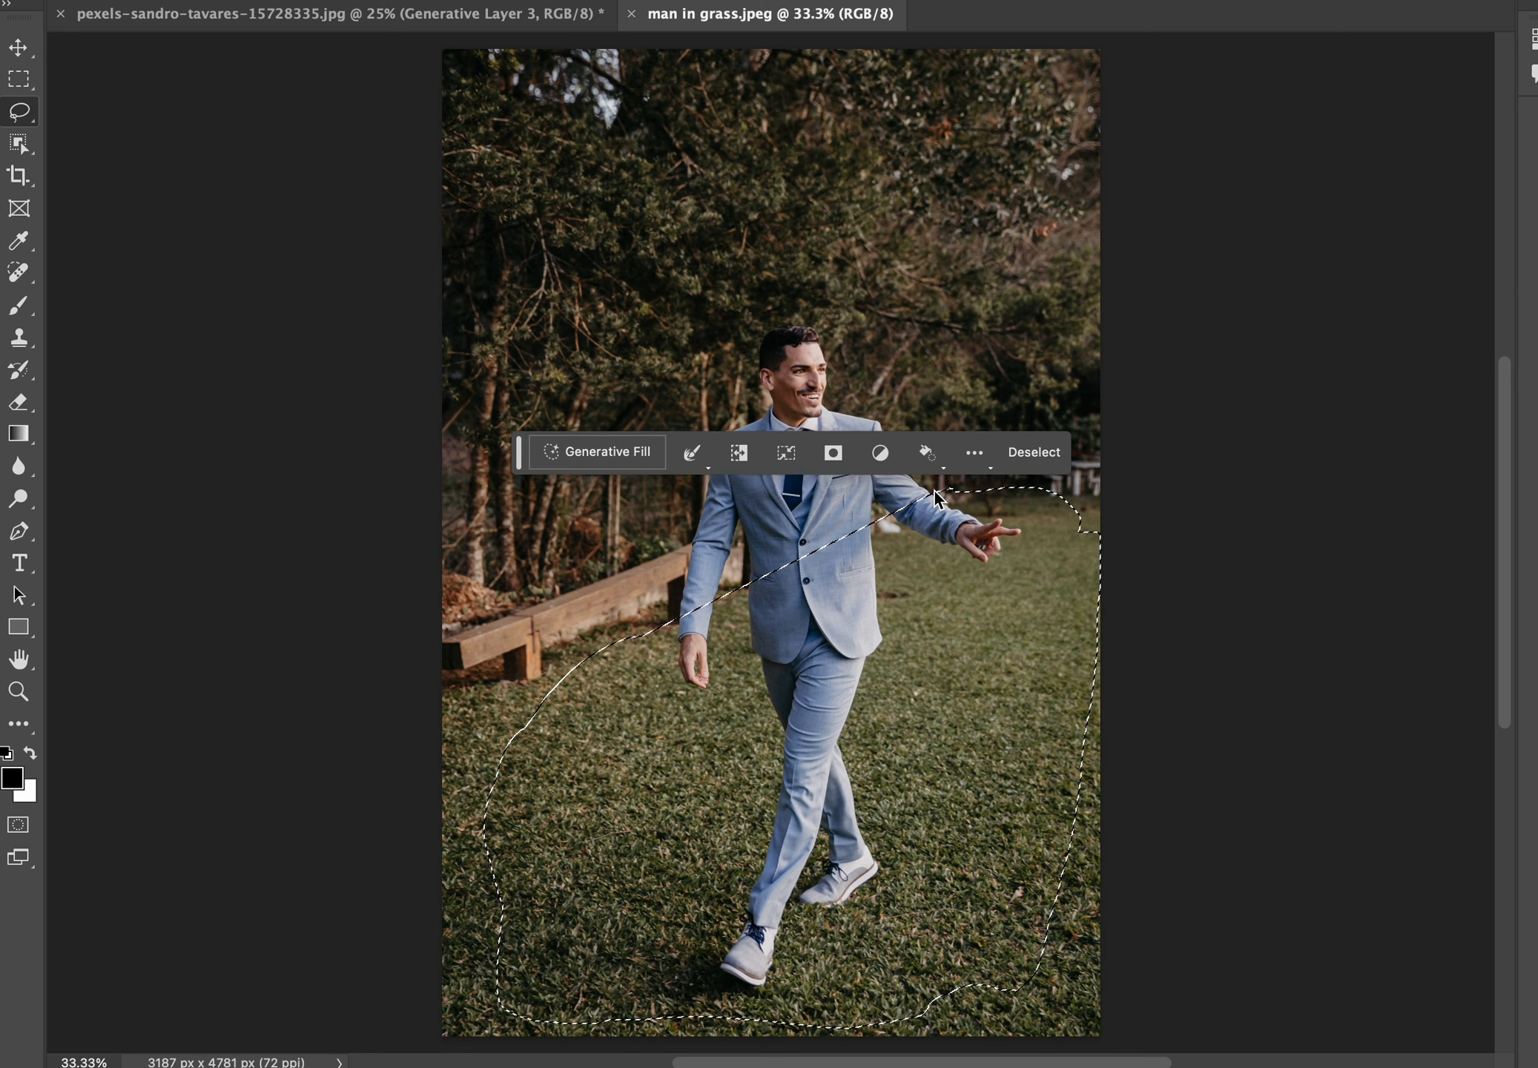
# Apply Generative Fill to the selected lawn area with the prompt "Concrete tiled floor" and switch to the second variation.
pyautogui.click(579, 450)
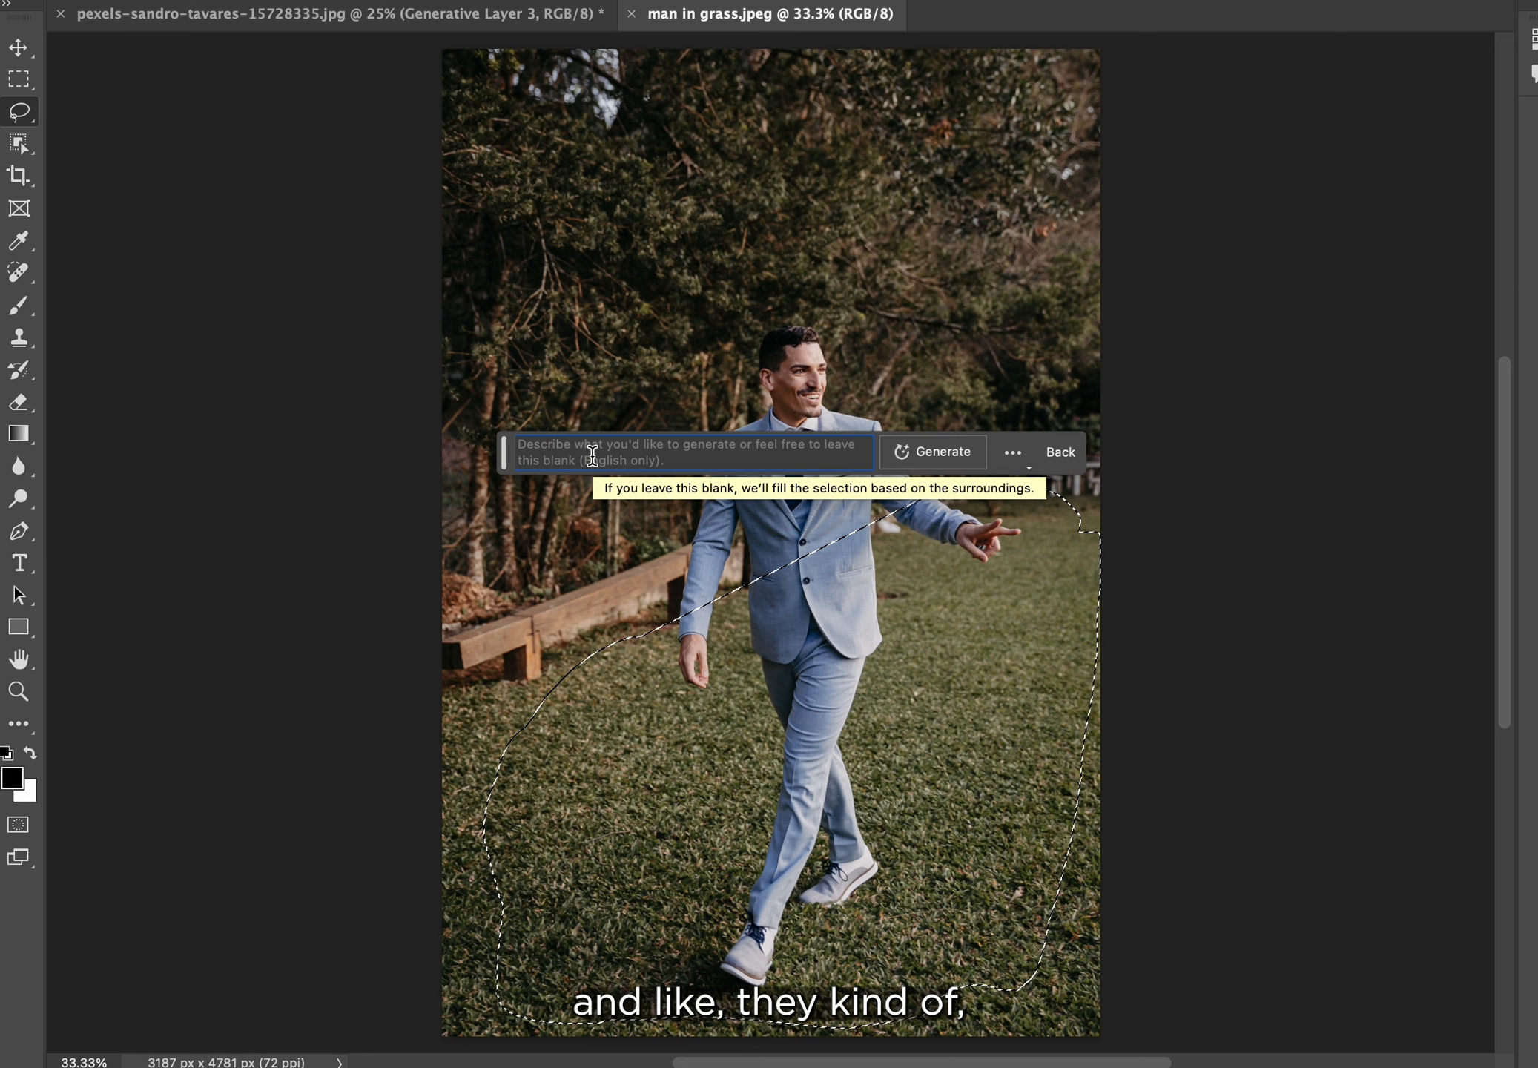
pyautogui.write('Concrete ')
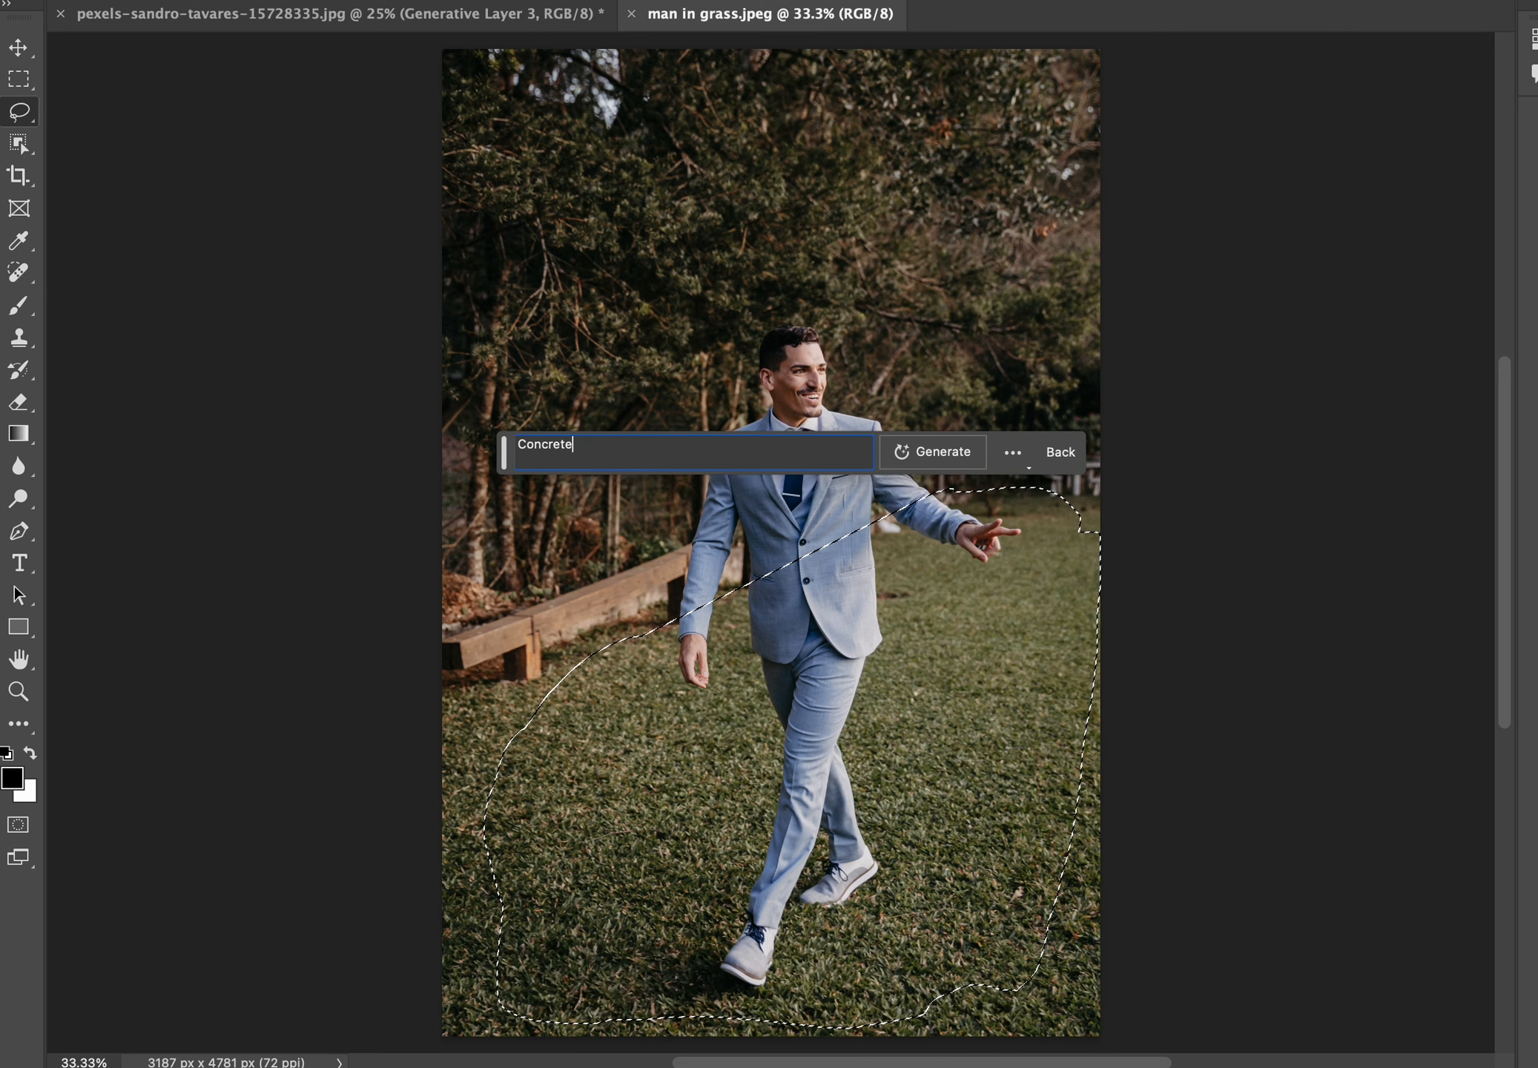
pyautogui.write('floor, f')
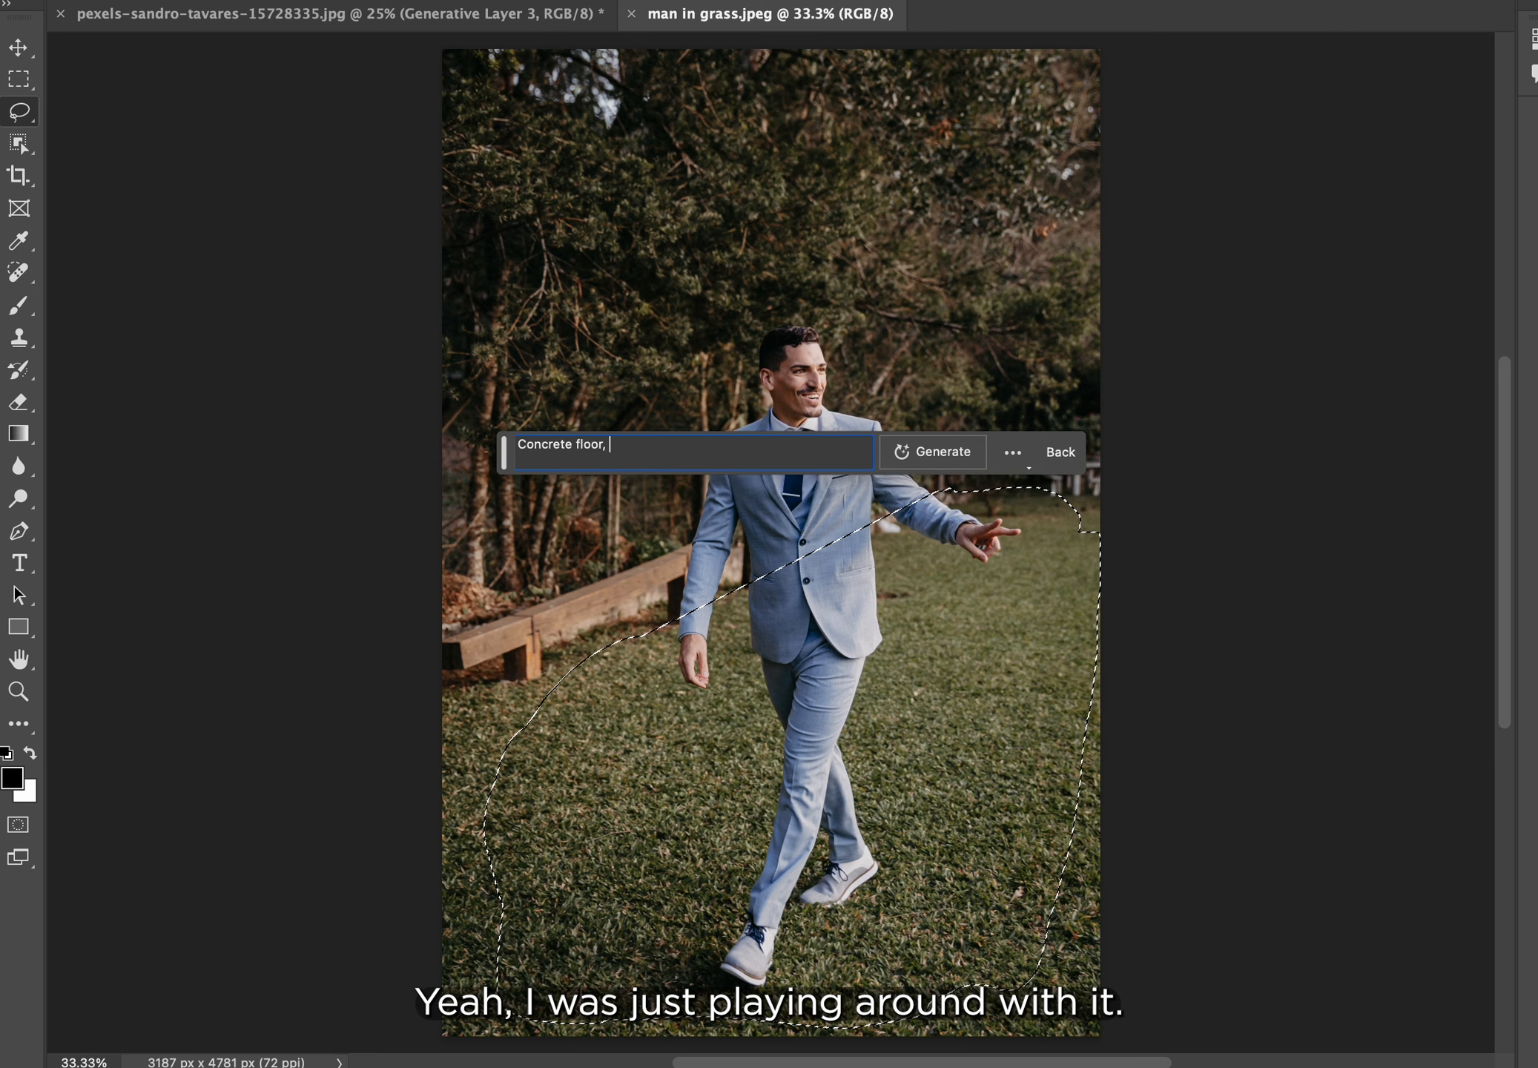
pyautogui.press('BackSpace')
pyautogui.press('BackSpace')
pyautogui.press('BackSpace')
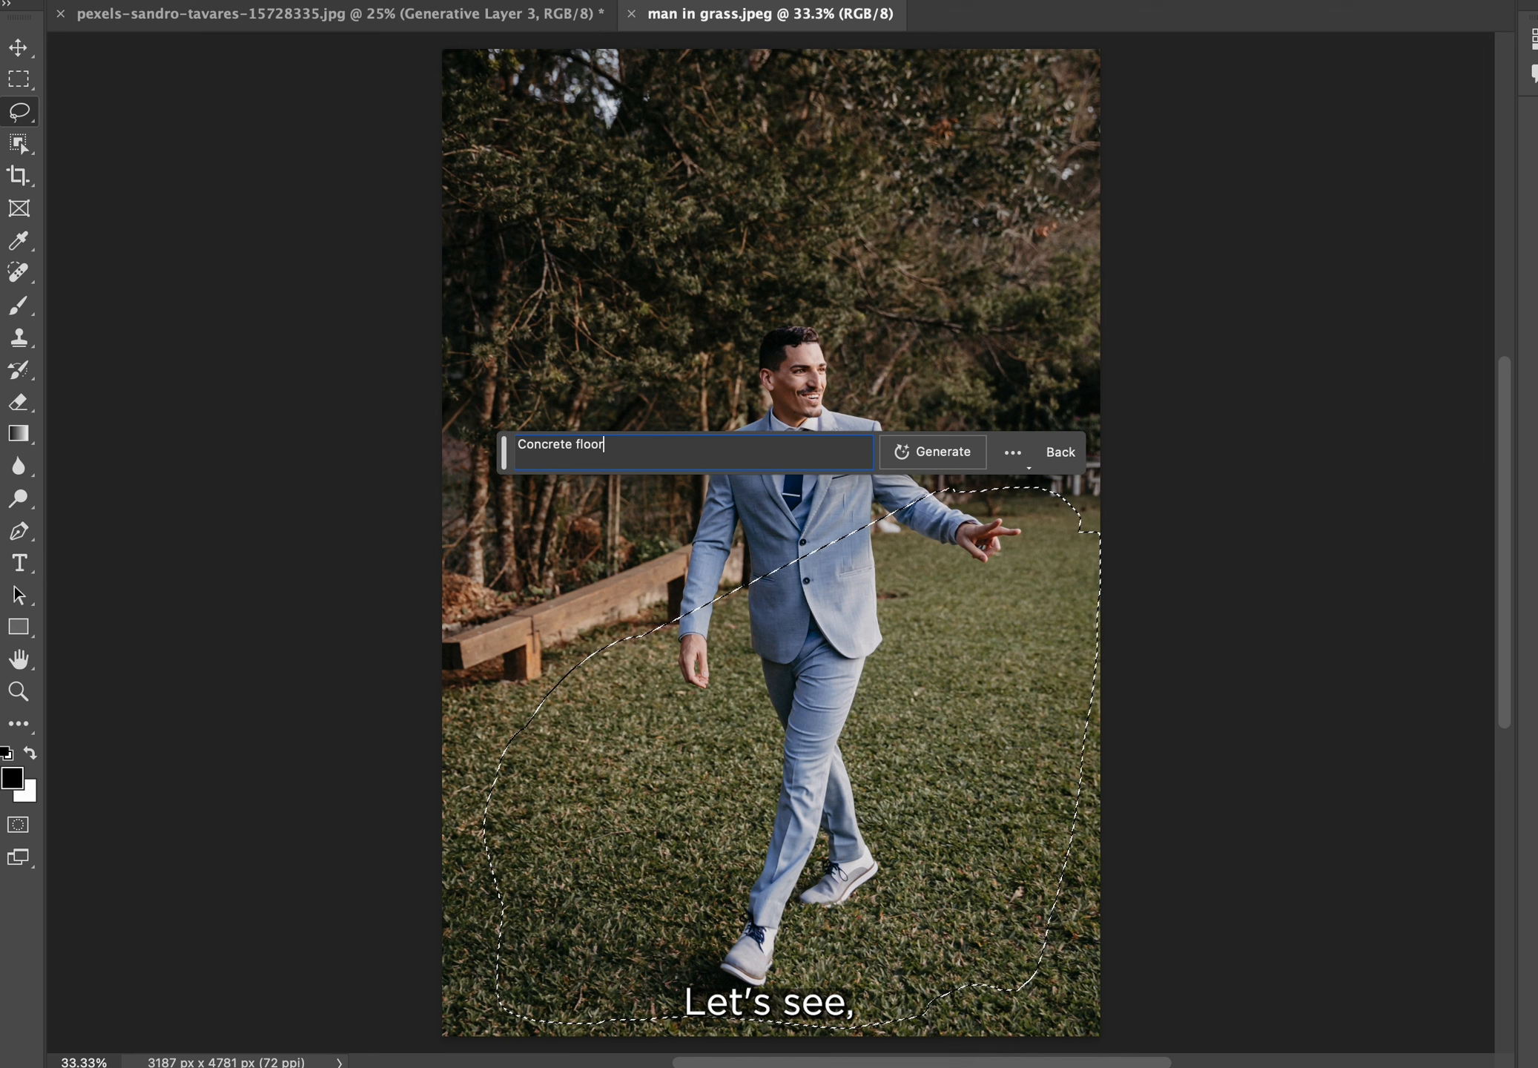
pyautogui.press('Left')
pyautogui.press('Left')
pyautogui.press('Left')
pyautogui.press('Left')
pyautogui.press('Left')
pyautogui.write('tile')
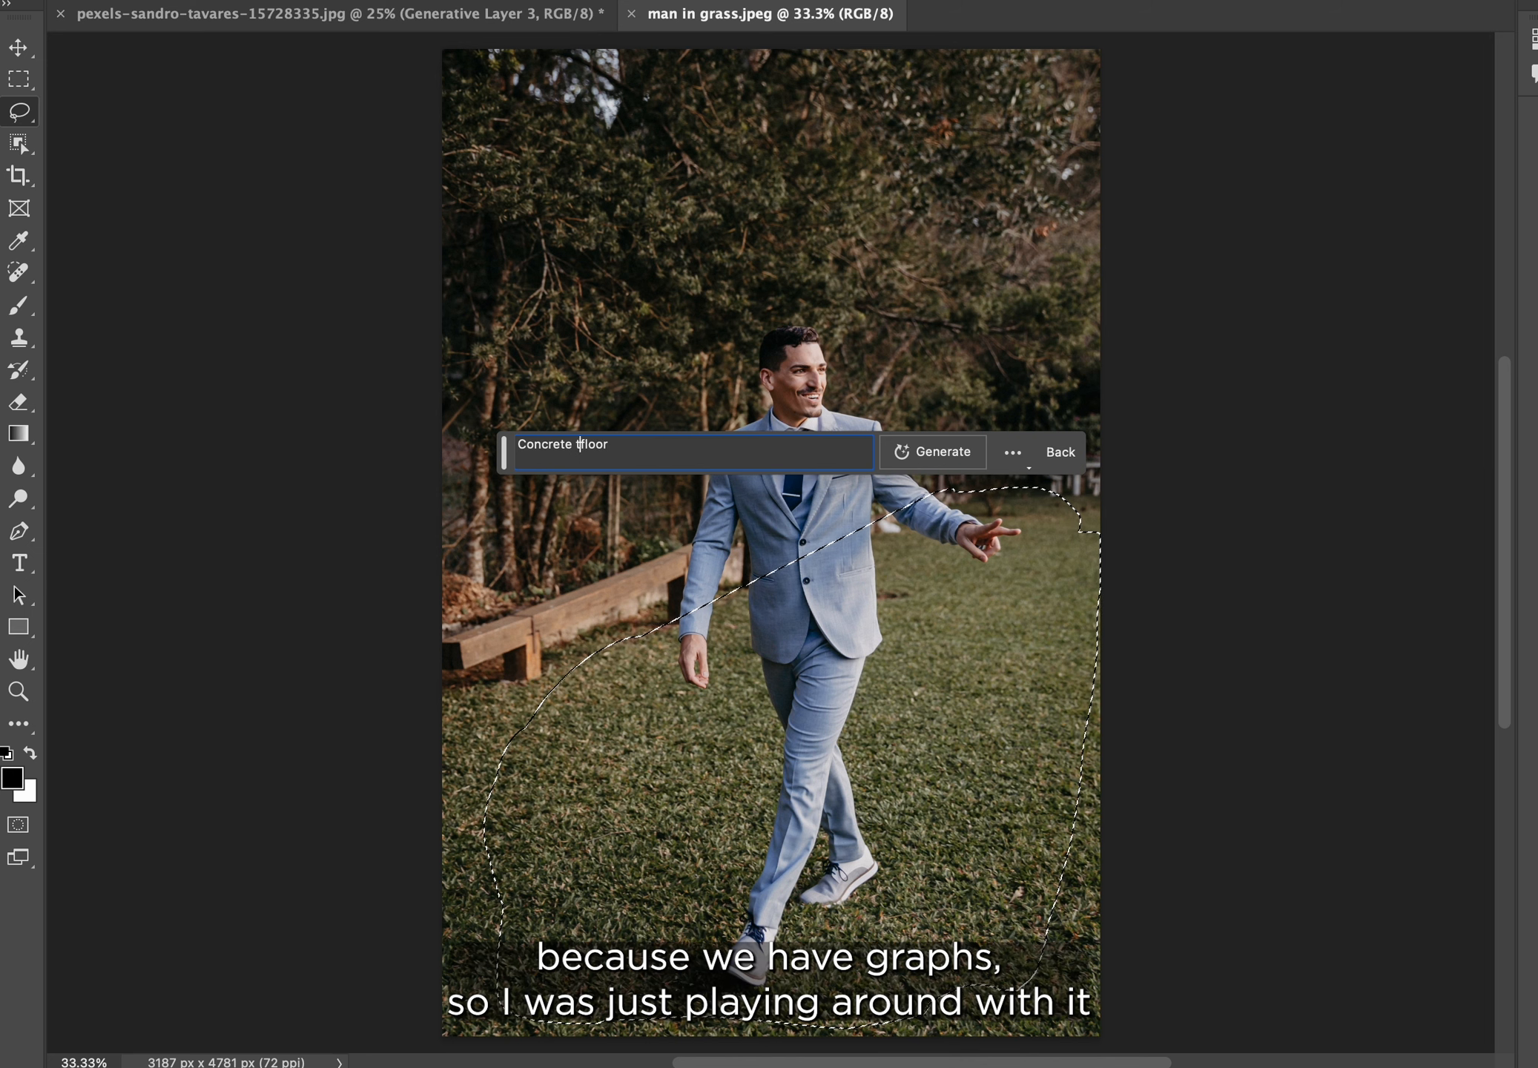
pyautogui.write('d')
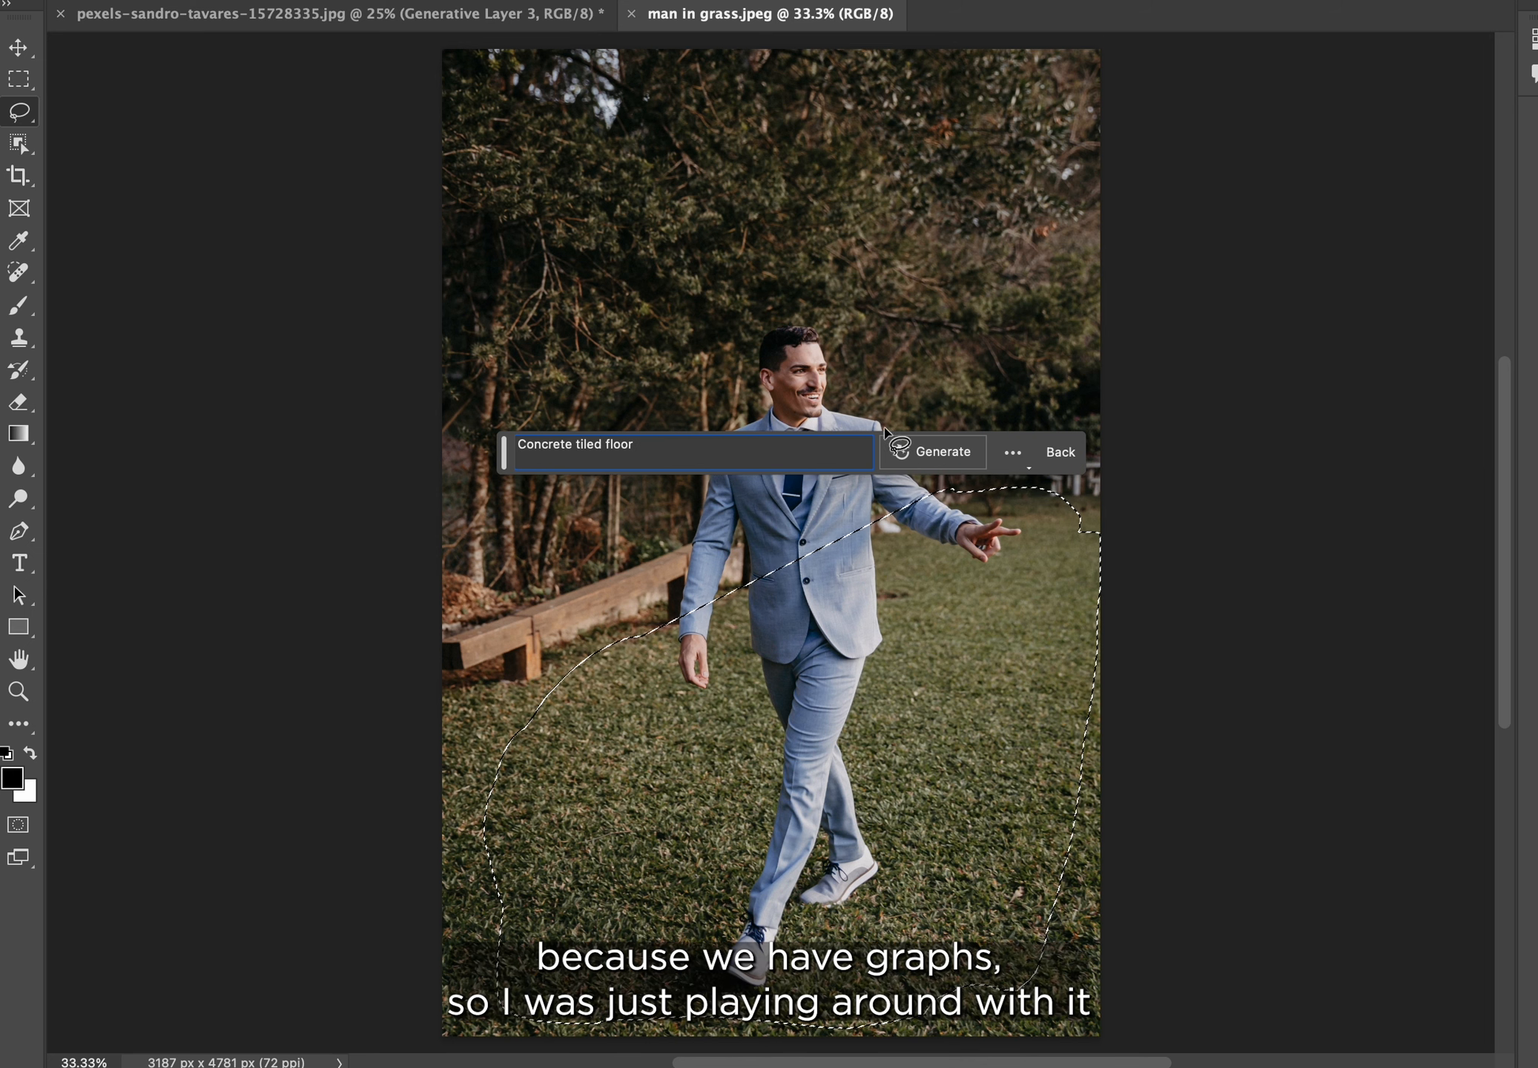
pyautogui.click(948, 459)
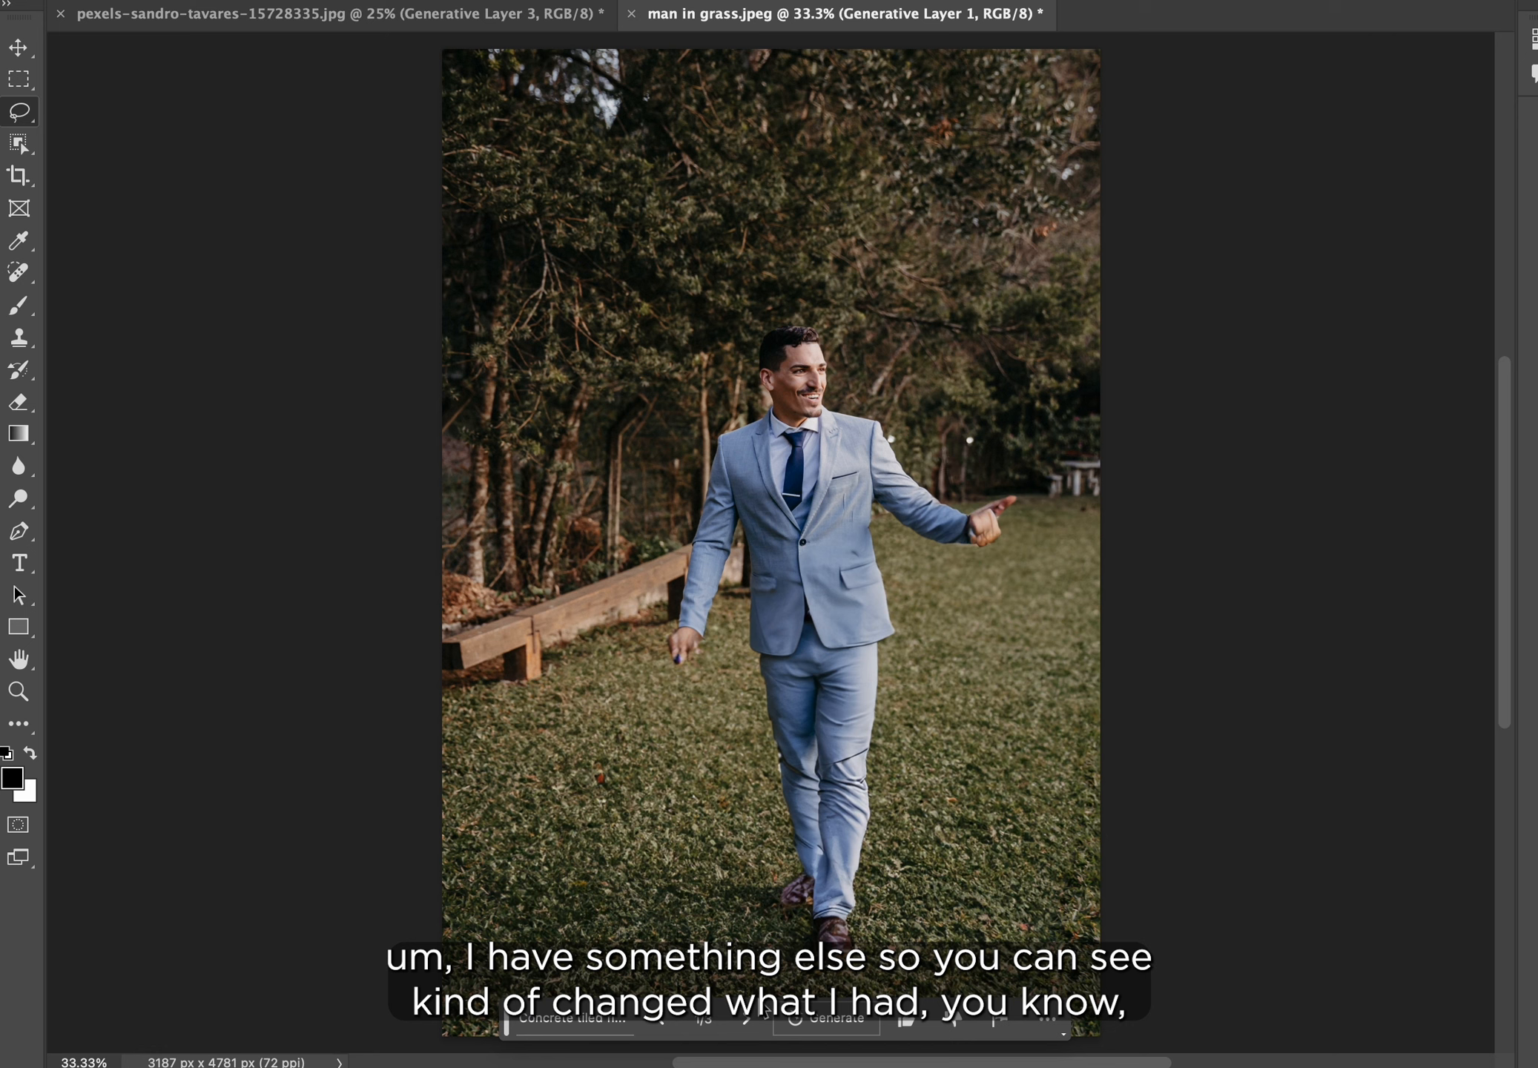
pyautogui.click(745, 1021)
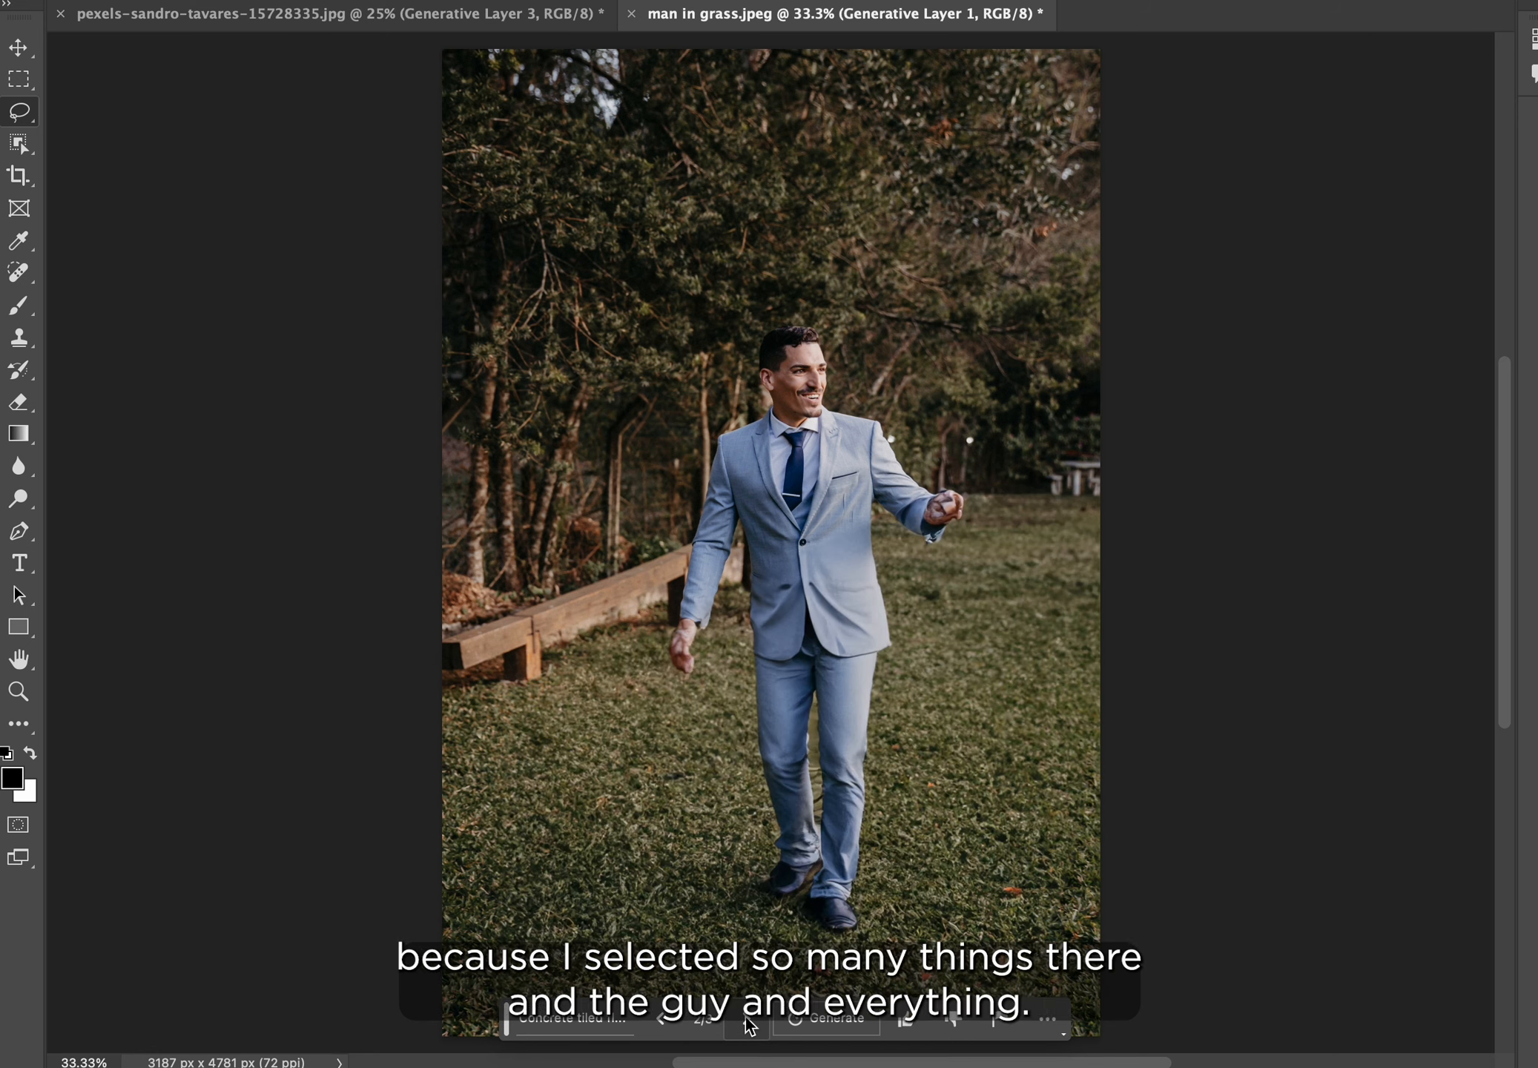
# Compare the generated "Concrete tiled floor" variations and return to the first one.
pyautogui.click(747, 1023)
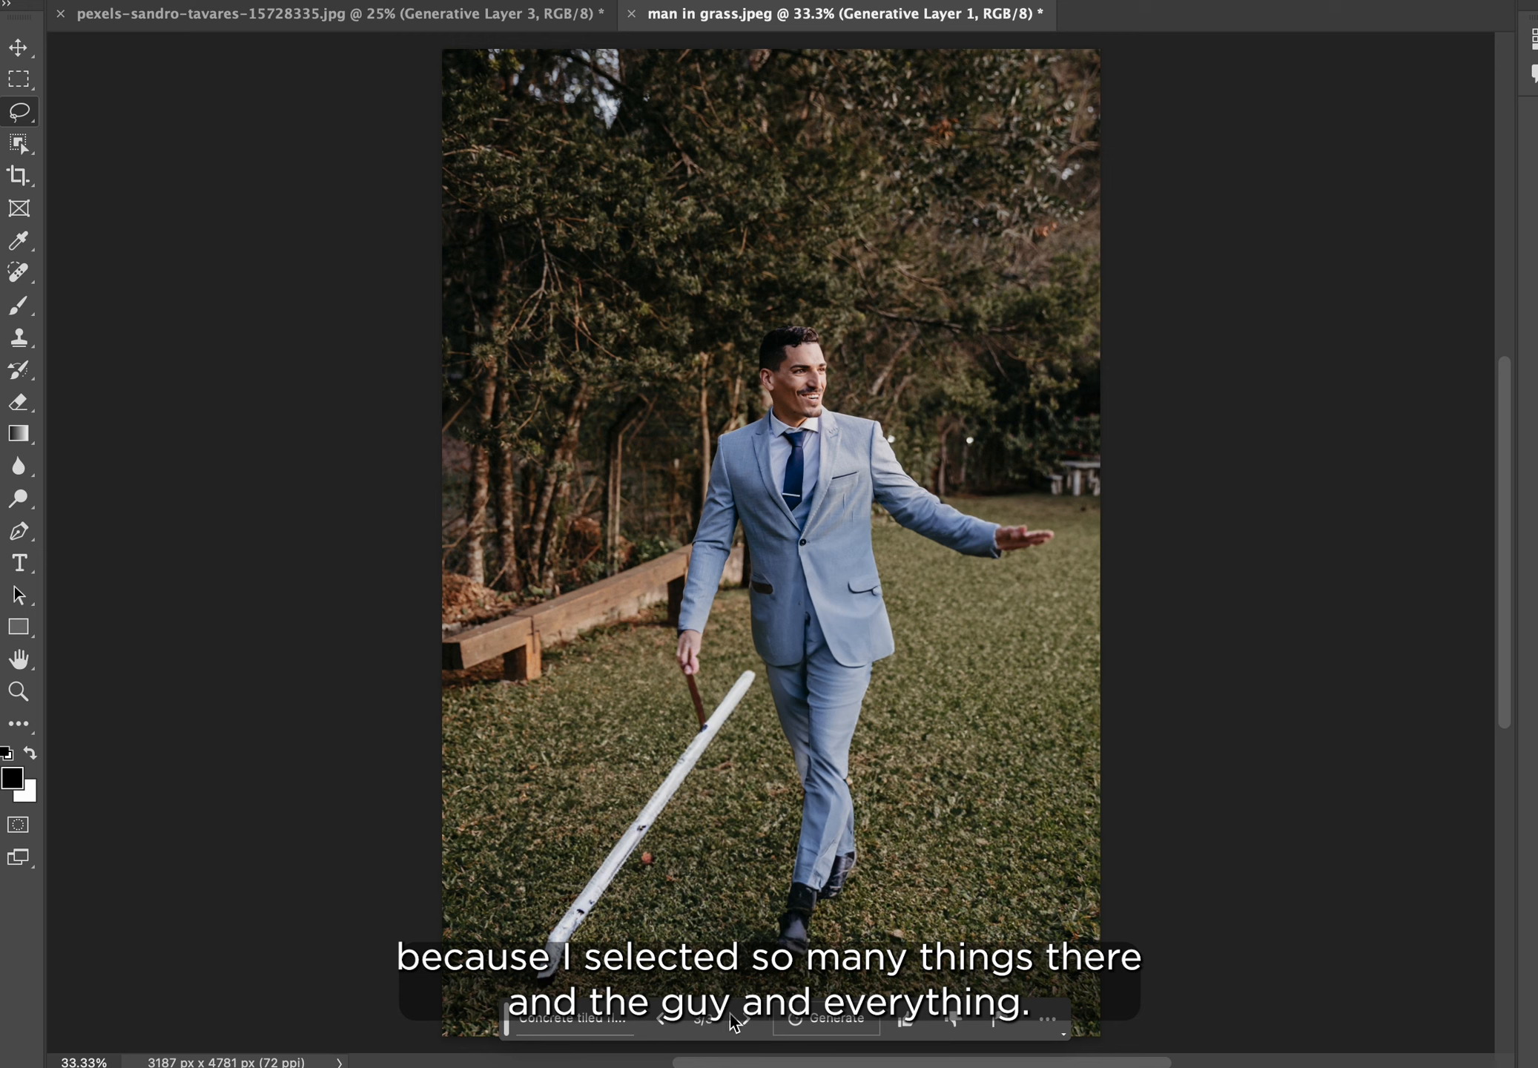
pyautogui.click(660, 1022)
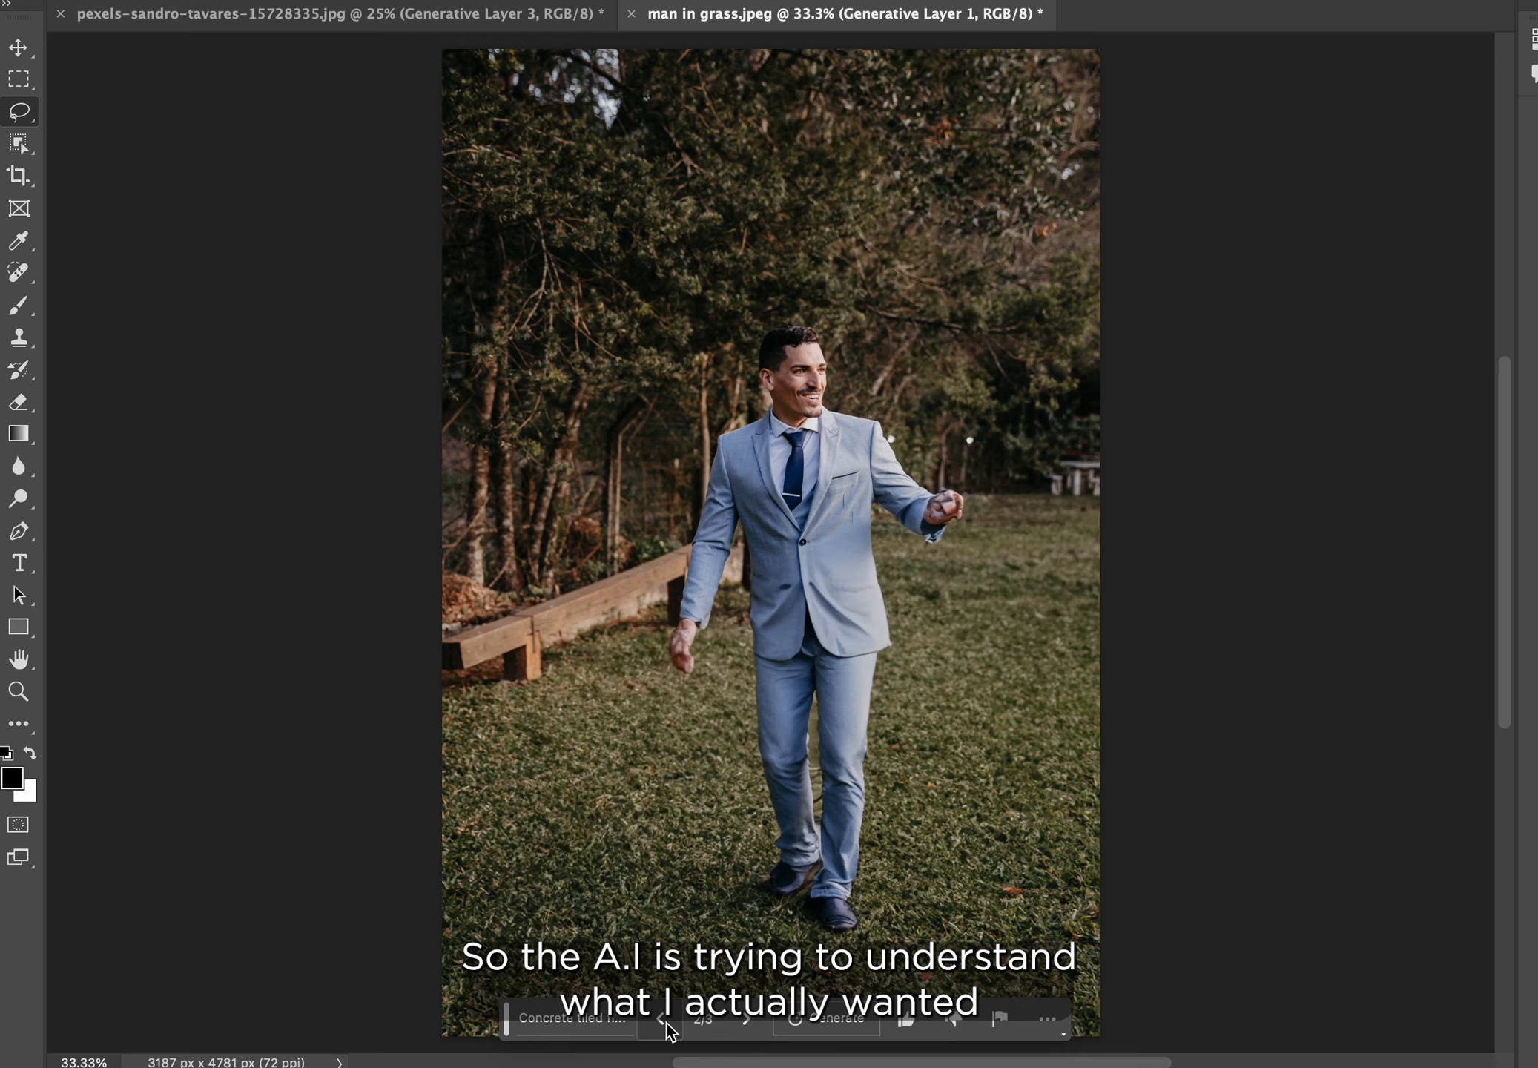
pyautogui.click(660, 1020)
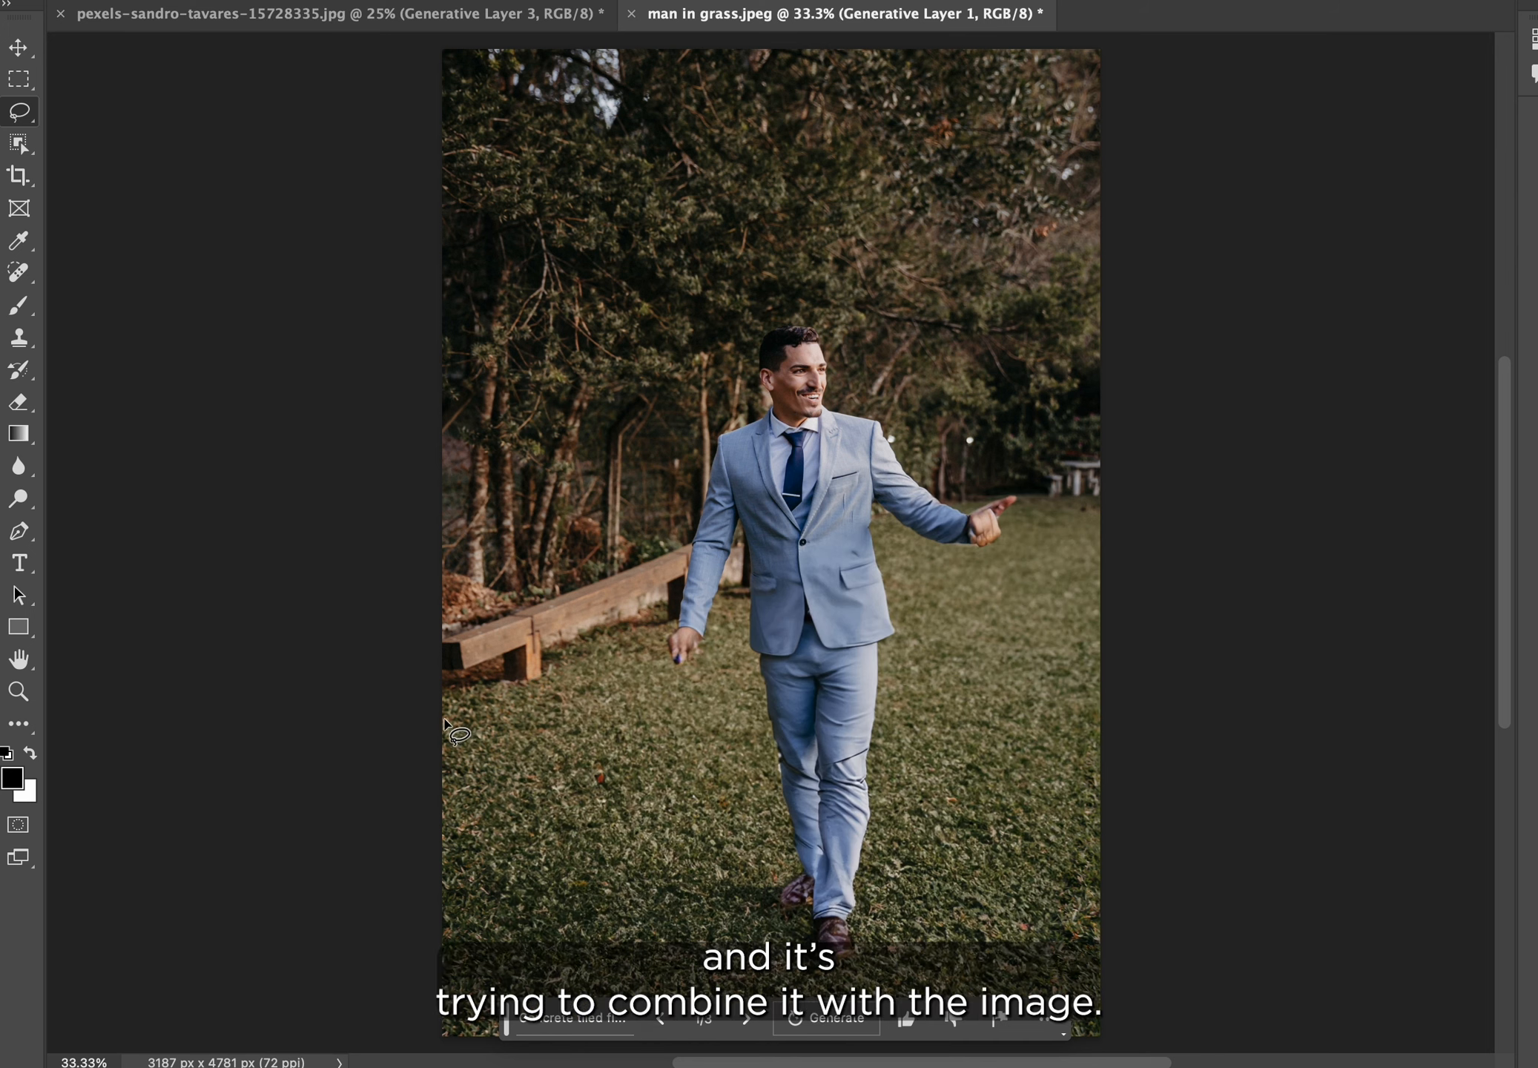
# Lasso the lawn along an outline running around the man's legs and feet, and enter the Generative Fill prompt "water puddle".
pyautogui.moveTo(443, 716)
pyautogui.mouseDown()
pyautogui.moveTo(628, 676)
pyautogui.moveTo(713, 706)
pyautogui.moveTo(744, 759)
pyautogui.moveTo(736, 917)
pyautogui.moveTo(755, 919)
pyautogui.moveTo(794, 985)
pyautogui.moveTo(863, 986)
pyautogui.moveTo(887, 863)
pyautogui.mouseUp()
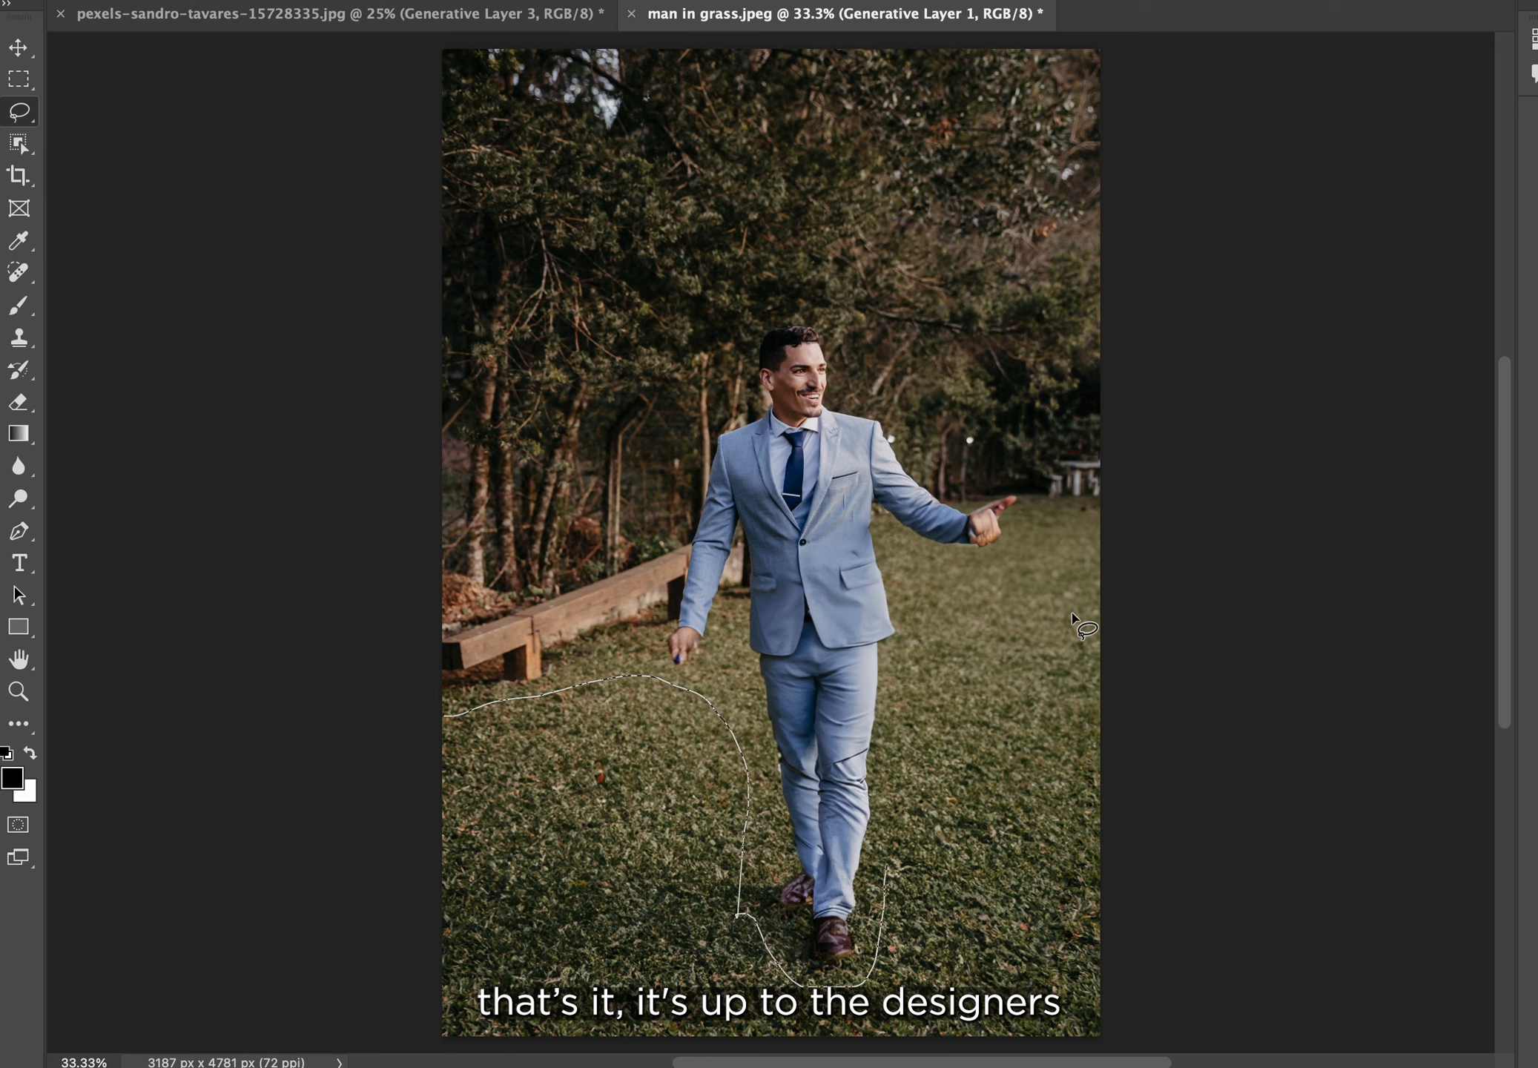
pyautogui.moveTo(1076, 619); pyautogui.dragTo(1096, 612)
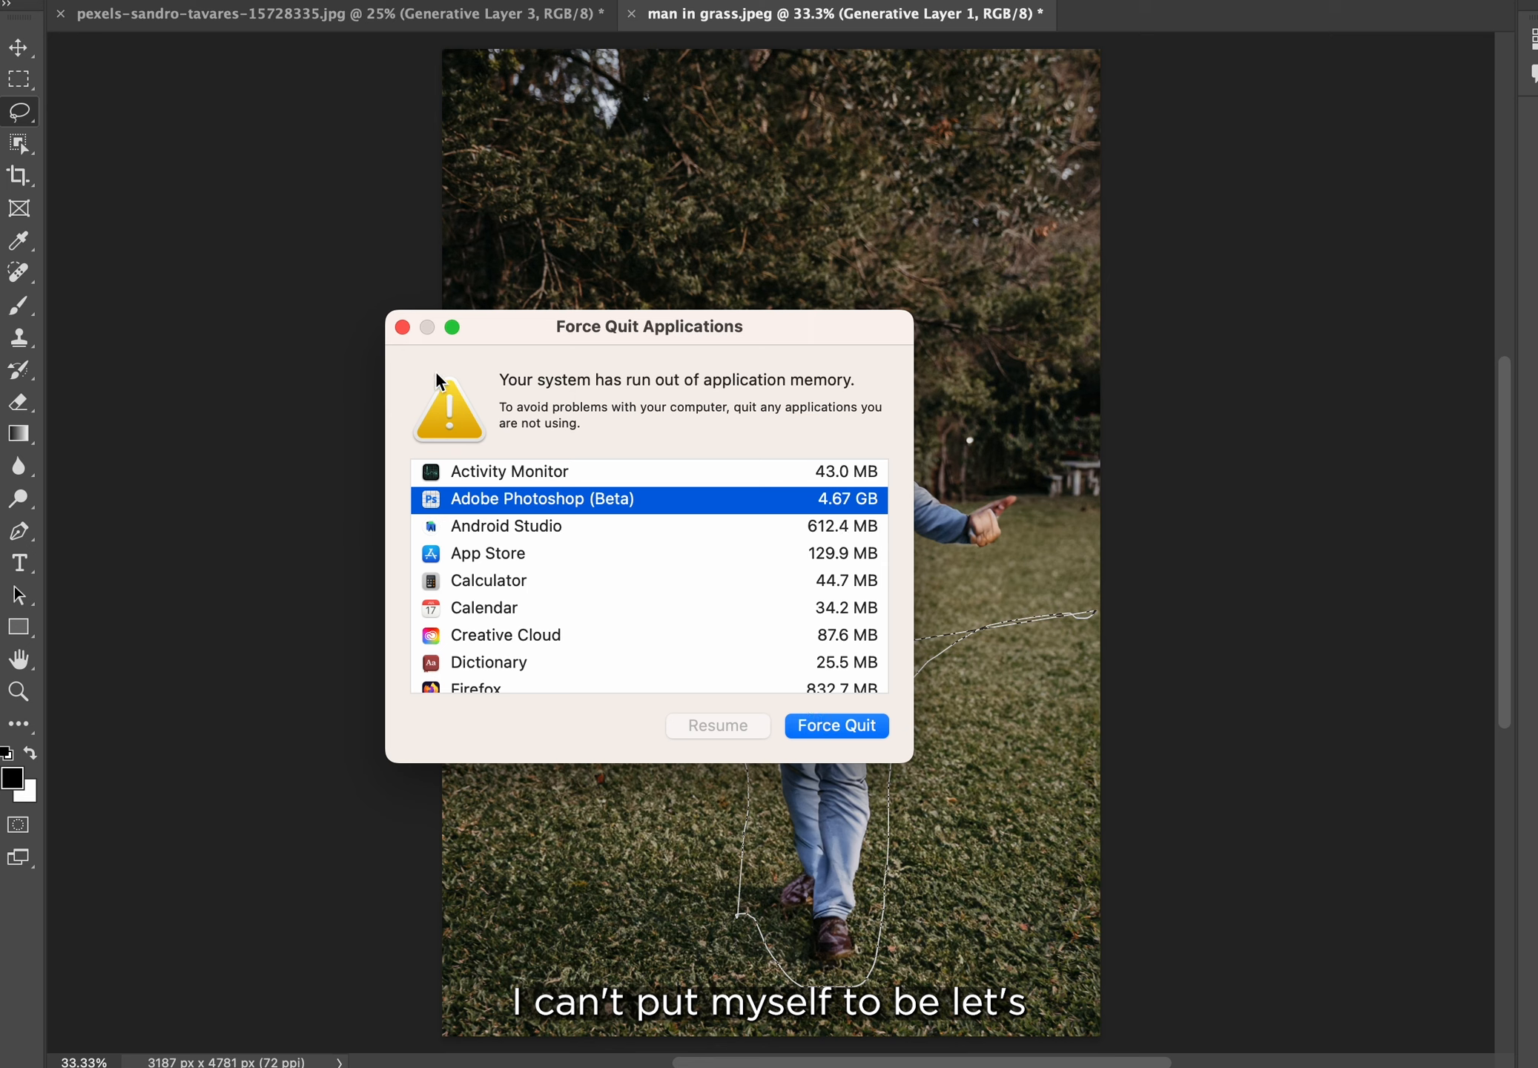
pyautogui.click(402, 328)
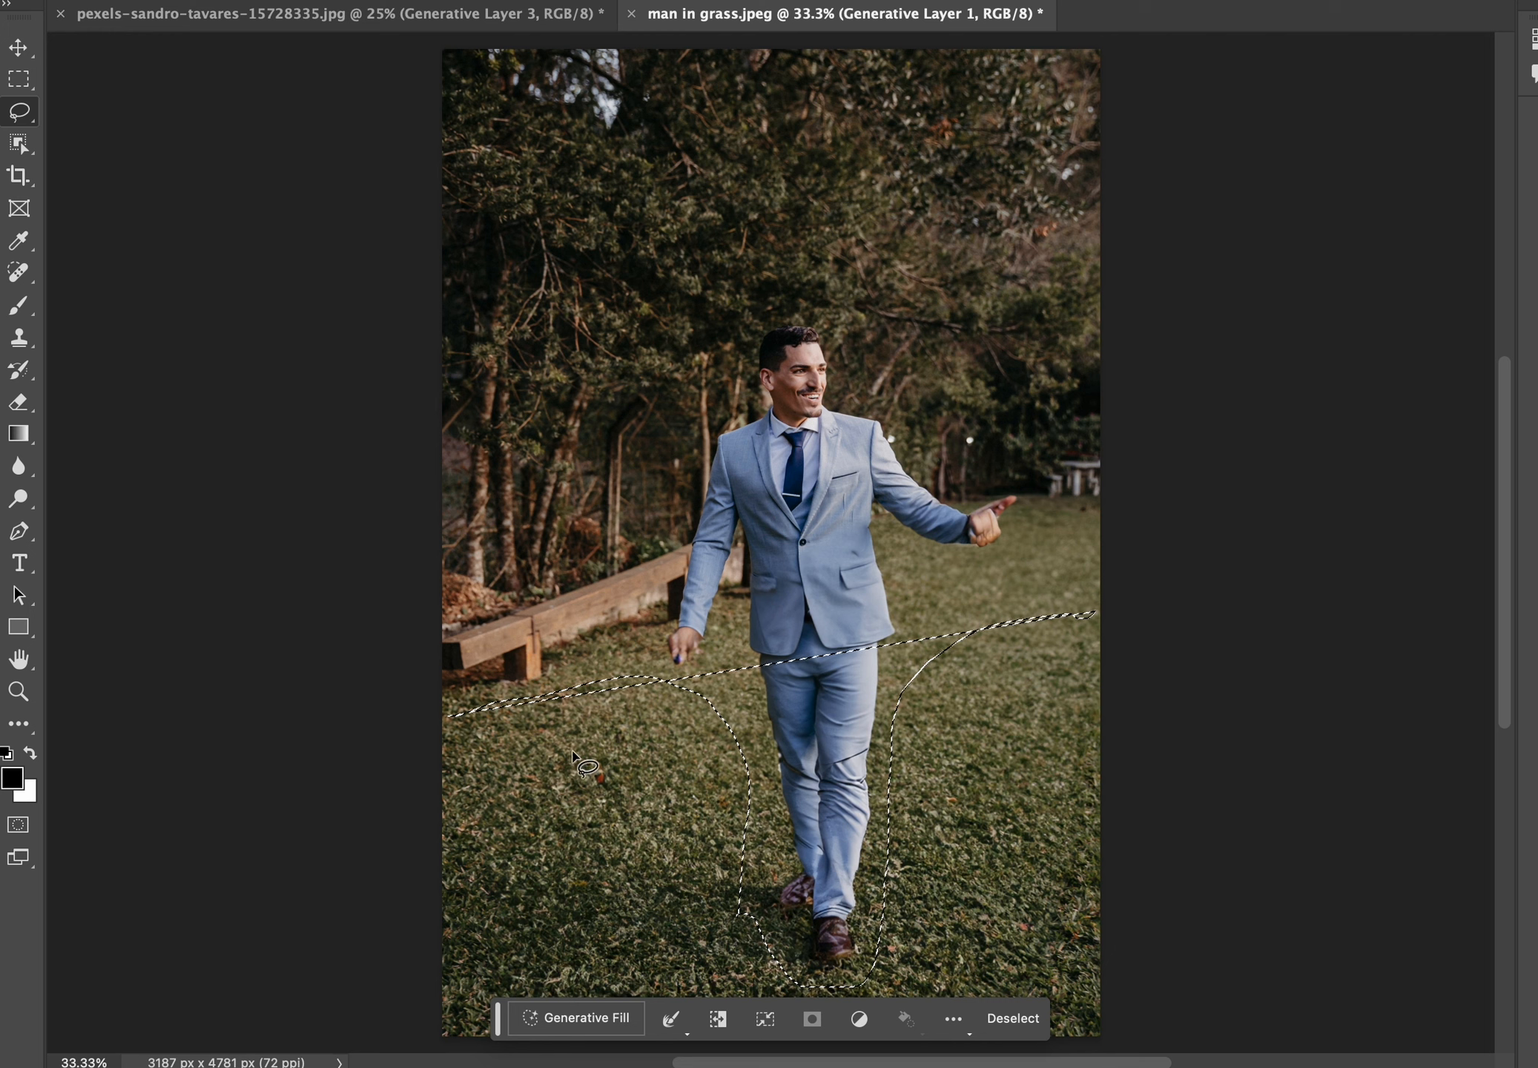
pyautogui.click(584, 1022)
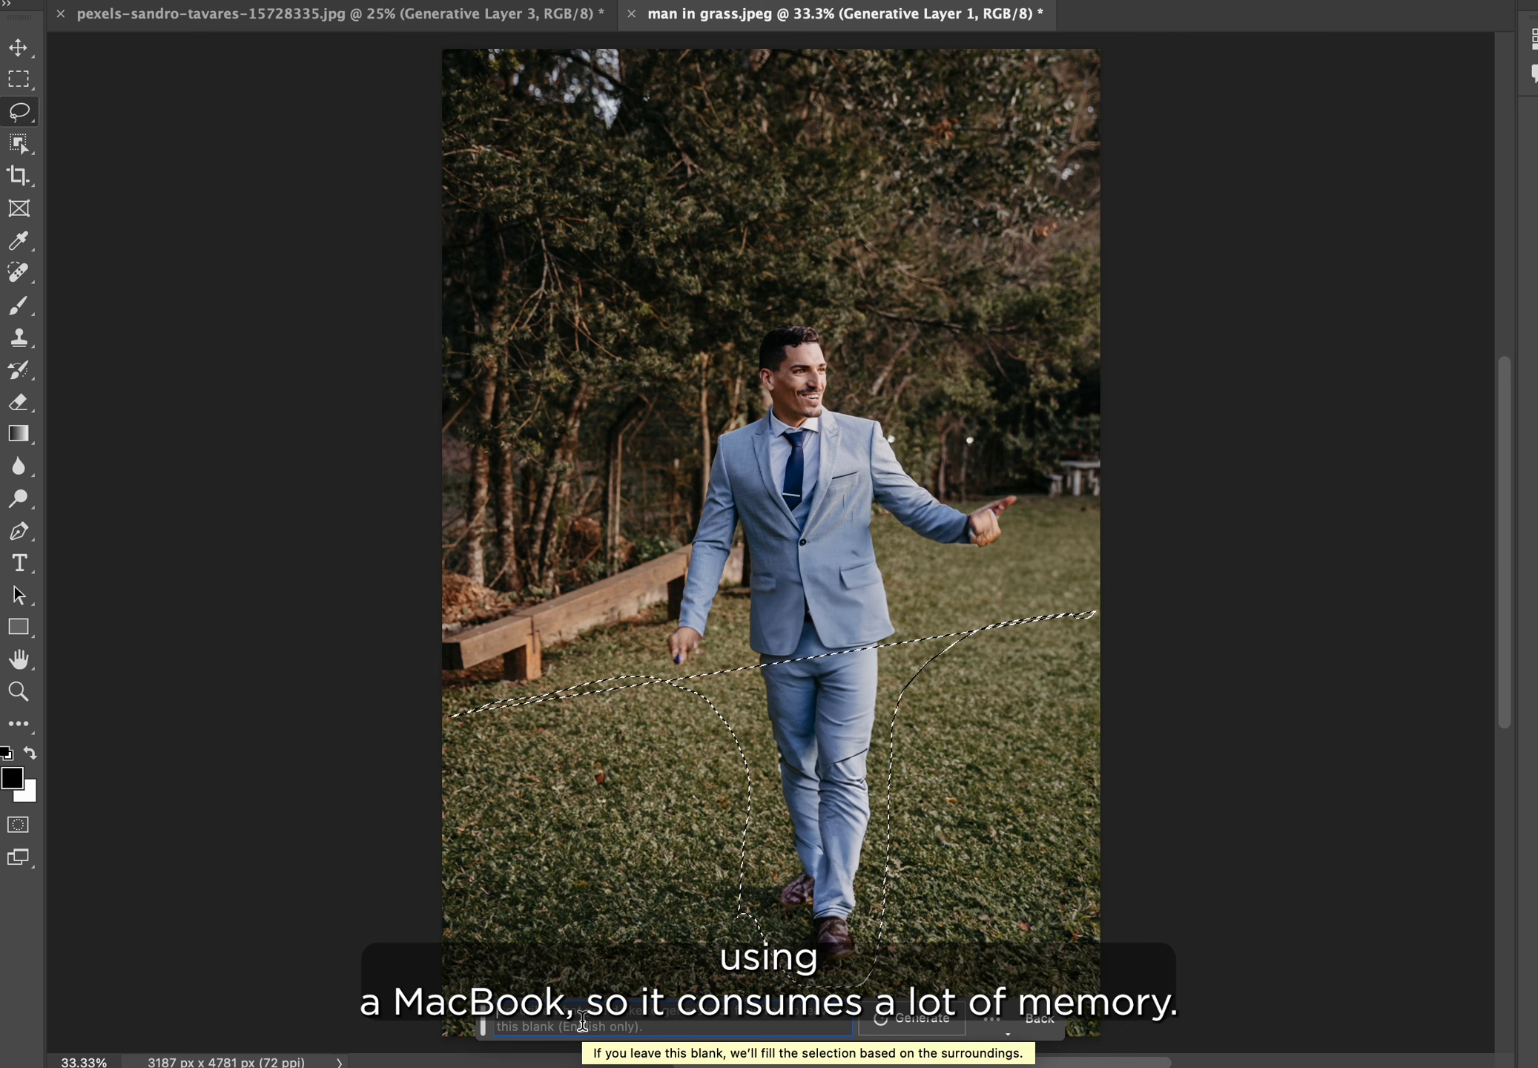
pyautogui.write('water puddle')
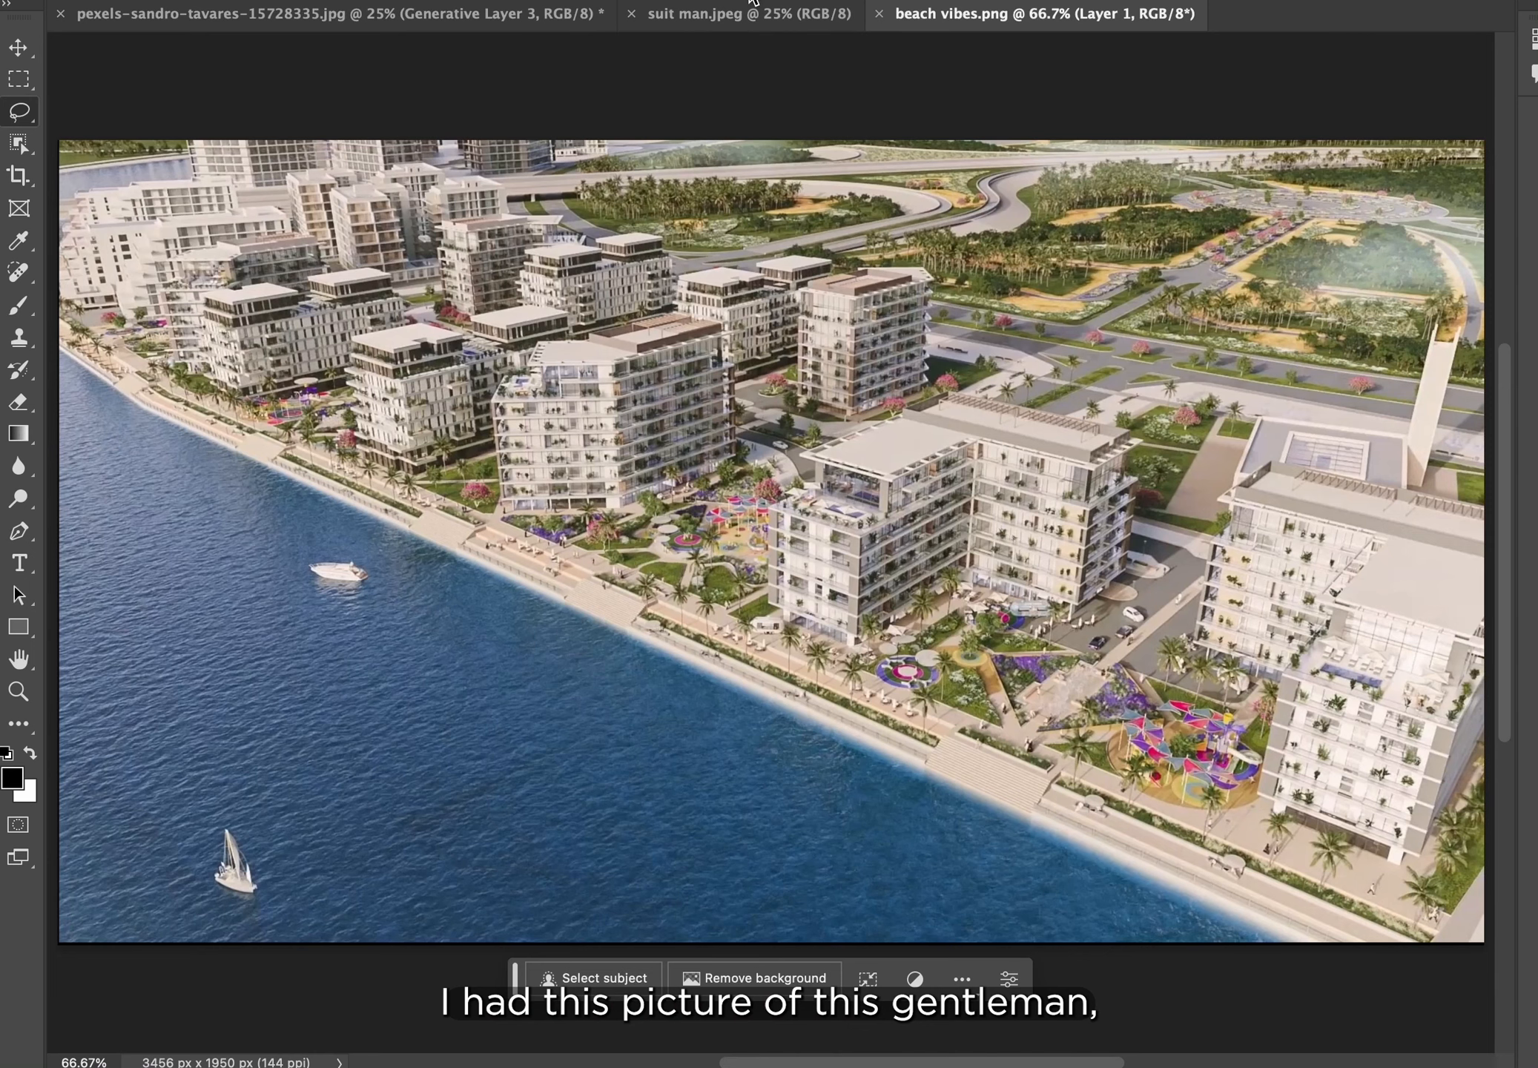
# In suit man.jpeg, lasso the man's suit jacket and trousers and apply Generative Fill with the prompt "blue jacket".
pyautogui.click(745, 13)
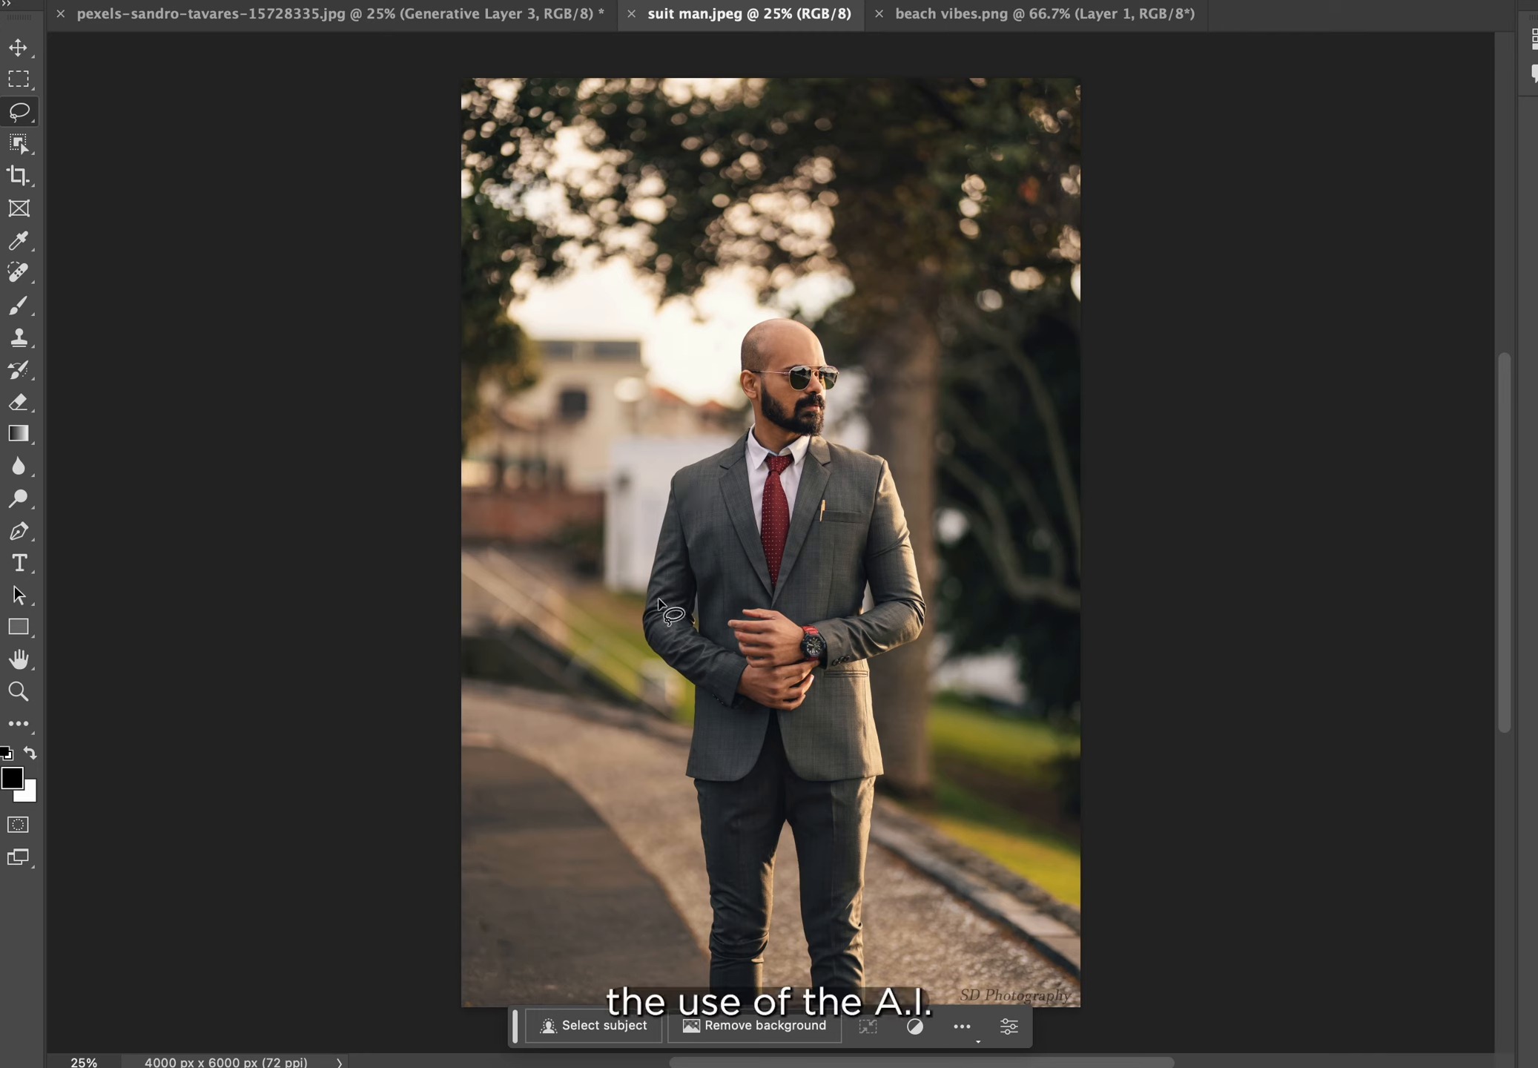
pyautogui.moveTo(645, 633)
pyautogui.mouseDown()
pyautogui.moveTo(686, 763)
pyautogui.moveTo(724, 792)
pyautogui.moveTo(708, 825)
pyautogui.moveTo(706, 982)
pyautogui.moveTo(735, 1017)
pyautogui.moveTo(767, 1000)
pyautogui.moveTo(769, 863)
pyautogui.moveTo(790, 833)
pyautogui.moveTo(805, 940)
pyautogui.moveTo(841, 1013)
pyautogui.moveTo(855, 1009)
pyautogui.moveTo(866, 679)
pyautogui.moveTo(913, 623)
pyautogui.moveTo(920, 567)
pyautogui.moveTo(887, 496)
pyautogui.moveTo(810, 459)
pyautogui.mouseUp()
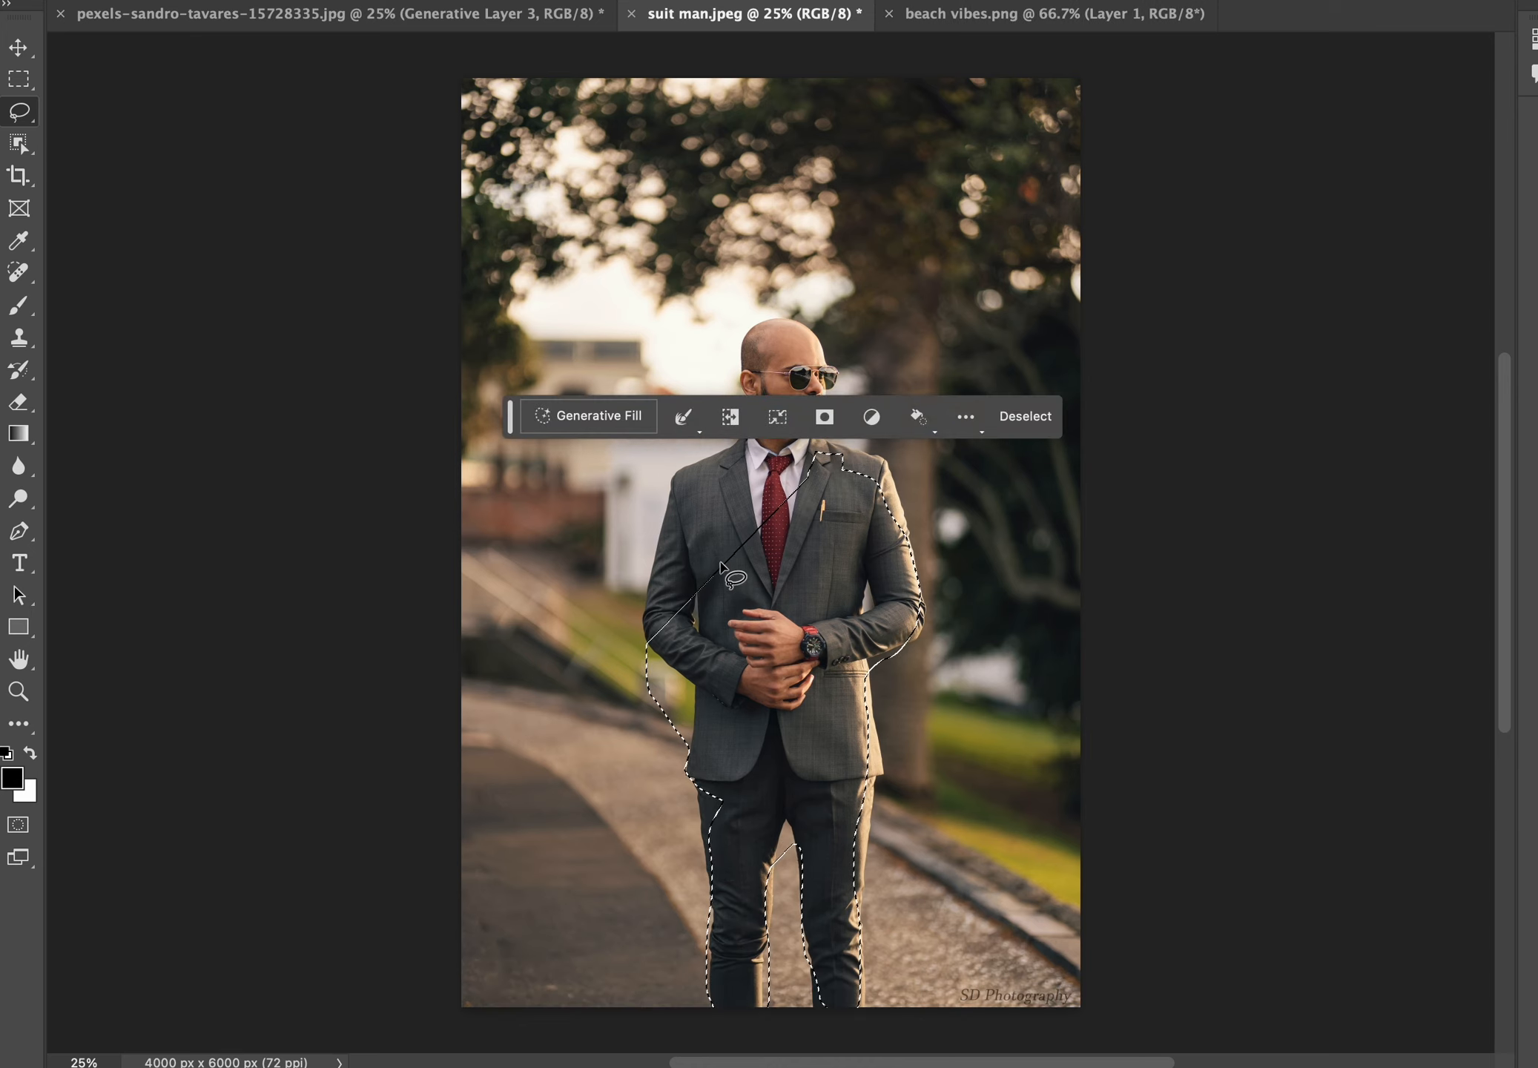
pyautogui.click(598, 408)
pyautogui.write('blue')
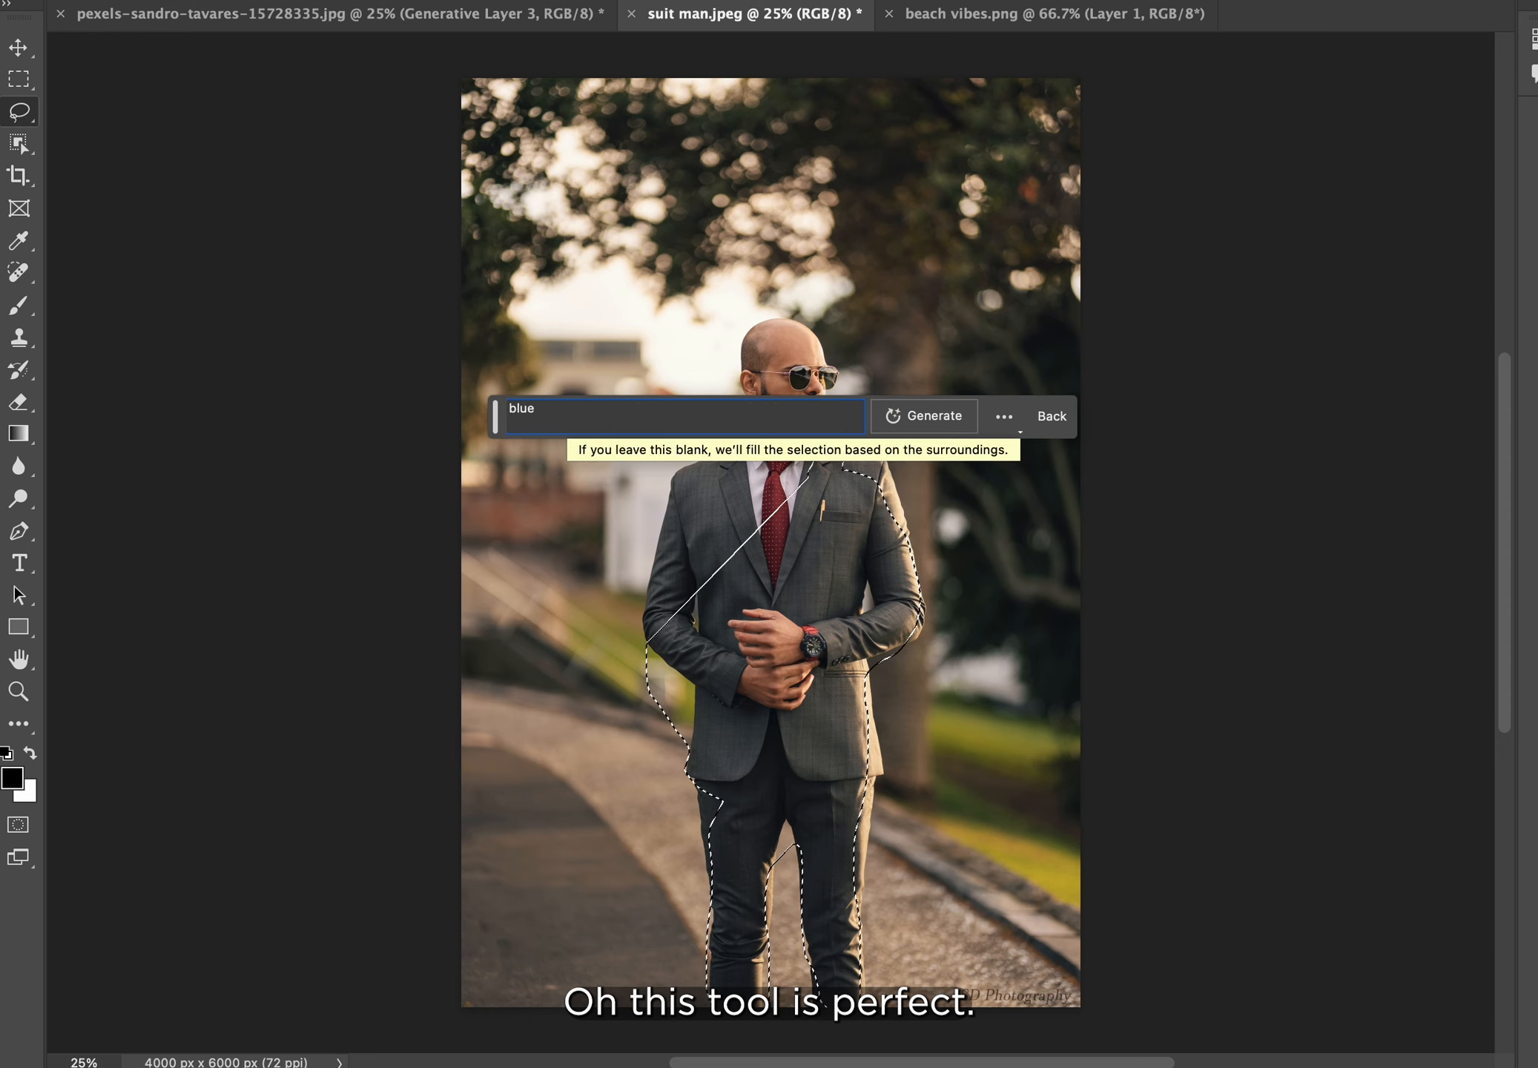
pyautogui.write(' jacket')
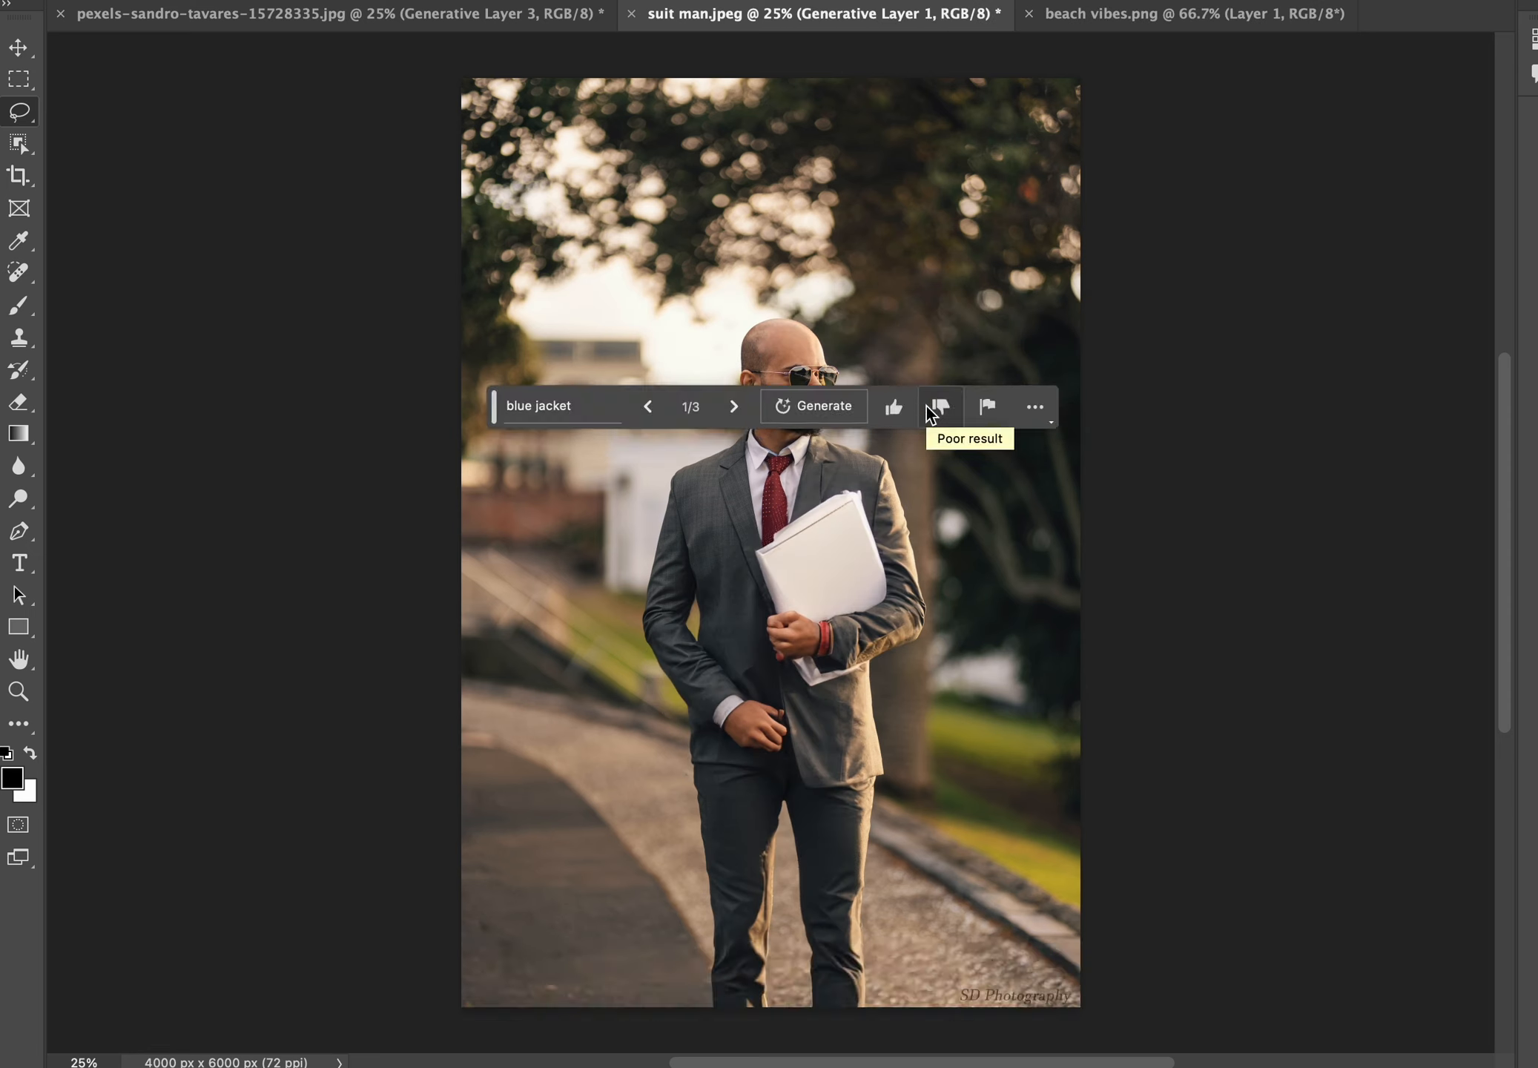
# Compare the generated "blue jacket" variations and switch back to the second one.
pyautogui.click(737, 406)
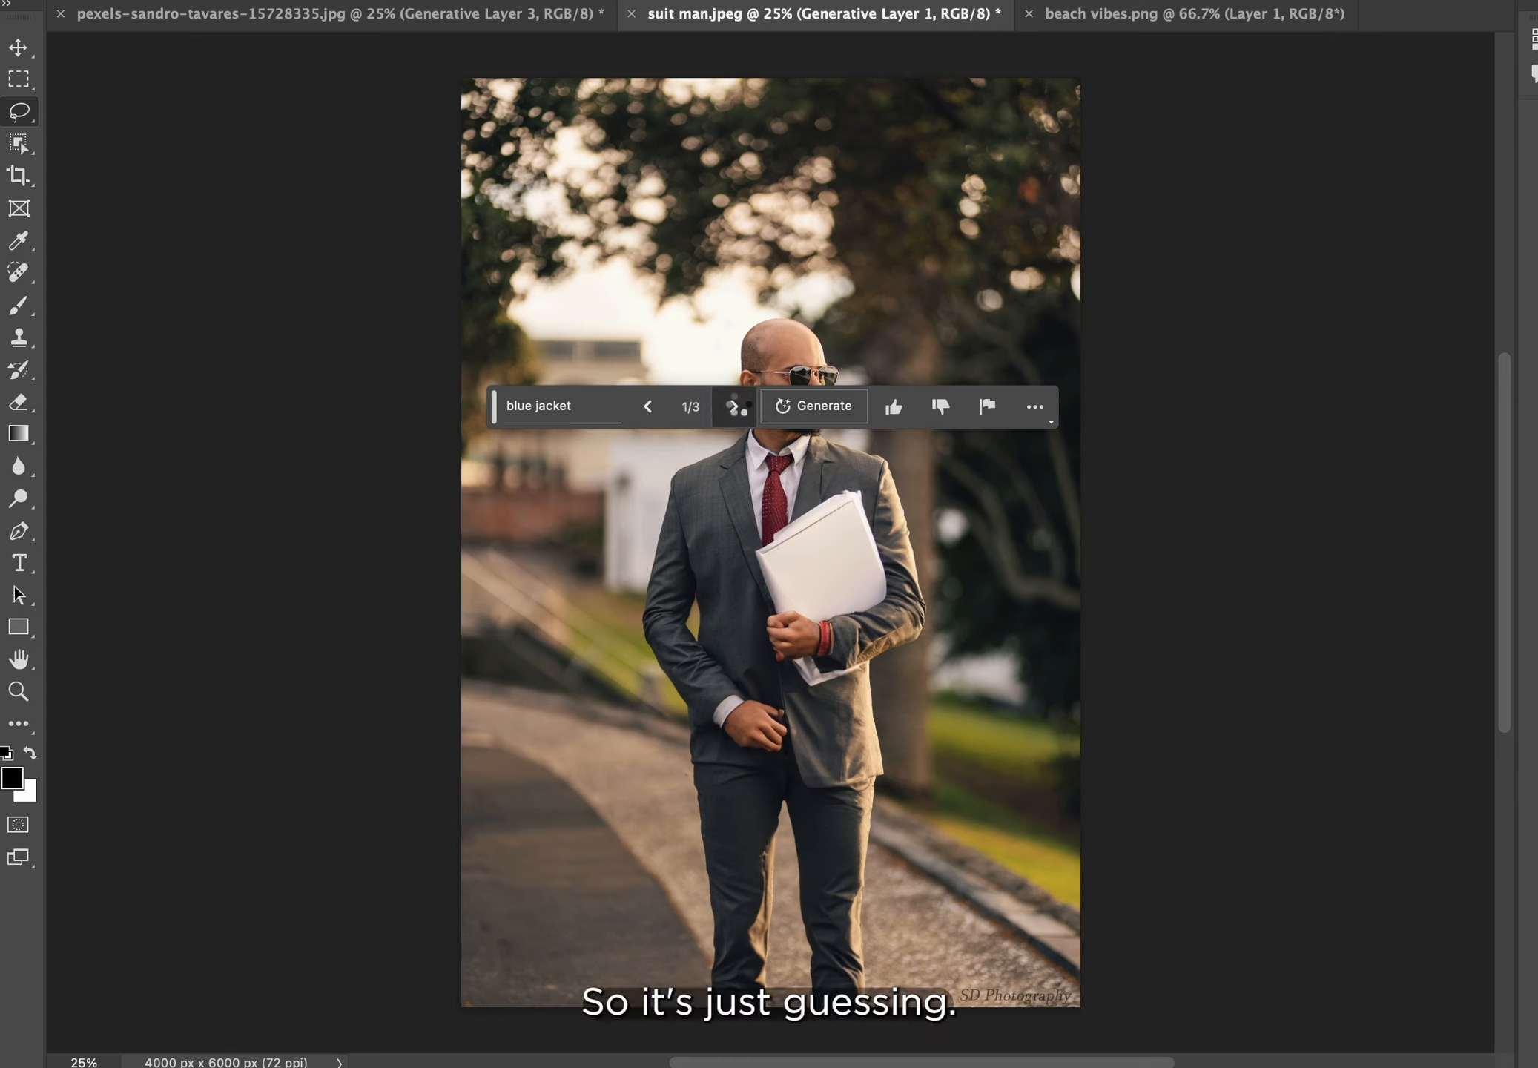
pyautogui.click(736, 406)
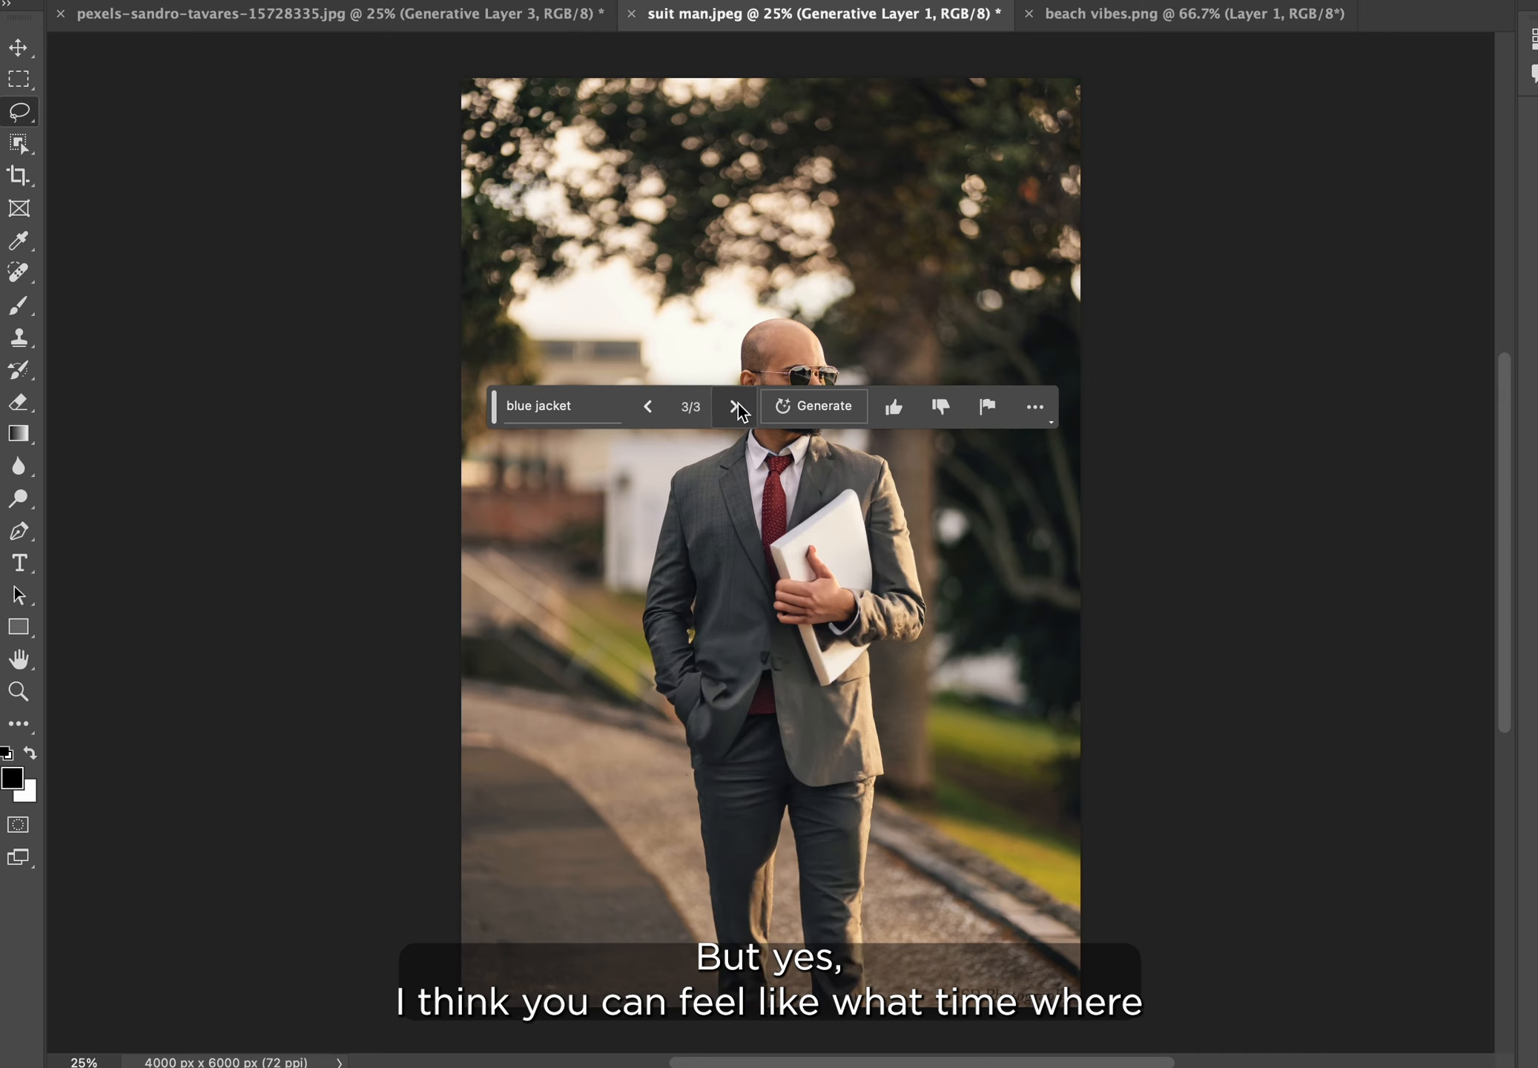
pyautogui.click(650, 409)
pyautogui.click(650, 409)
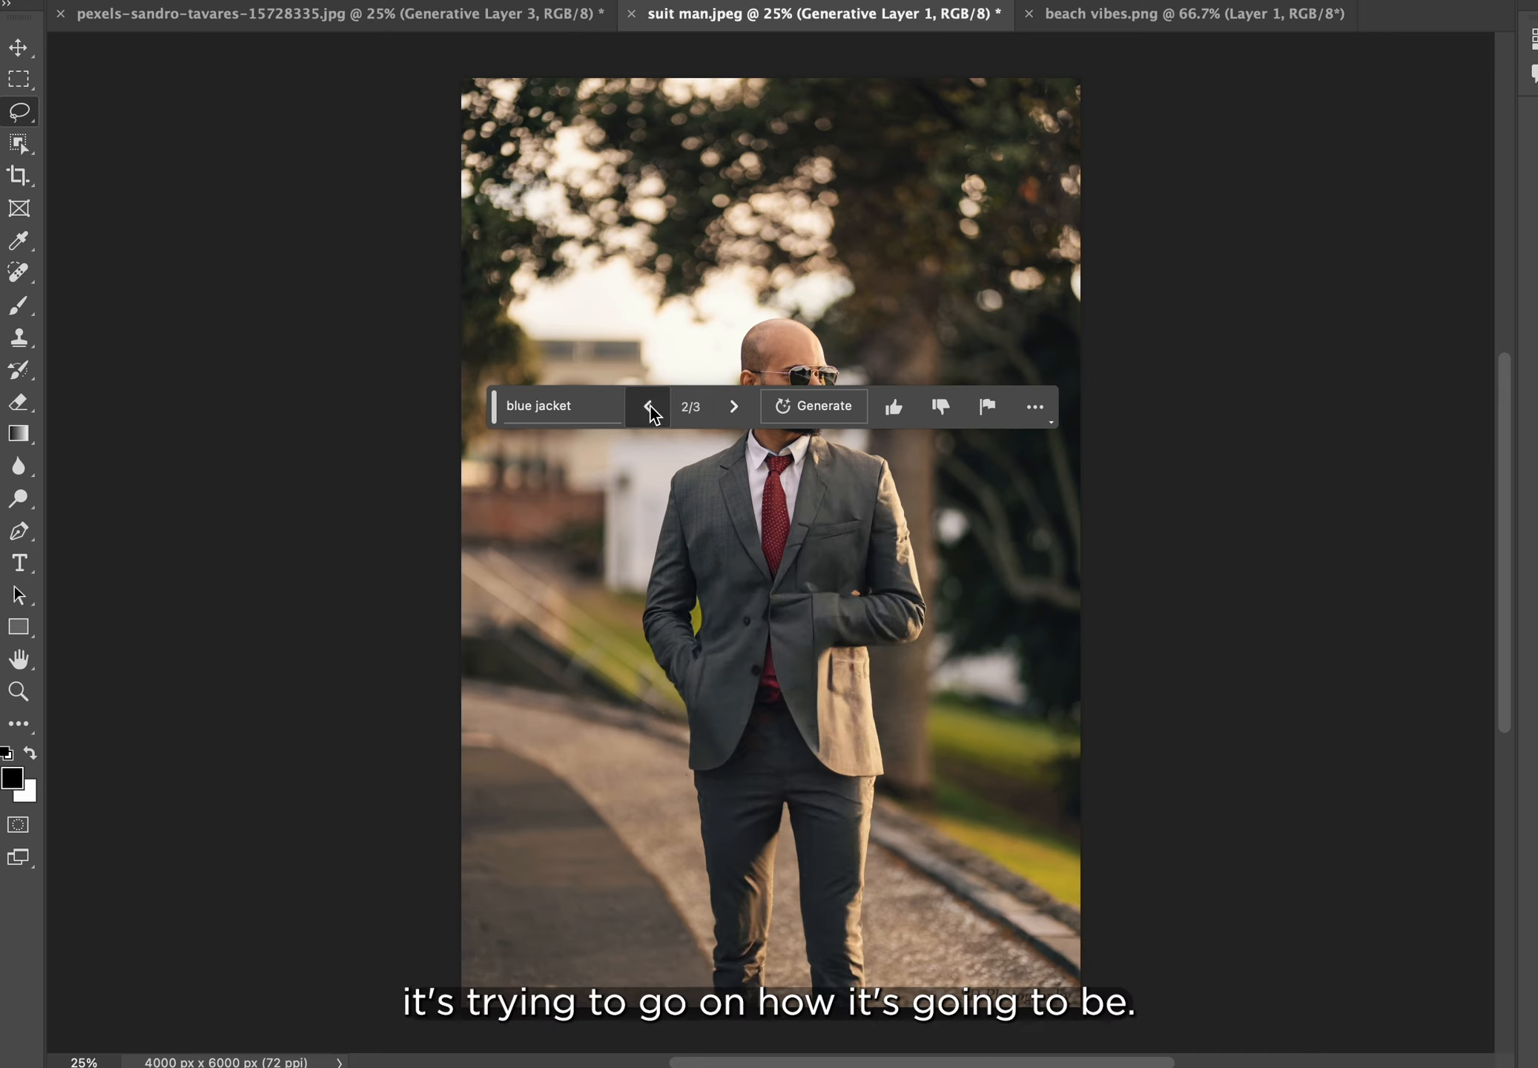
# In beach vibes.png, lasso a large oval area of open water between the motorboat and the sailboat.
pyautogui.click(1095, 16)
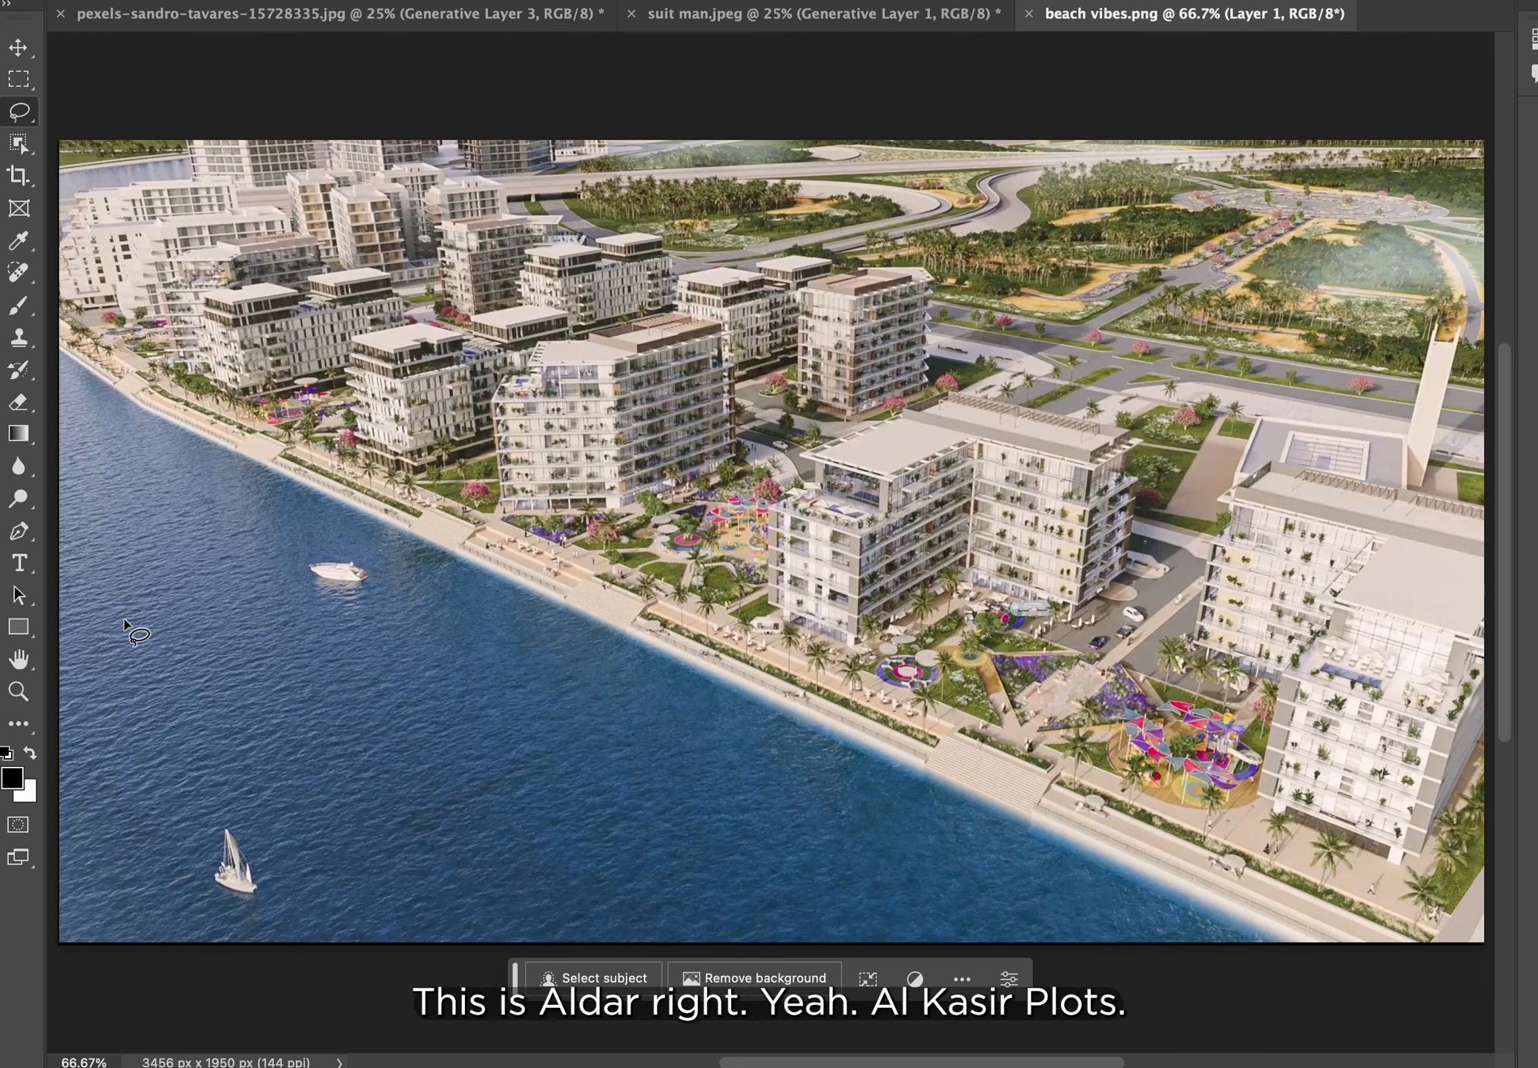
pyautogui.moveTo(192, 617)
pyautogui.mouseDown()
pyautogui.moveTo(599, 675)
pyautogui.moveTo(646, 741)
pyautogui.moveTo(621, 790)
pyautogui.moveTo(537, 832)
pyautogui.moveTo(370, 828)
pyautogui.moveTo(259, 786)
pyautogui.moveTo(168, 676)
pyautogui.moveTo(166, 645)
pyautogui.moveTo(201, 619)
pyautogui.mouseUp()
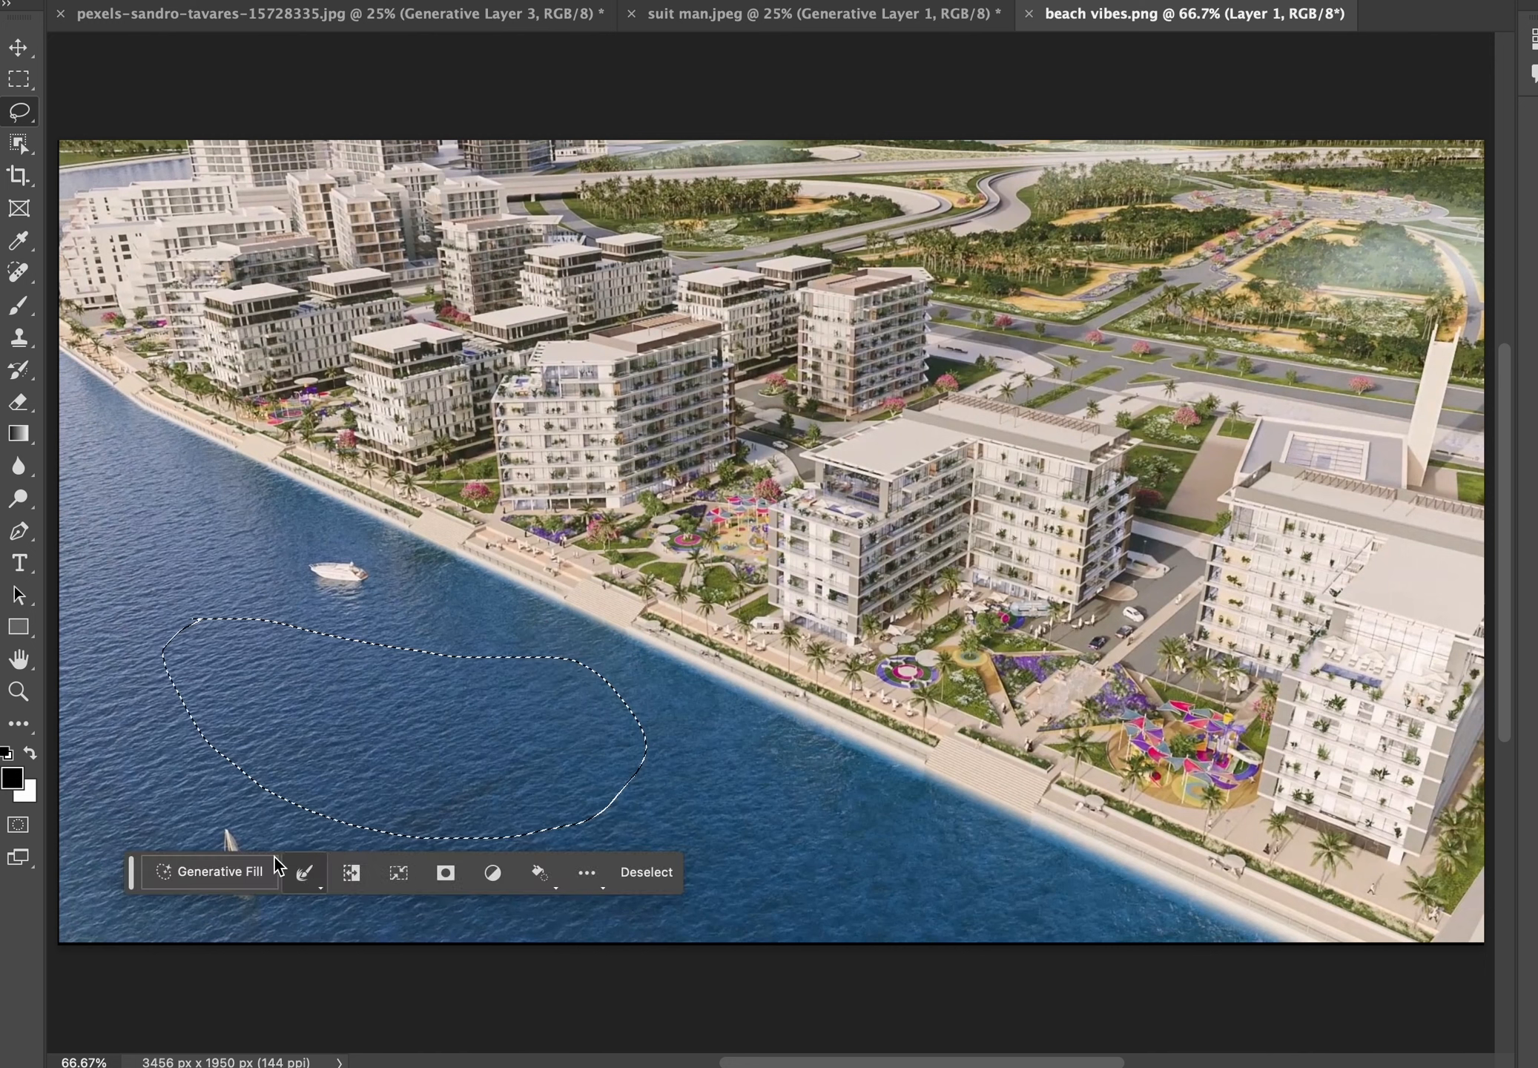
# Apply Generative Fill to the selected water with the prompt "whale from water" and switch to the second variation.
pyautogui.click(232, 870)
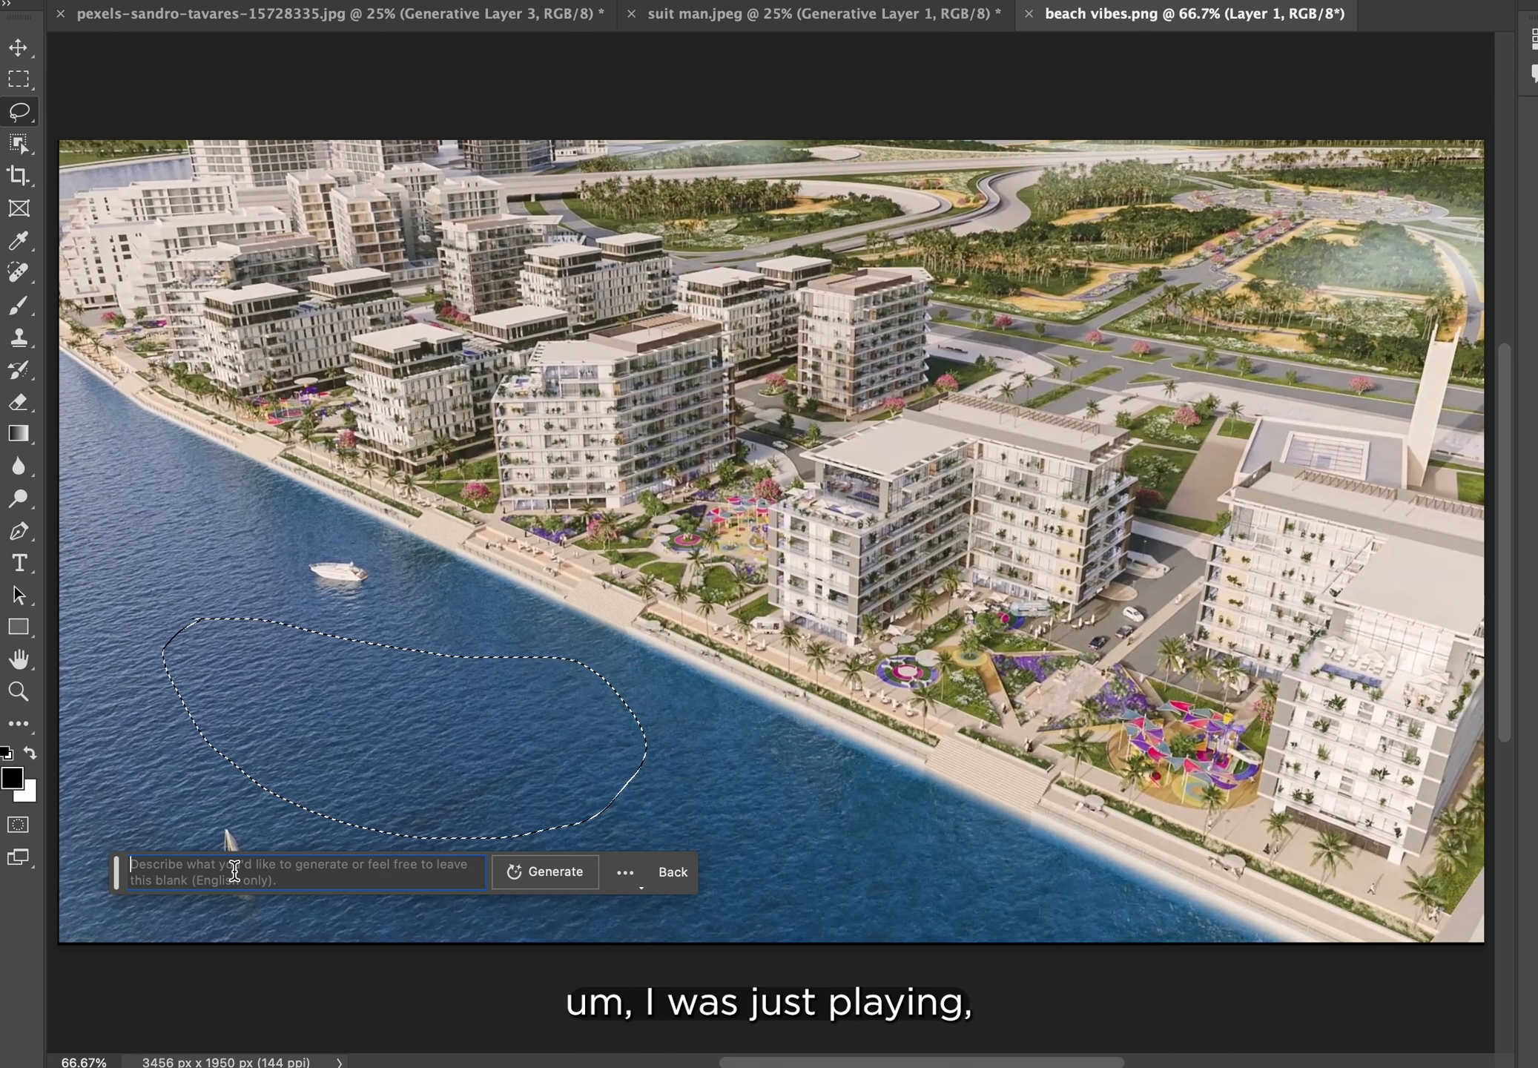
pyautogui.write('whale from')
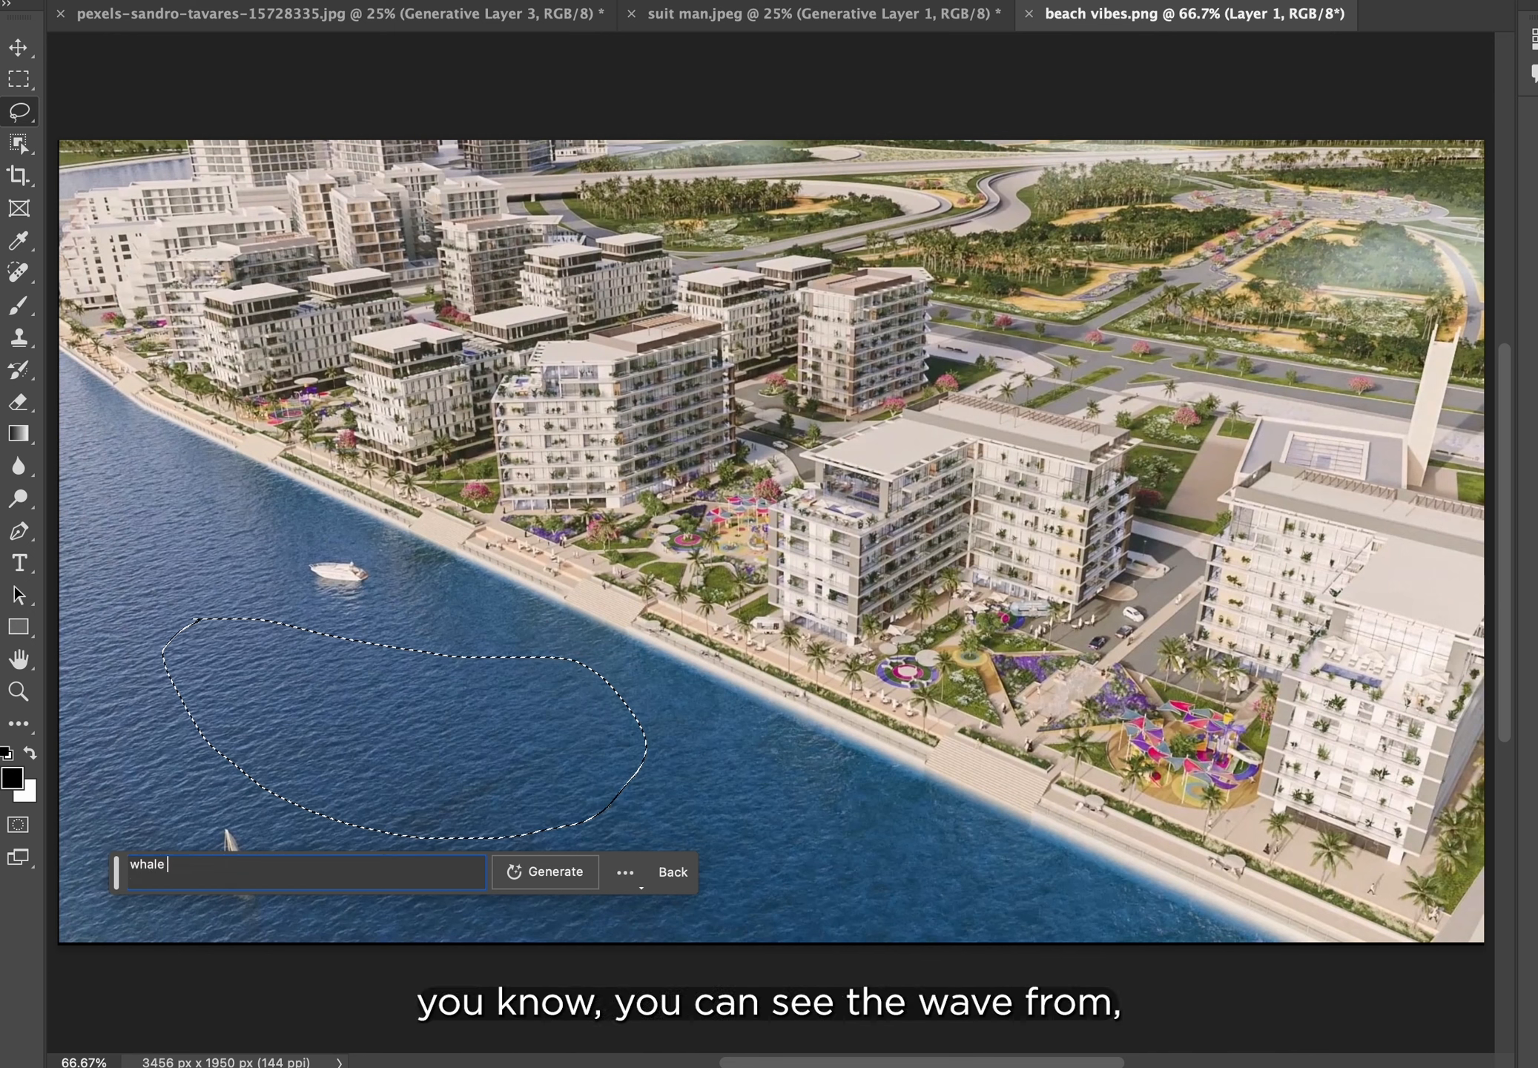
pyautogui.press('BackSpace')
pyautogui.press('BackSpace')
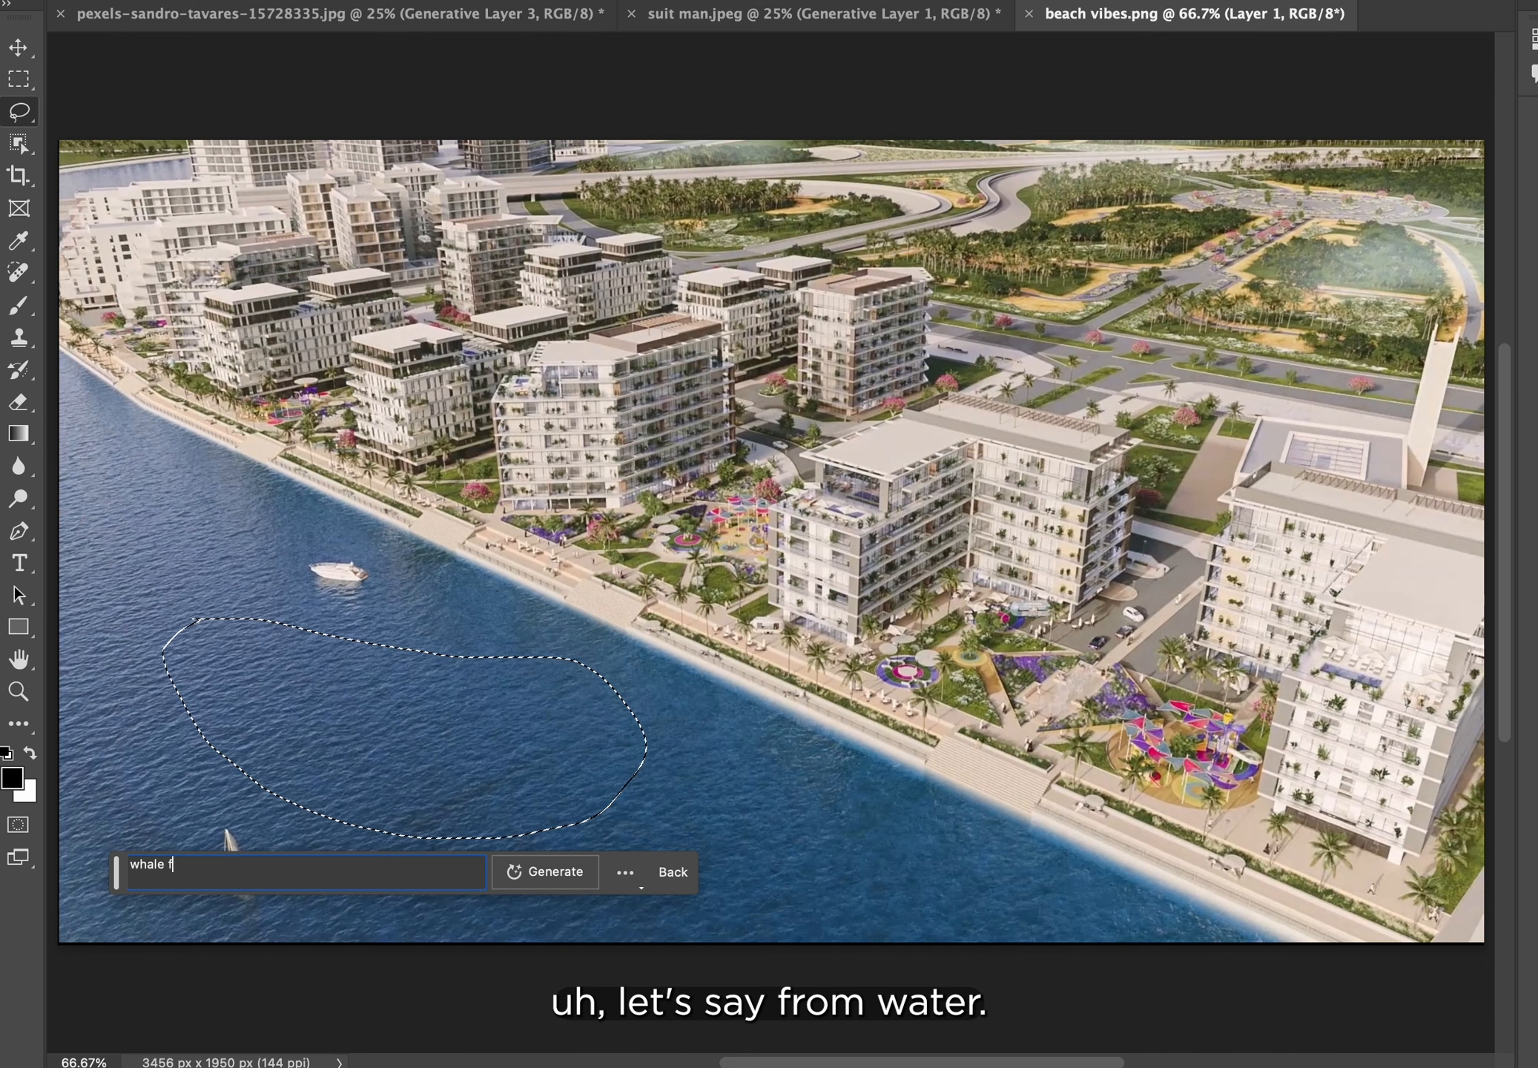
pyautogui.write('m water')
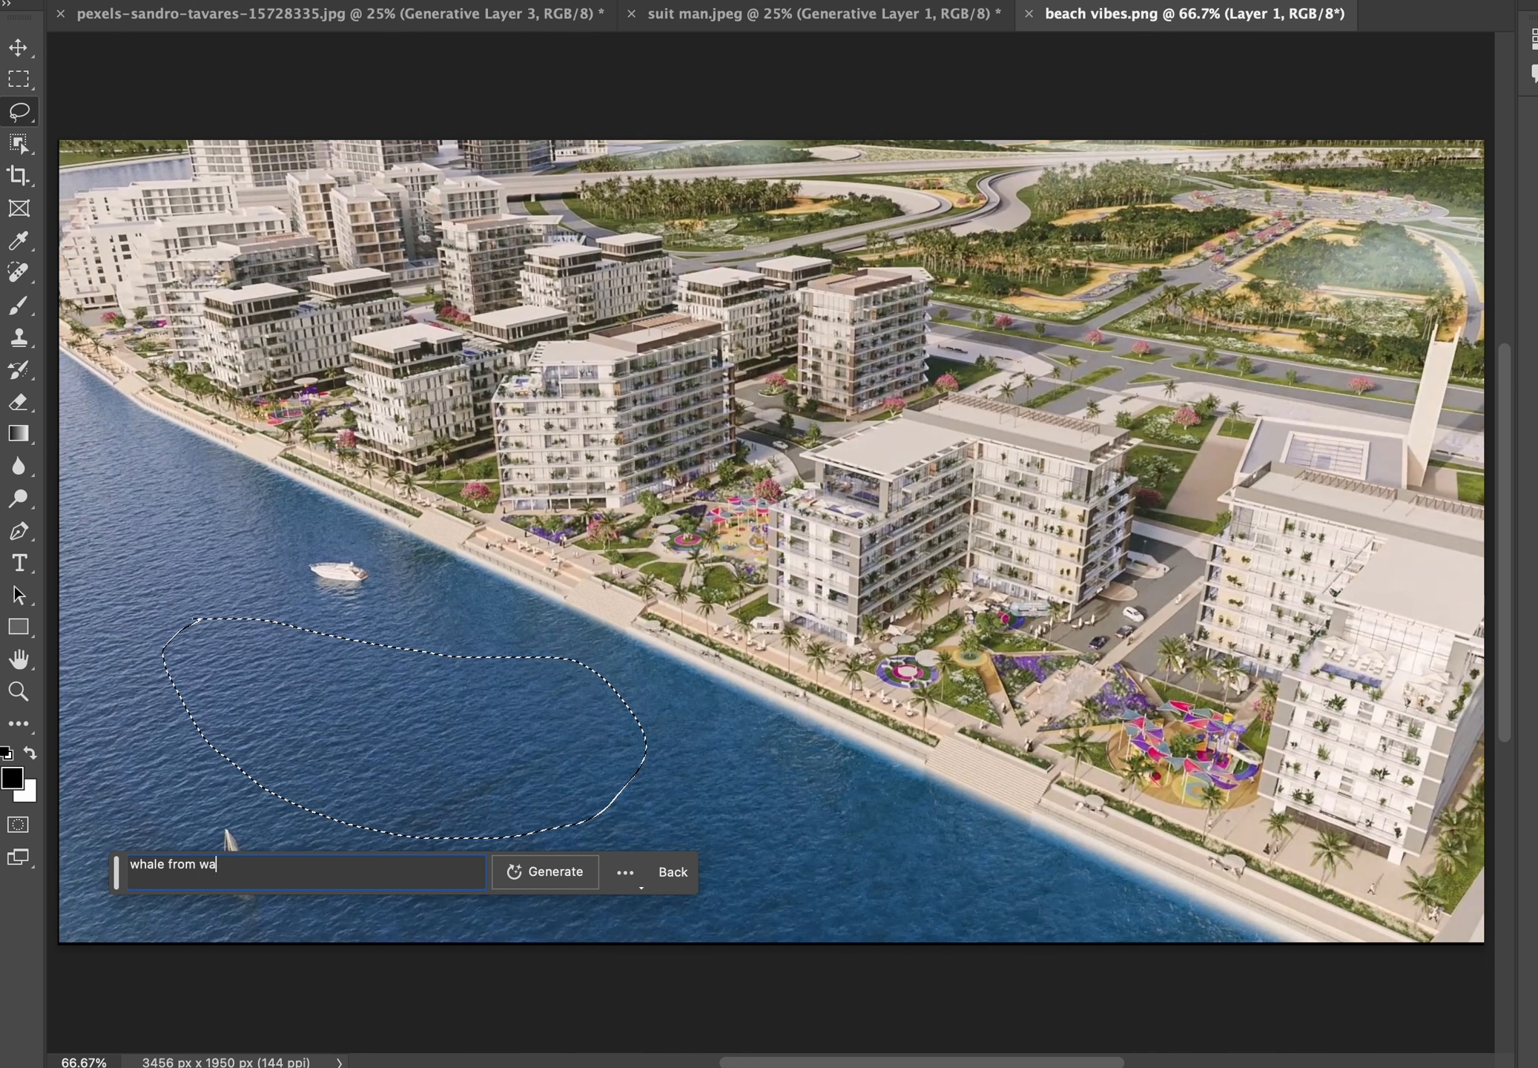
pyautogui.click(528, 871)
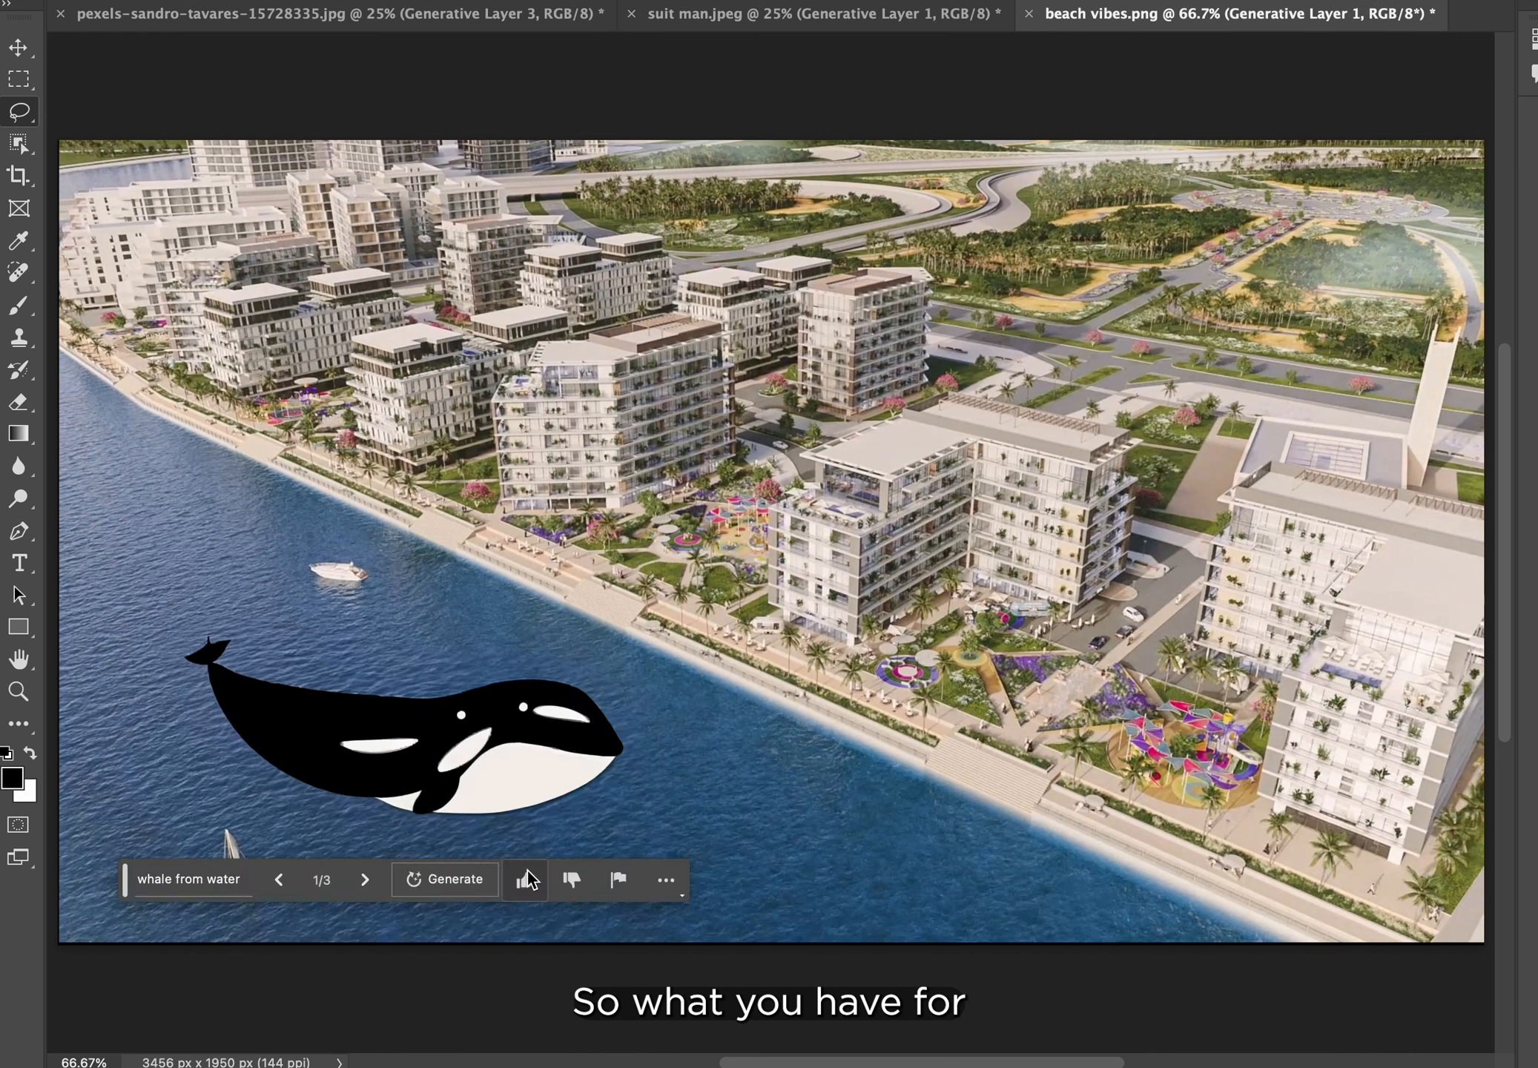
pyautogui.click(365, 880)
pyautogui.click(364, 879)
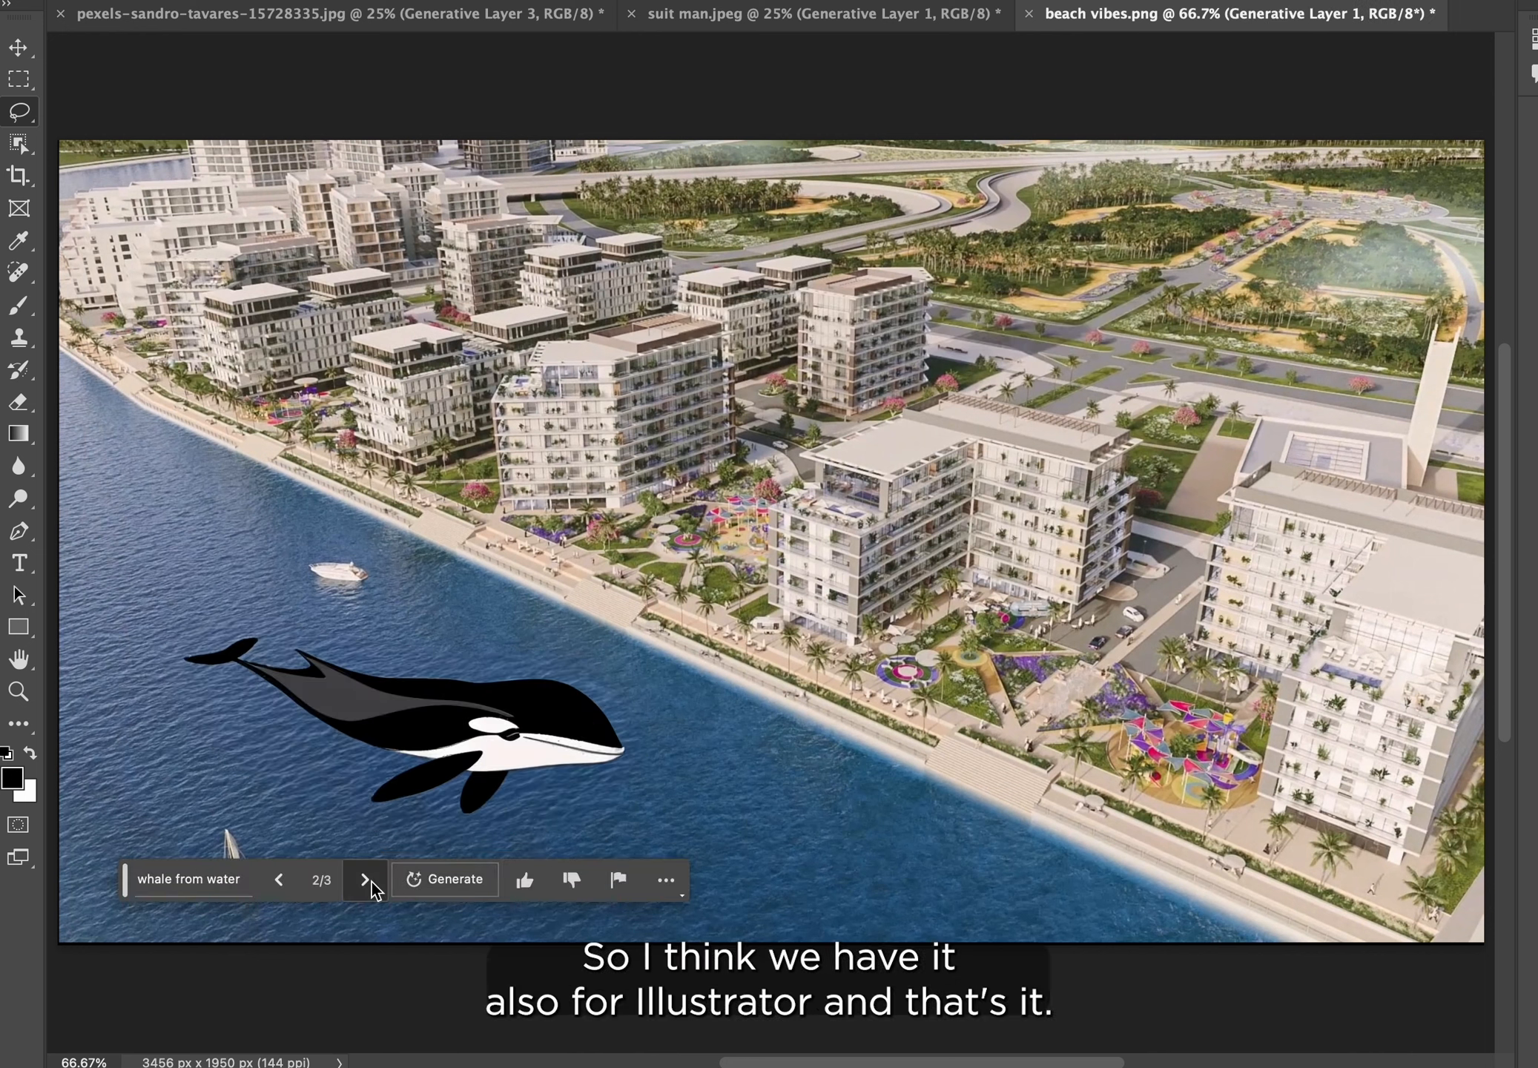